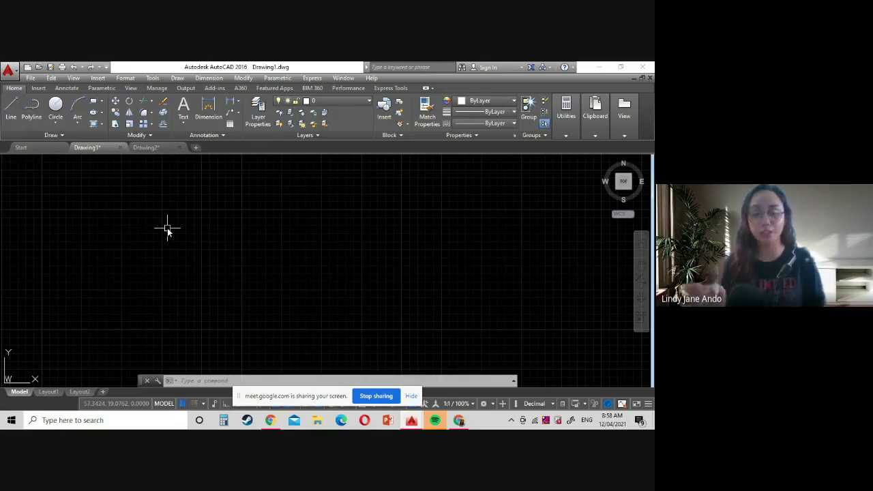
Step: Open the program options and start adding a new profile, entering the user's name as the profile name
left_click(12, 70)
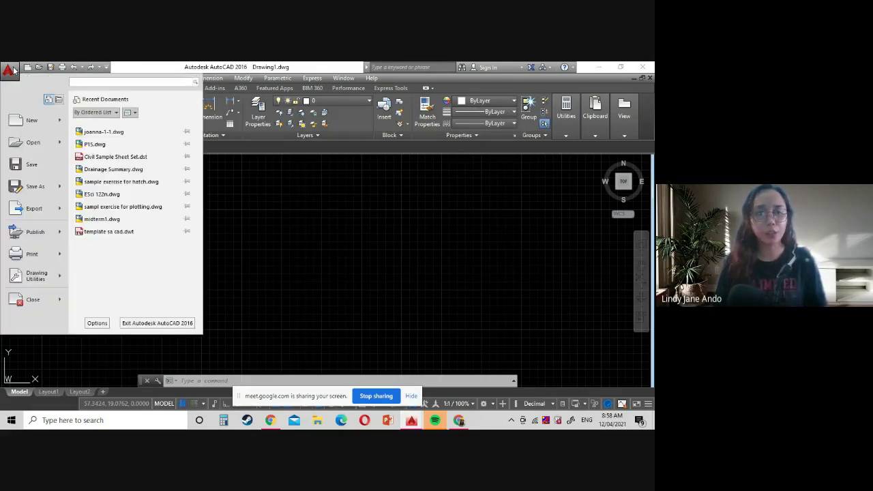
left_click(98, 323)
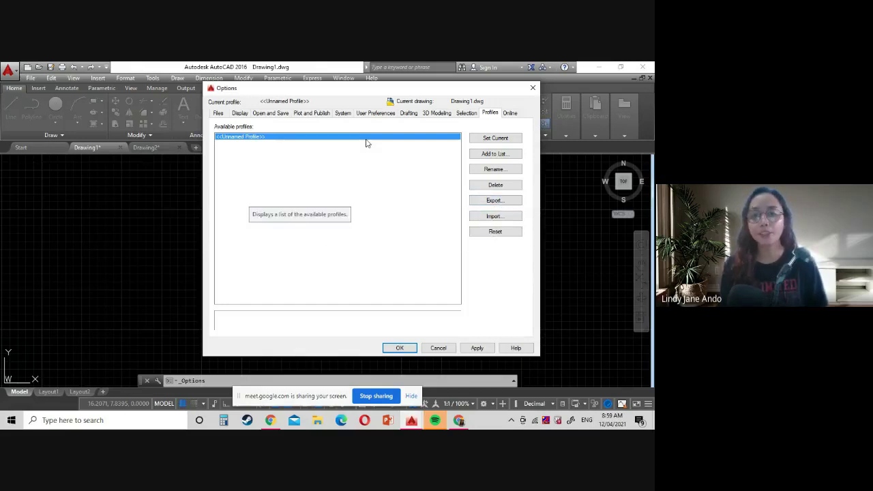
left_click(478, 157)
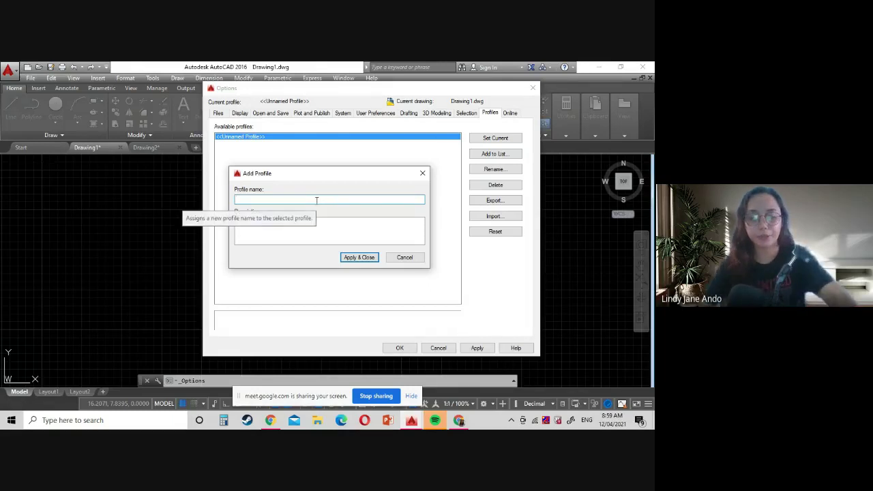
type("L")
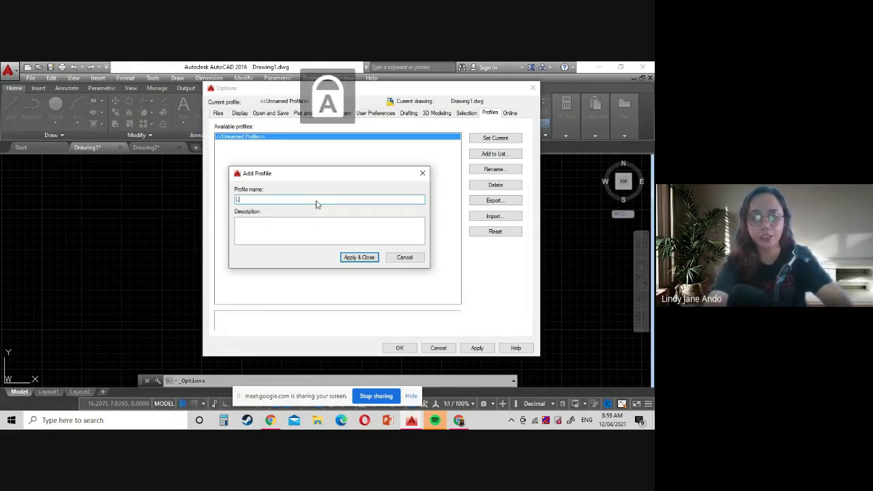
type("i A")
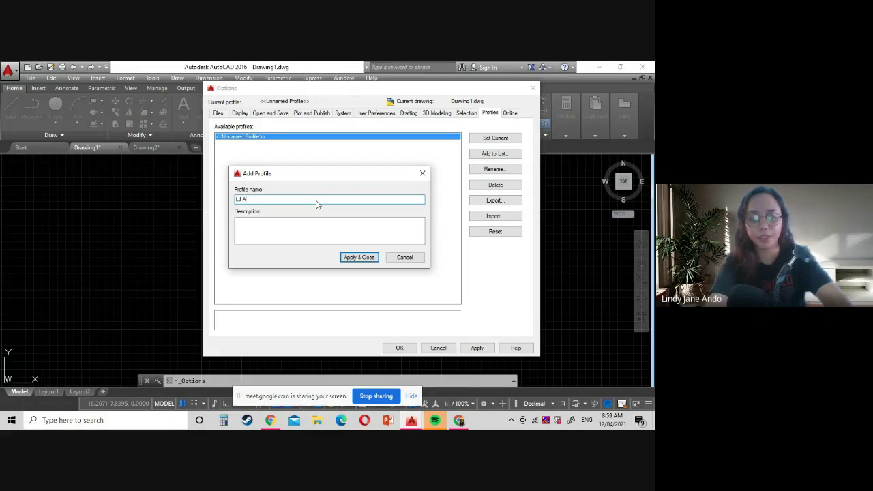
key("Caps_Lock")
type("ndo")
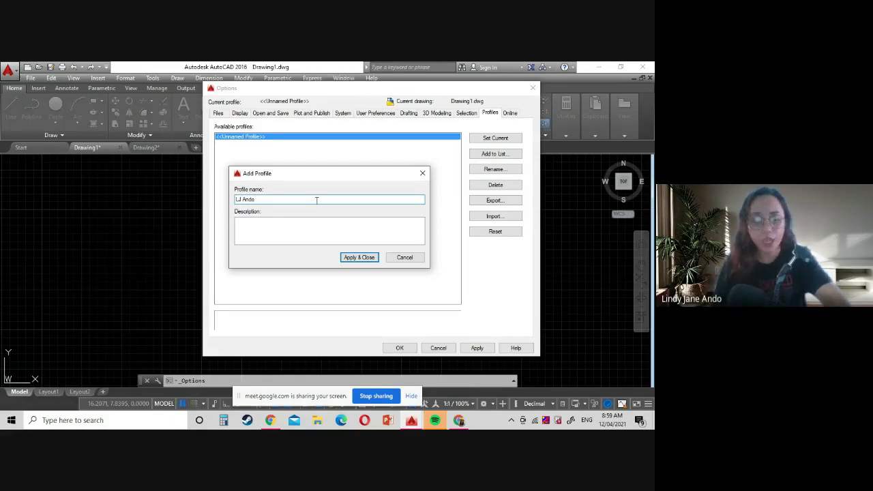
Step: Enter "Please notify me if you made any changes" as the new profile's description
left_click(303, 227)
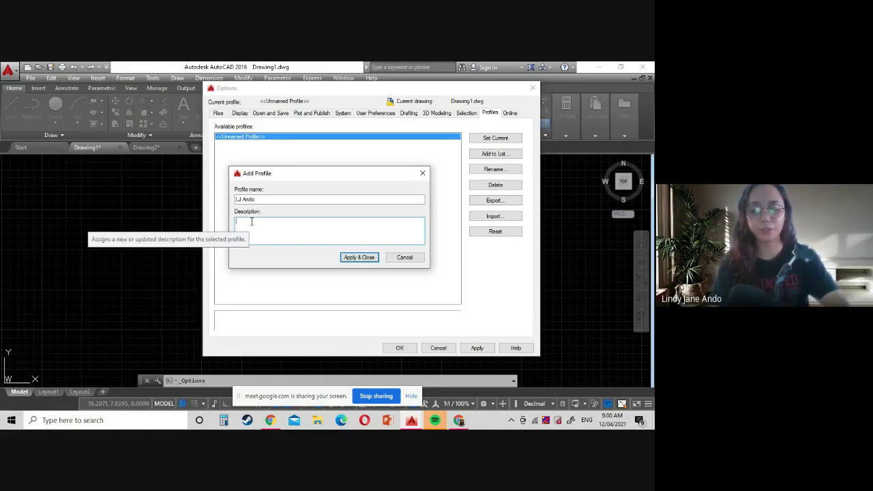
type("p")
key("Caps_Lock")
type("L")
key("BackSpace")
key("BackSpace")
key("Caps_Lock")
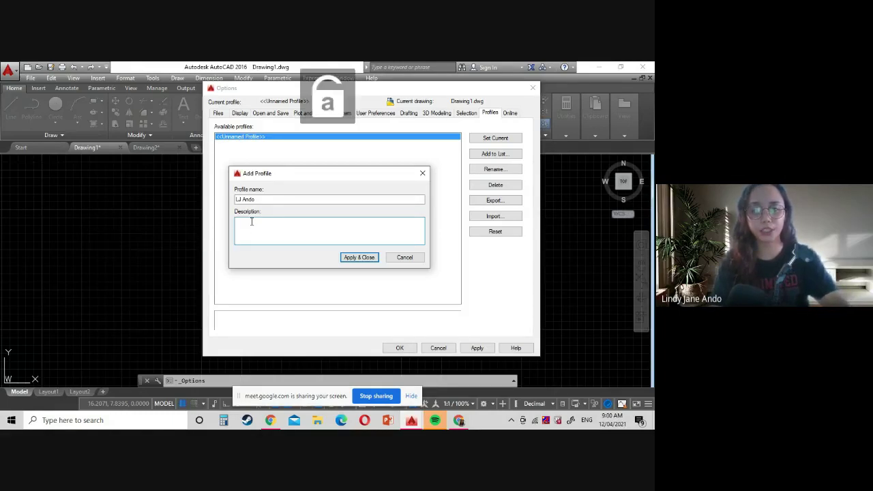
key("Caps_Lock")
type("P")
key("Caps_Lock")
type("l")
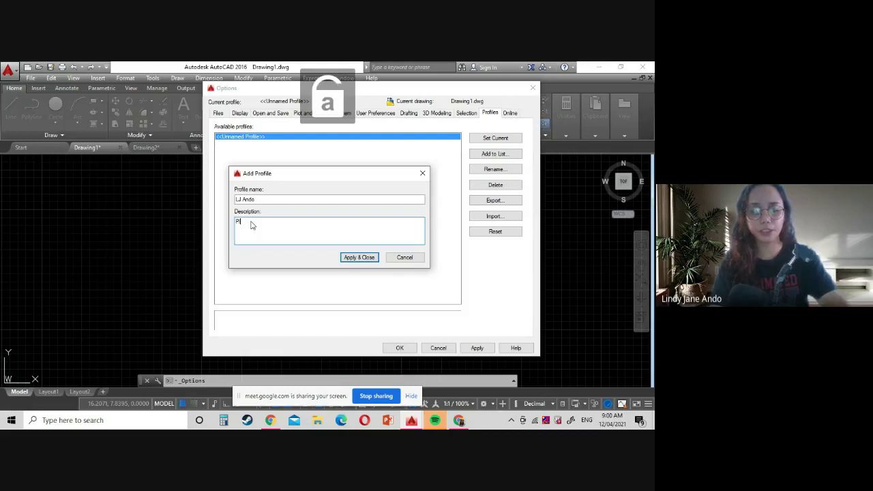
type("ease notify")
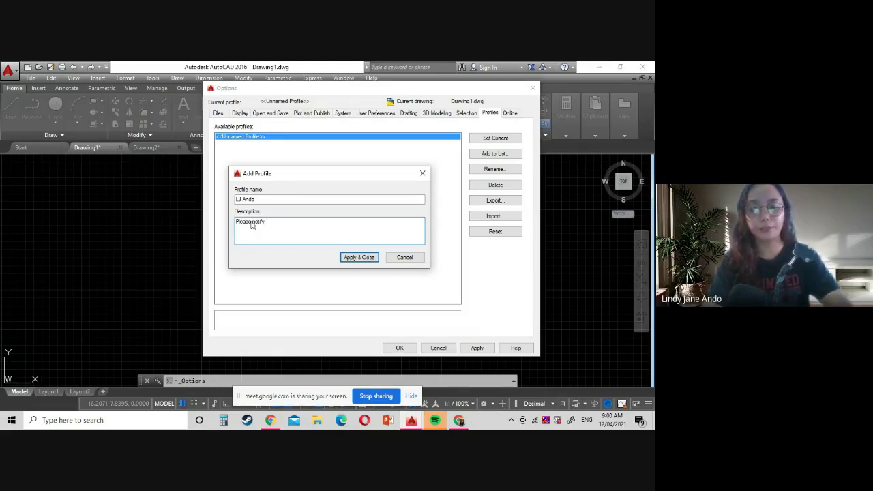
type(" me if")
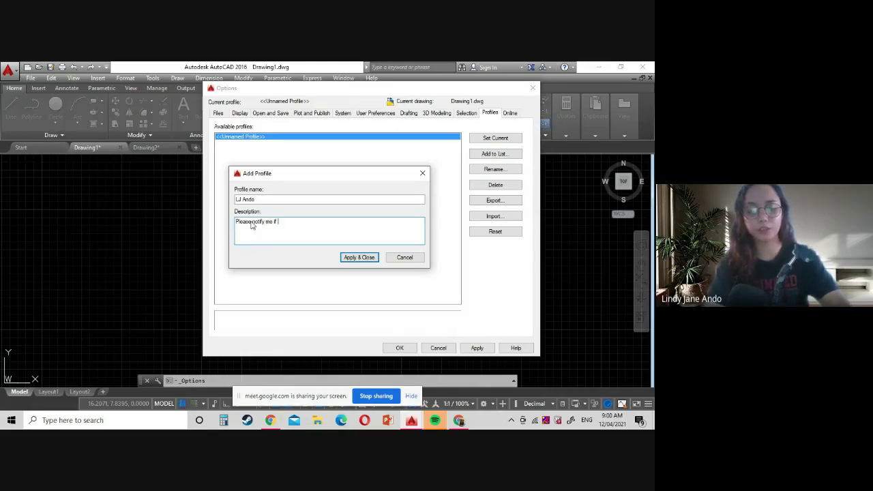
type(" you ")
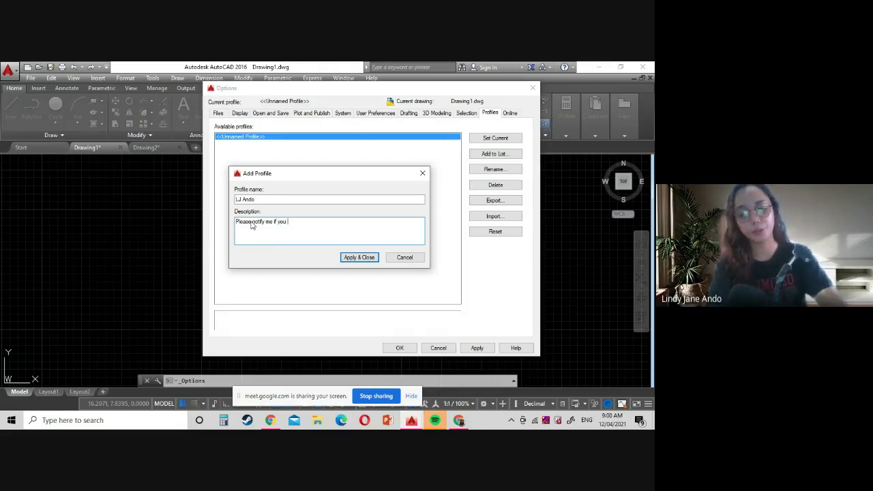
type("made any")
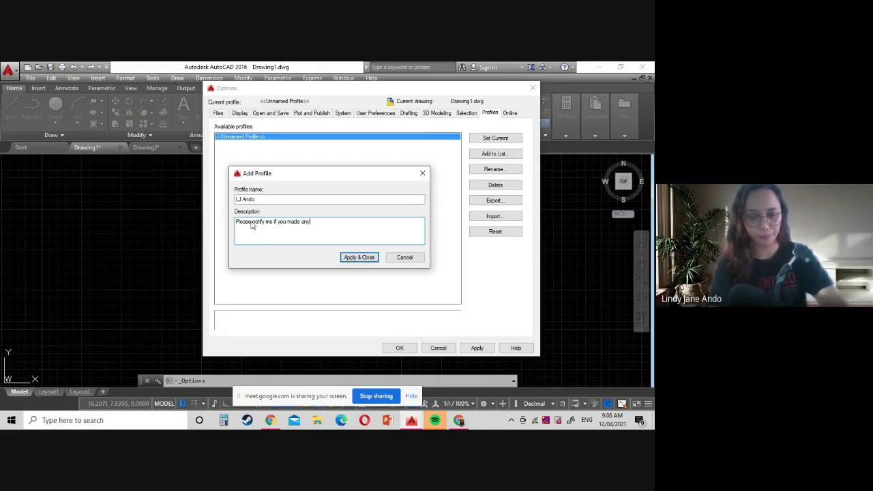
type(" changes")
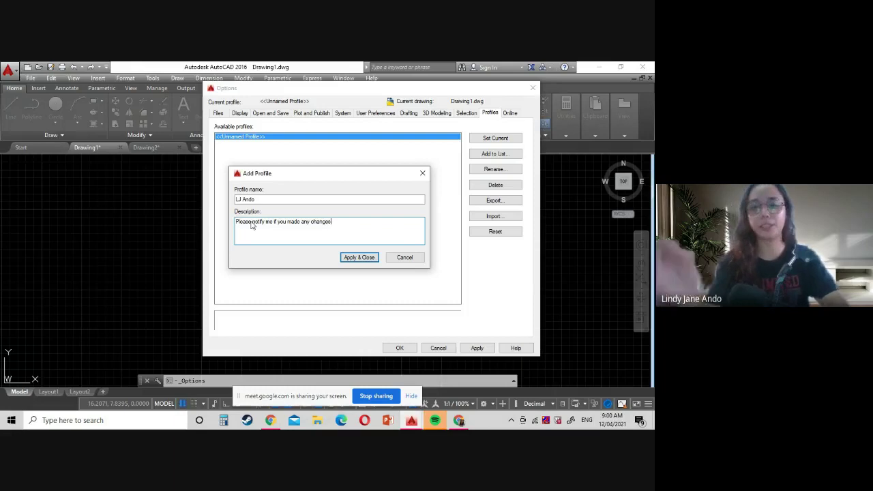
Step: Save the new profile to the list of available profiles and make it the current one
left_click(361, 257)
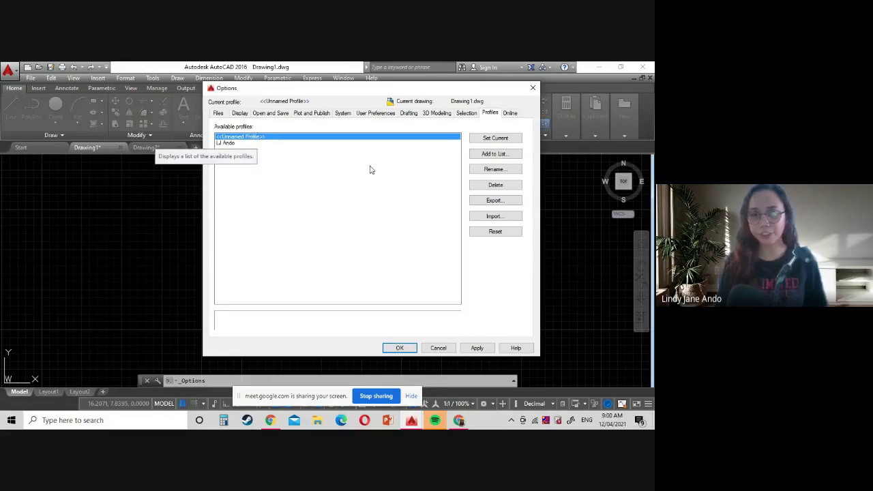
left_click(249, 143)
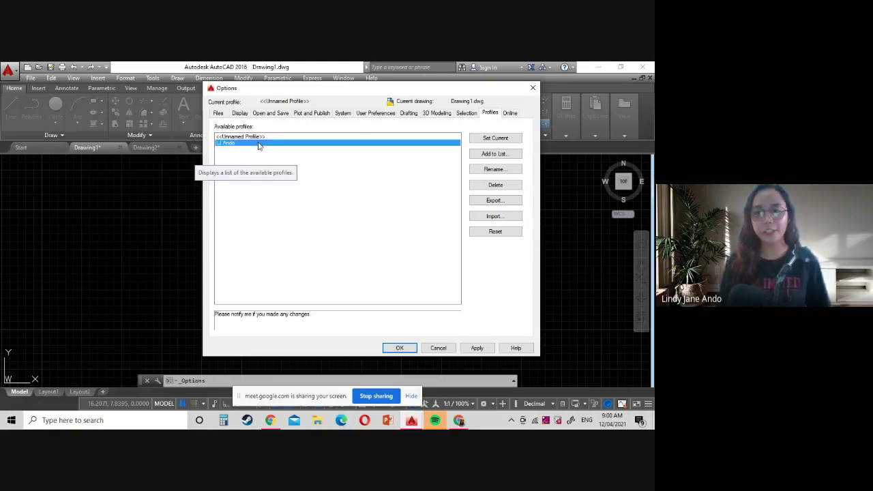
left_click(496, 139)
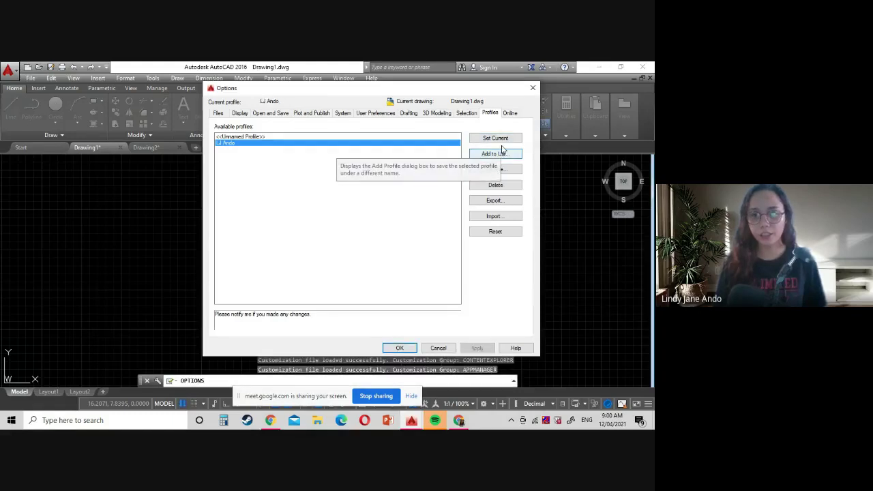
Step: Set the window colour scheme to Light and the crosshair size to 100, and apply both display changes
left_click(218, 113)
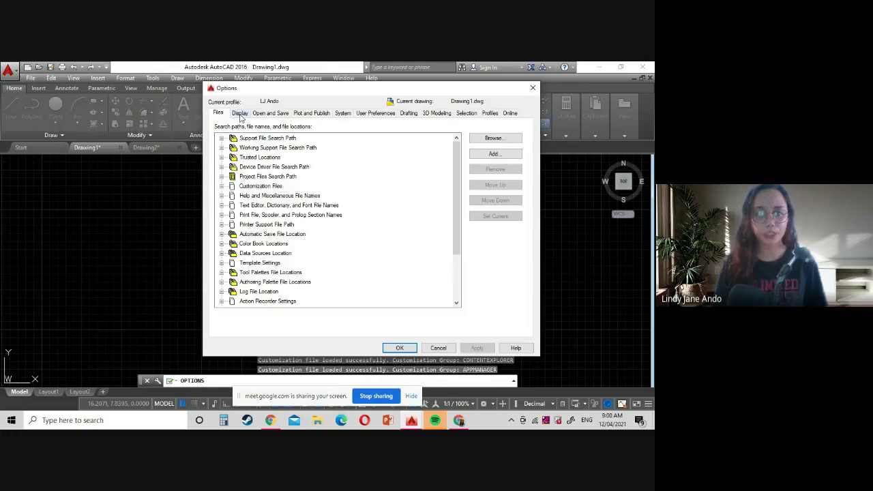
left_click(240, 114)
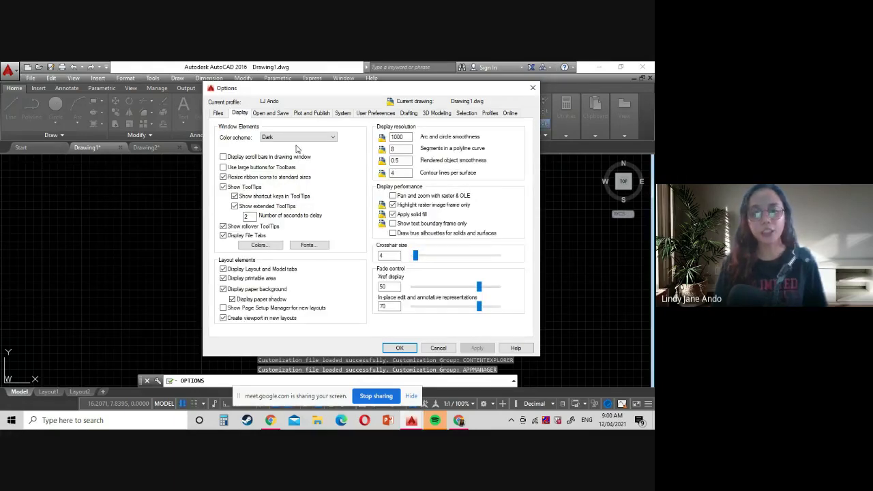
left_click(333, 141)
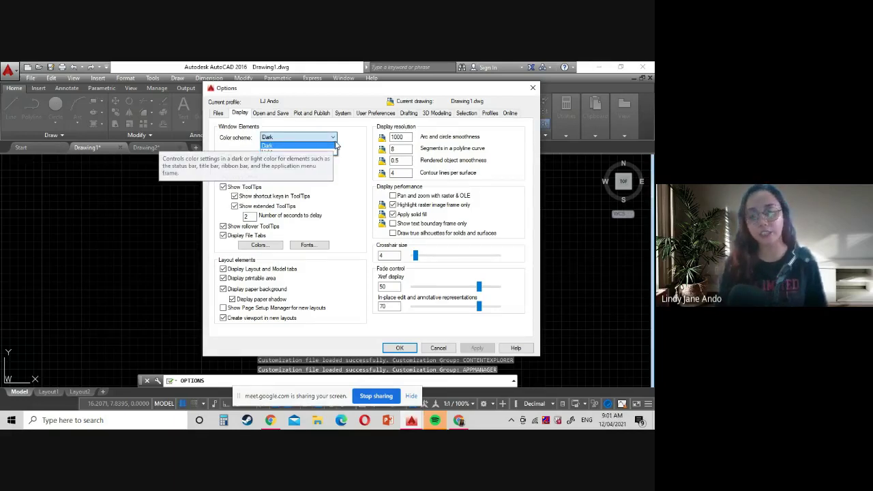
left_click(298, 146)
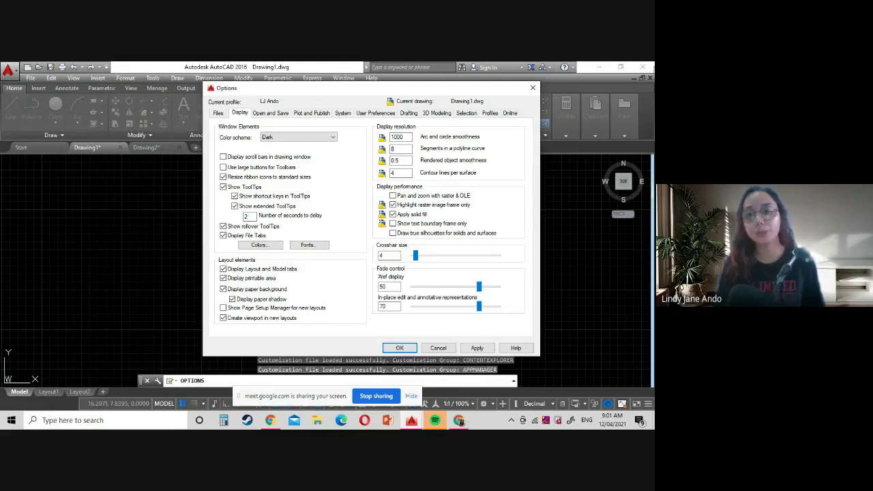
left_click(324, 138)
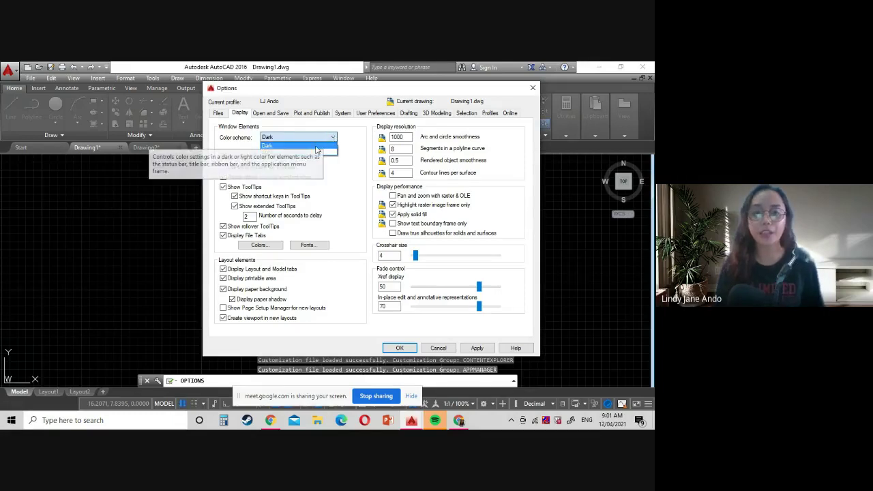
left_click(315, 150)
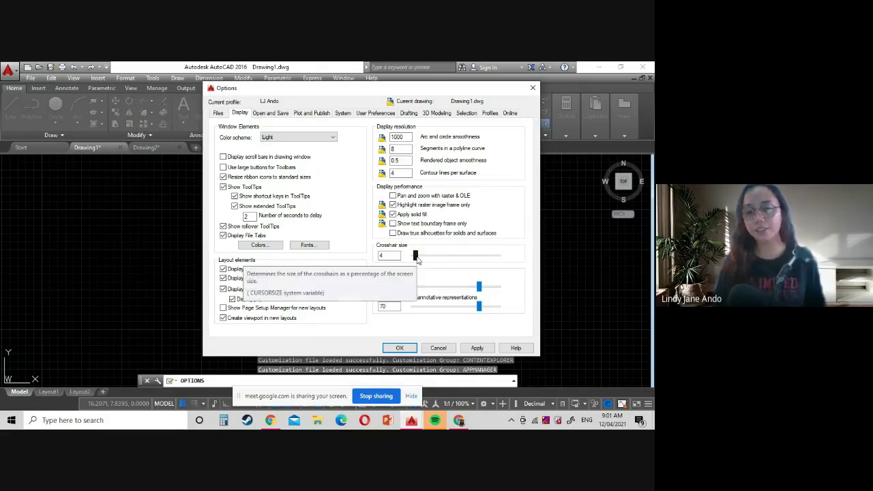
left_click_drag(415, 256, 520, 264)
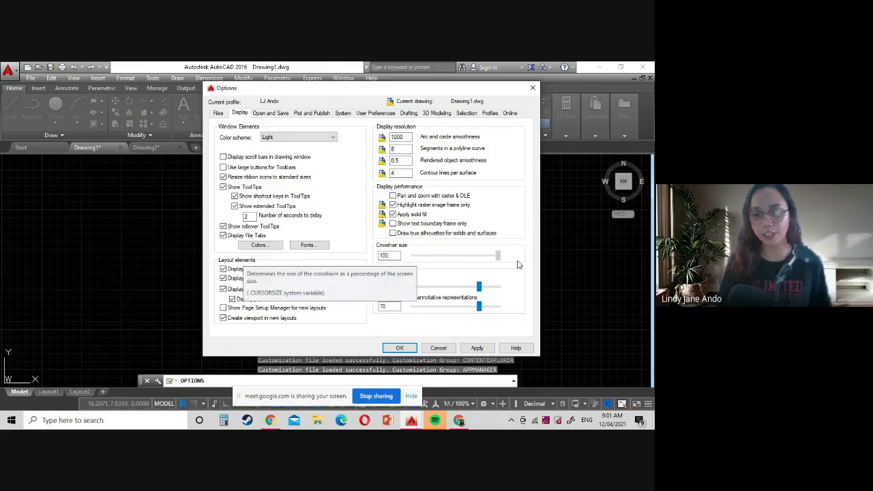
left_click(478, 348)
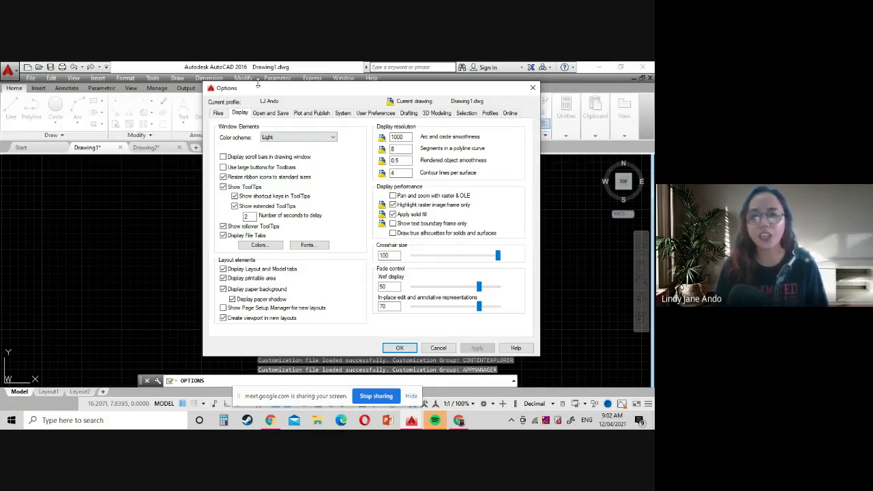
Step: Choose AutoCAD 2010/LT2010 Drawing (*.dwg) as the default format for saving files
left_click(270, 114)
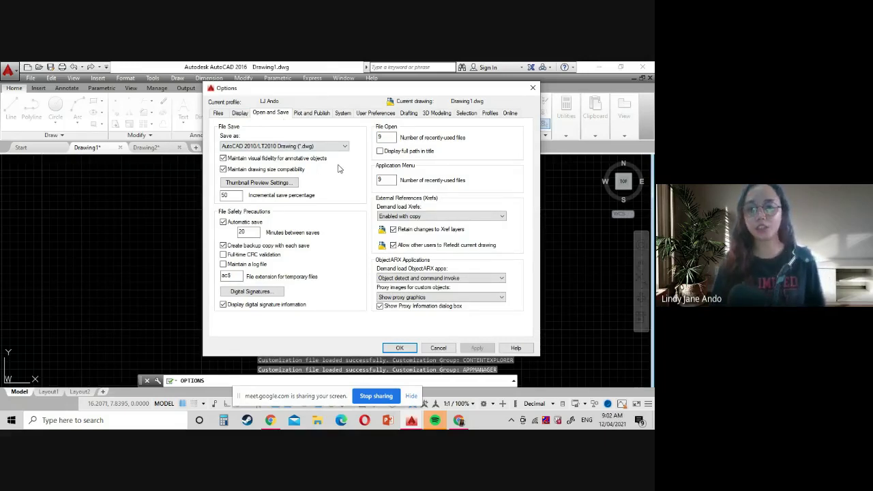
left_click(239, 112)
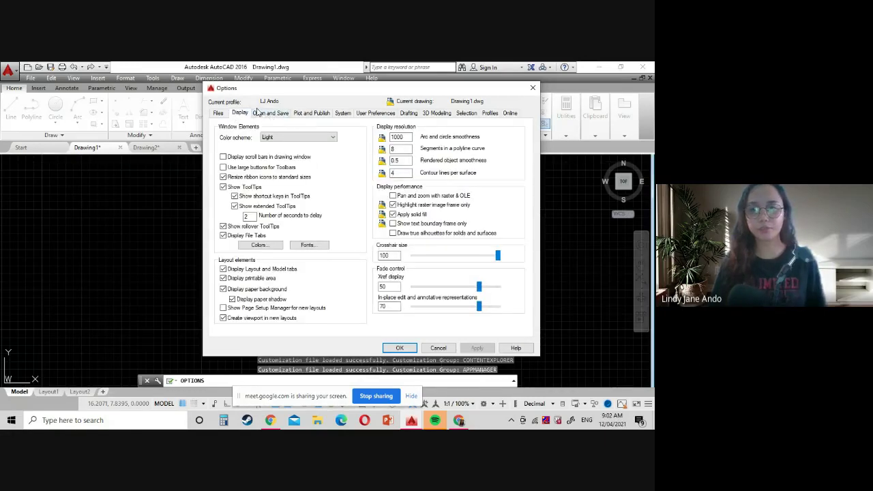
left_click(259, 113)
left_click(313, 146)
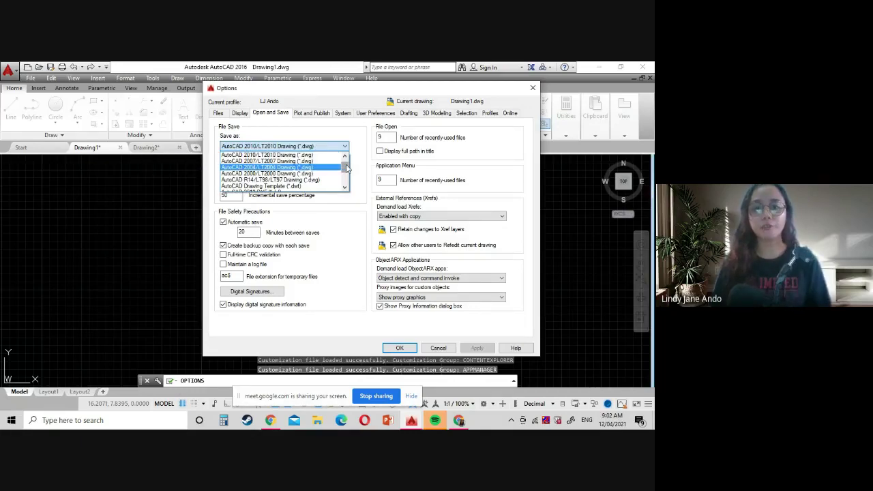
scroll(343, 163, "up", 1)
mouse_move(344, 166)
left_mouse_down()
mouse_move(345, 183)
mouse_move(343, 165)
left_mouse_up()
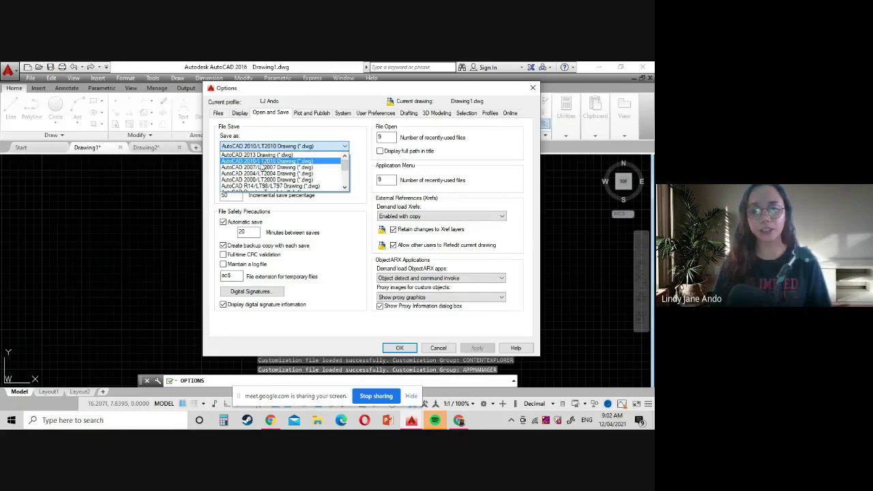
left_click(260, 162)
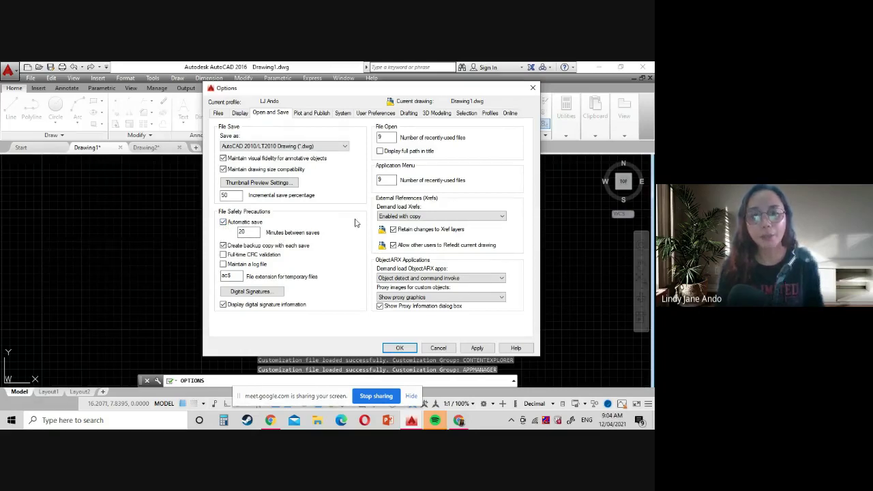
Step: Review the Display File Tabs option in the display settings, moving the Options dialog aside to see the drawing window behind it
left_click(243, 117)
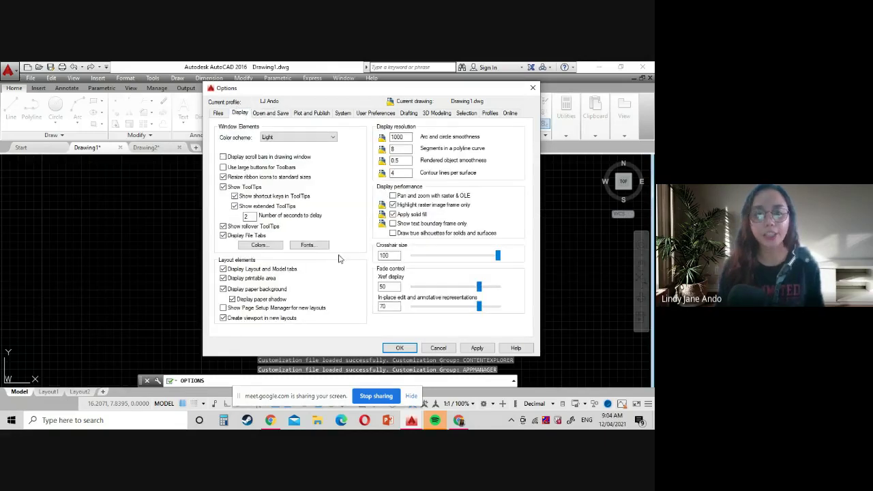
left_click(223, 235)
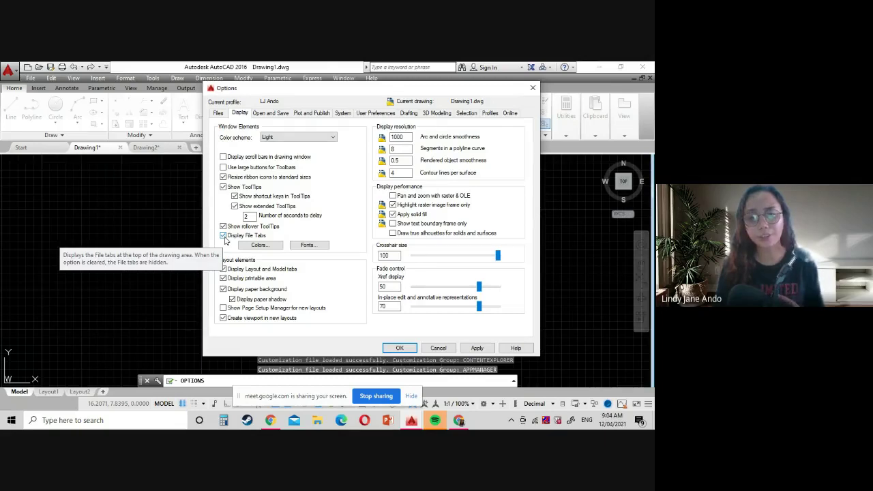
left_click_drag(380, 93, 453, 92)
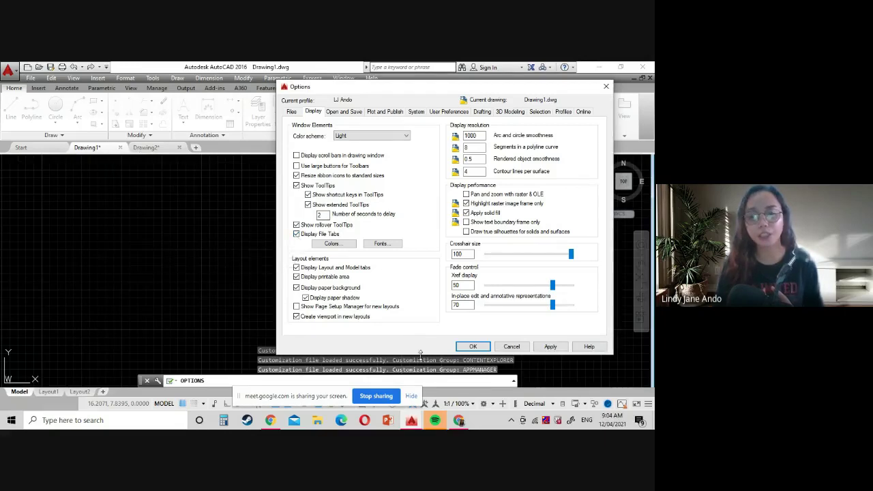
mouse_move(414, 426)
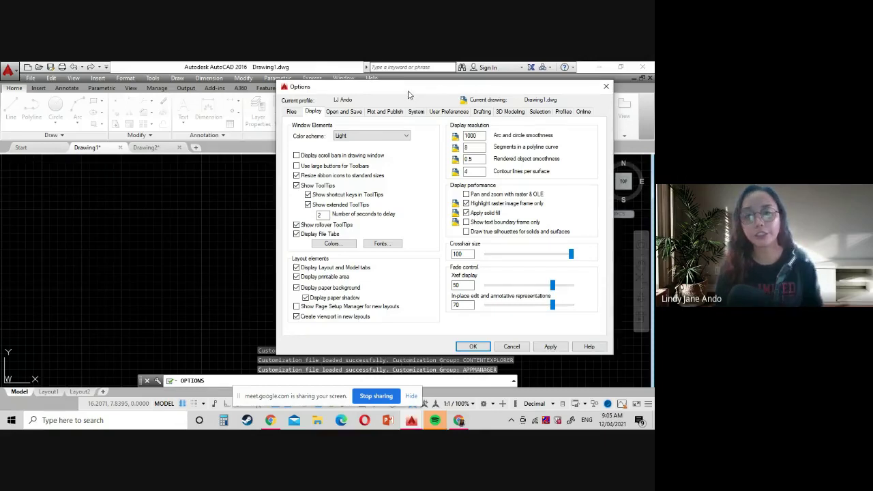
left_click_drag(407, 89, 366, 89)
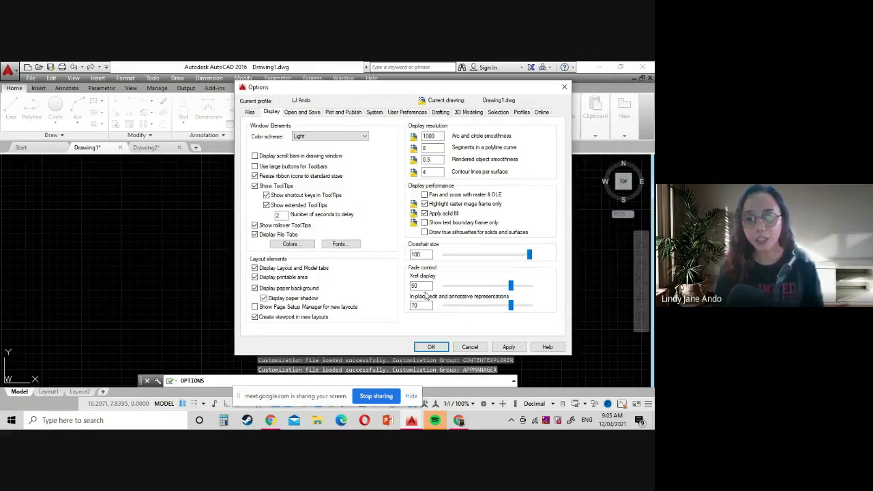
Step: Review the Automatic save option and its minutes between saves in the file safety precautions, moving the Options dialog aside
left_click(305, 113)
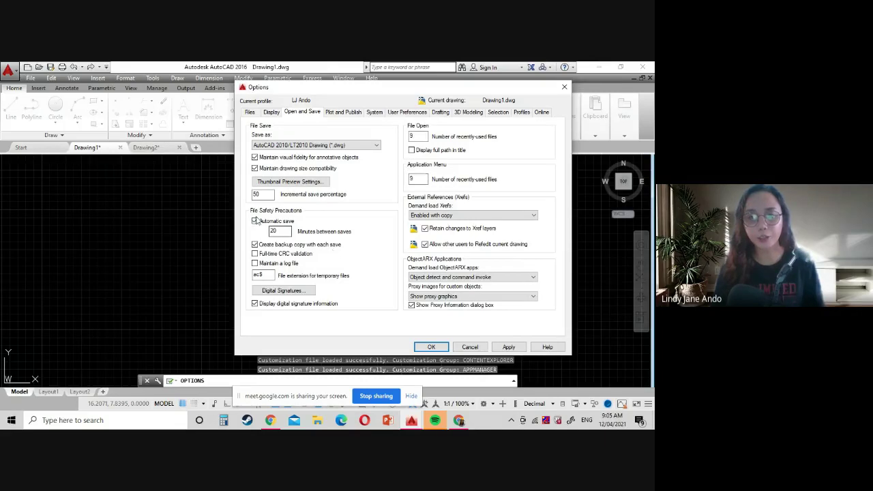
left_click(255, 221)
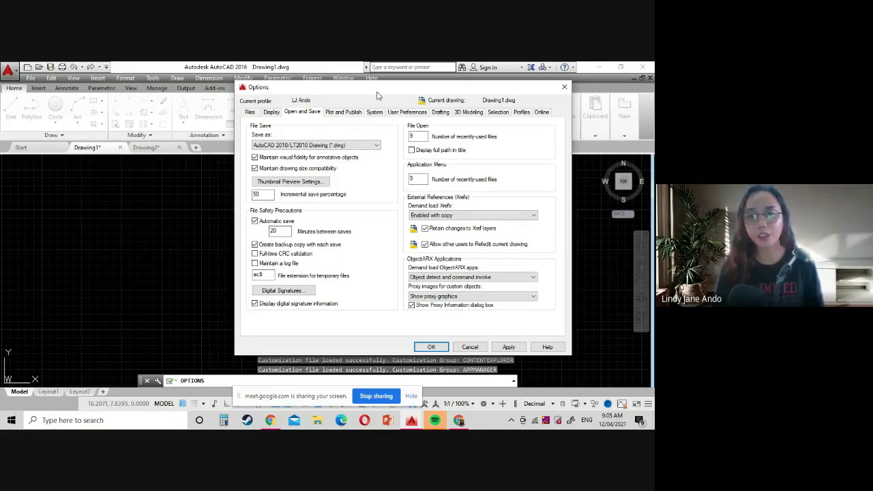
left_click_drag(377, 95, 305, 83)
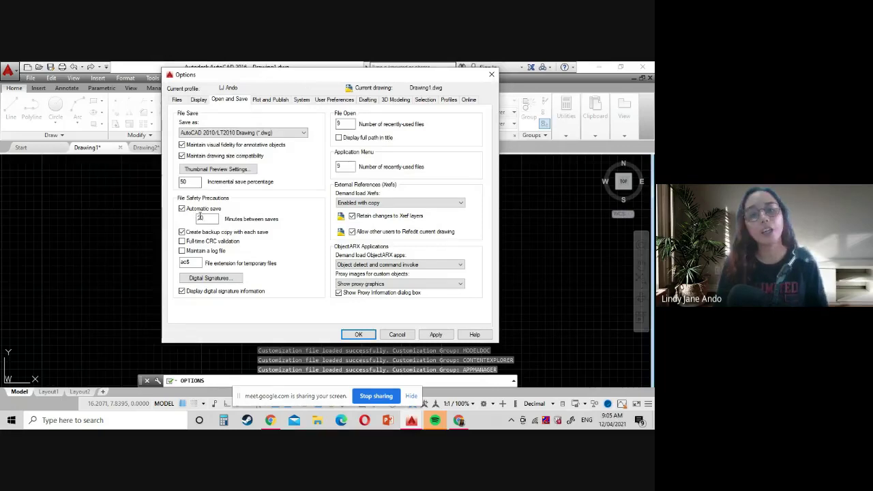
left_click(205, 218)
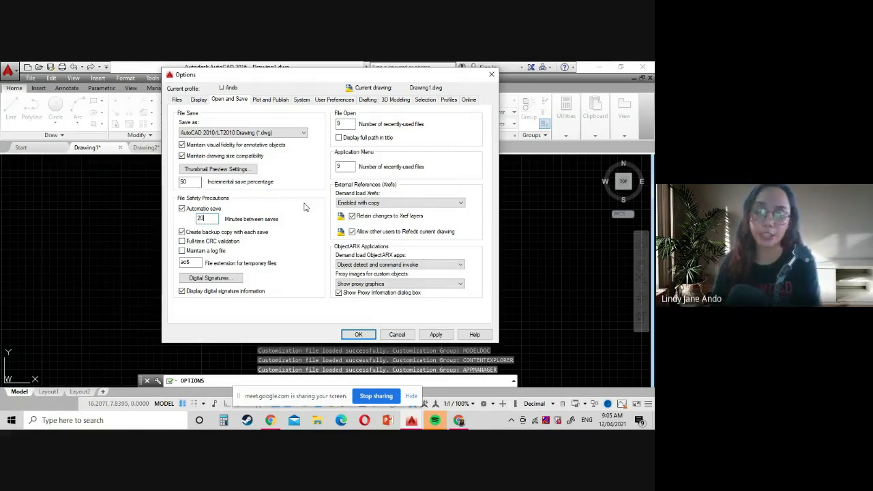
Step: Keep the Application Menu's number of recently-used files at 9 and apply the open and save settings
left_click(341, 166)
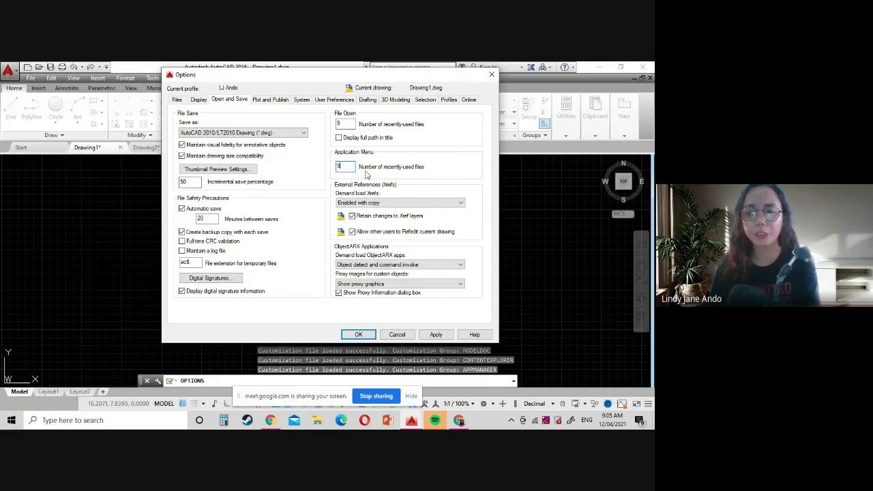
key("BackSpace")
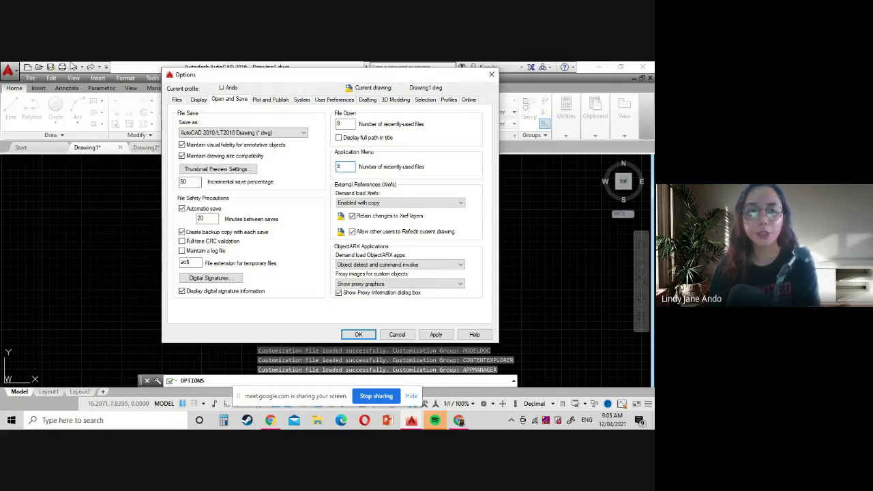
type("5")
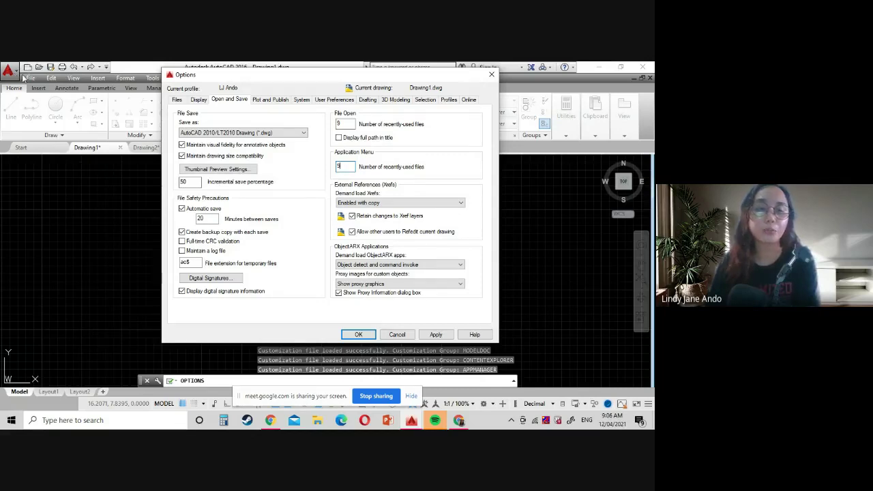
key("BackSpace")
type("9")
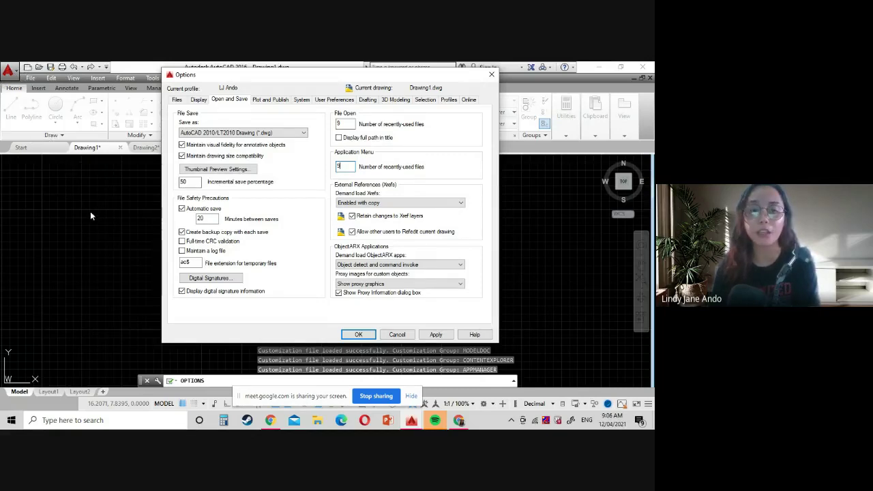
key("BackSpace")
type("5")
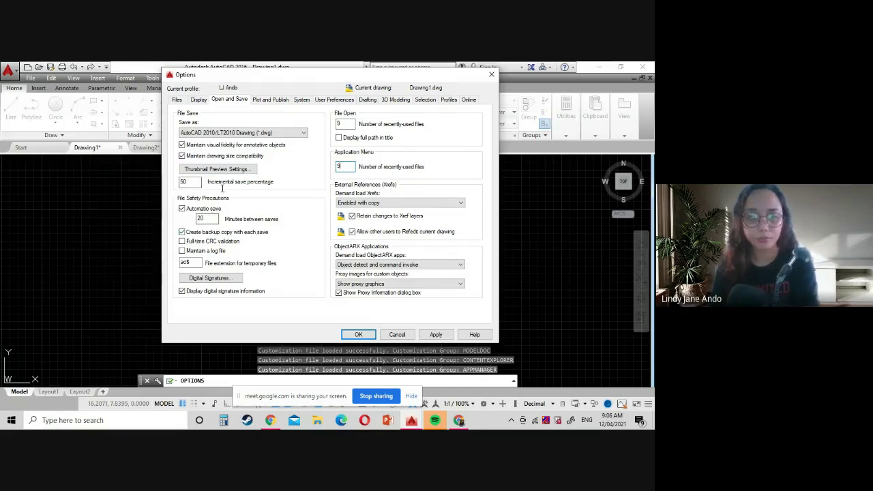
left_click(438, 334)
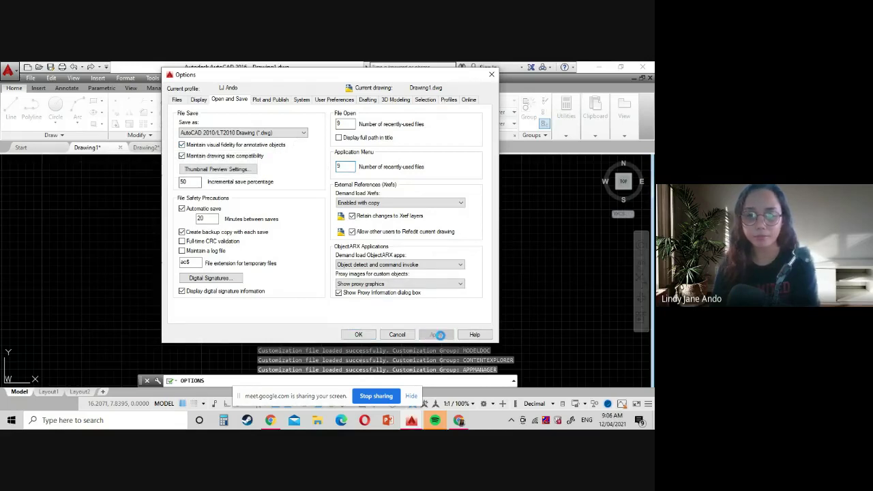
Step: Choose DWG To PDF.pc3 as the default output device for plotting new drawings
left_click(270, 100)
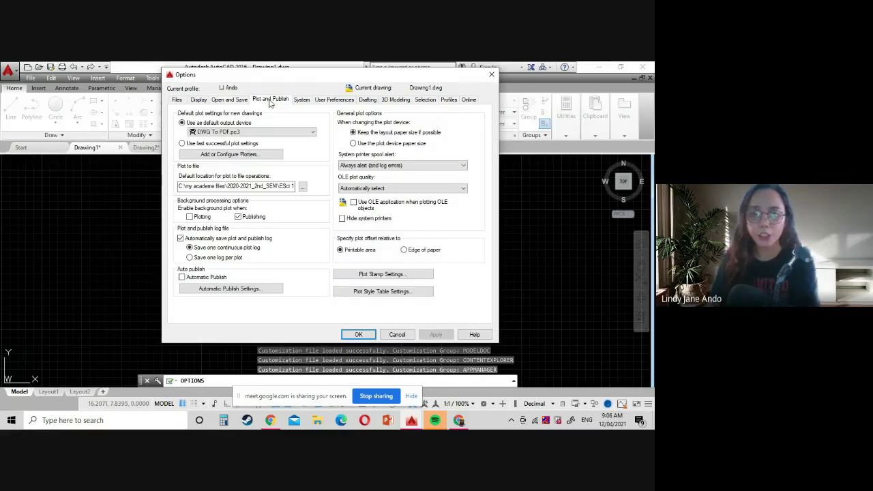
left_click(285, 132)
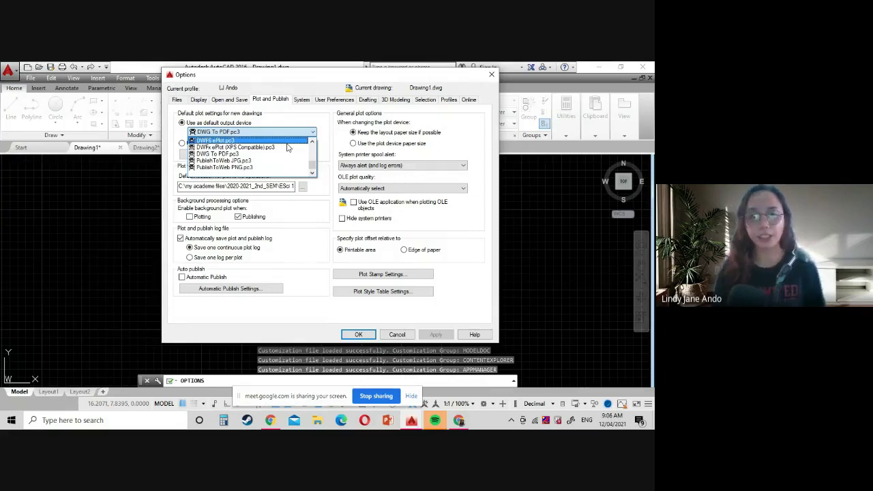
left_click(228, 154)
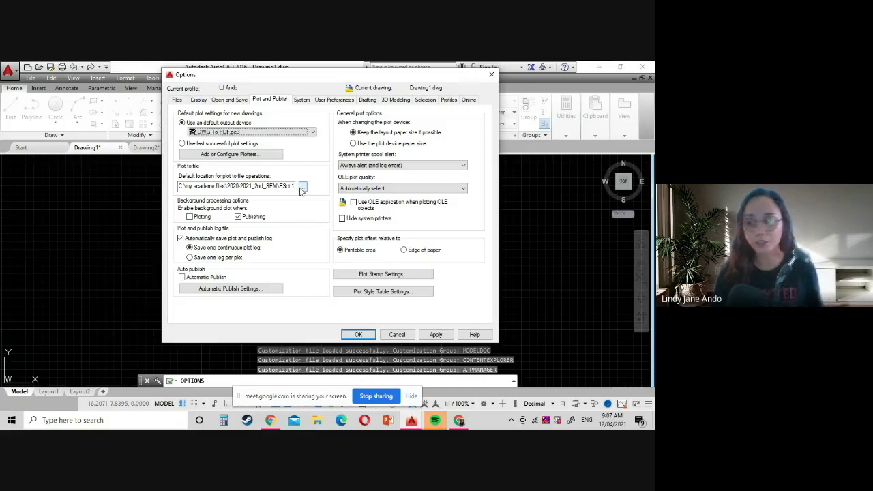
Step: Choose the CAD outputs folder inside ESci 122n as the default location for plot-to-file operations and apply the setting
left_click(302, 187)
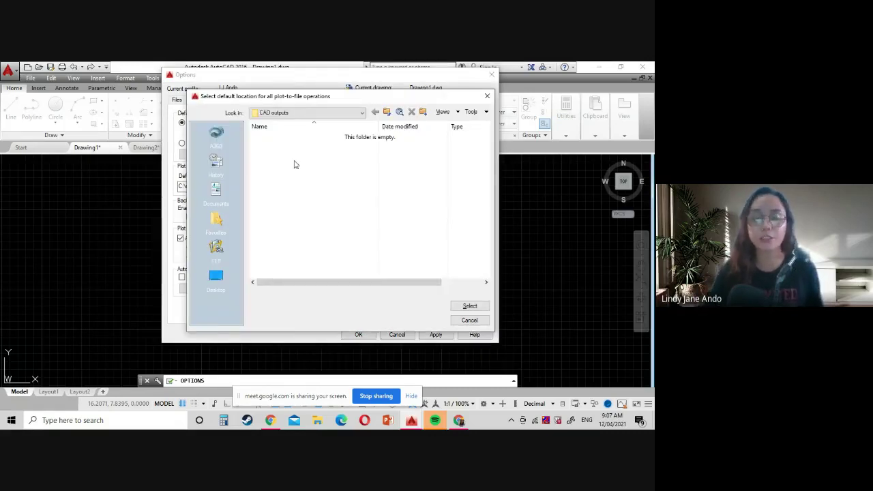
left_click(262, 112)
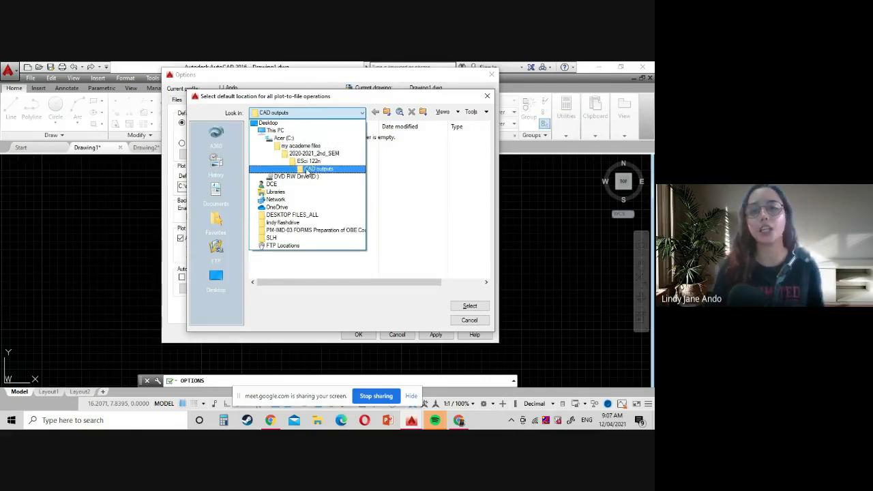
left_click(308, 169)
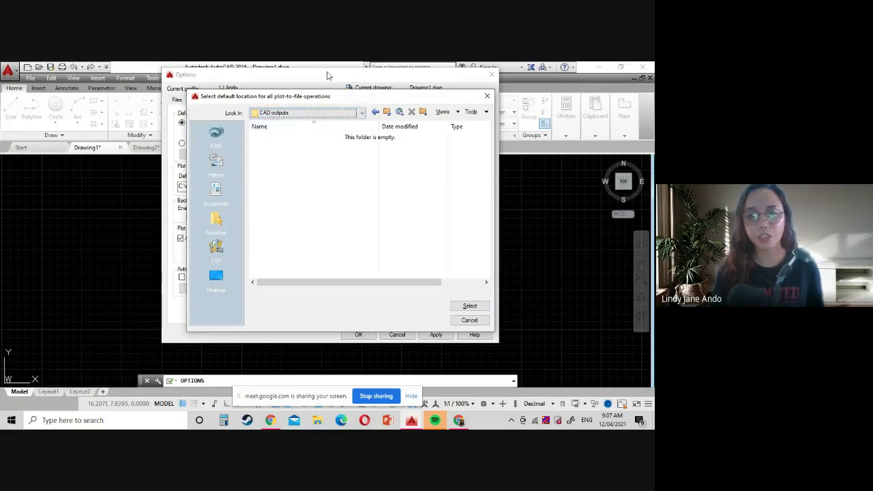
left_click(362, 112)
left_click(318, 161)
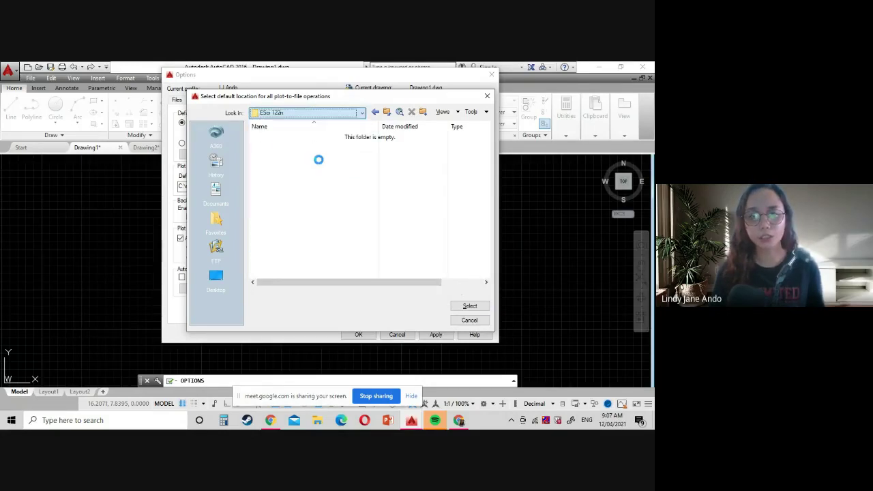
left_click(334, 139)
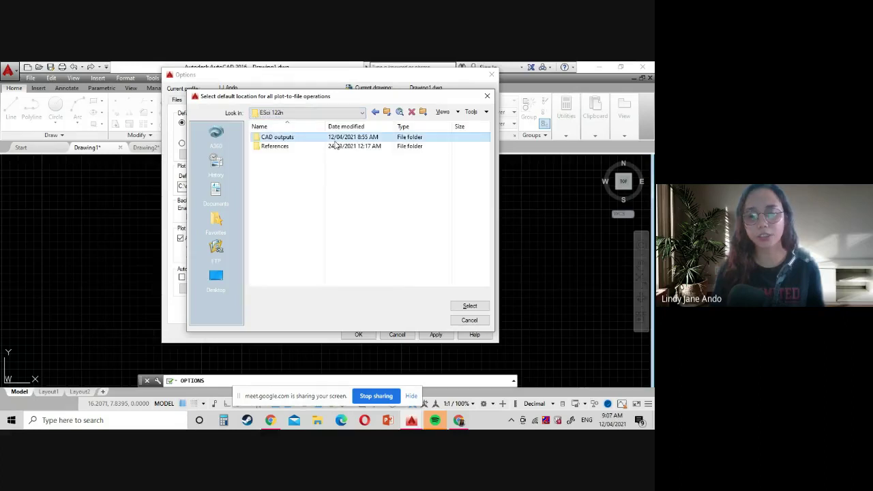
left_click(470, 306)
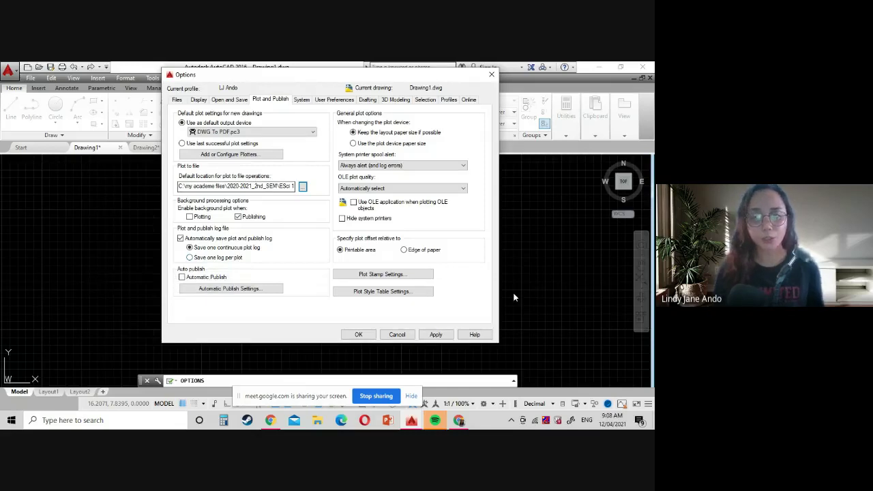
left_click(436, 336)
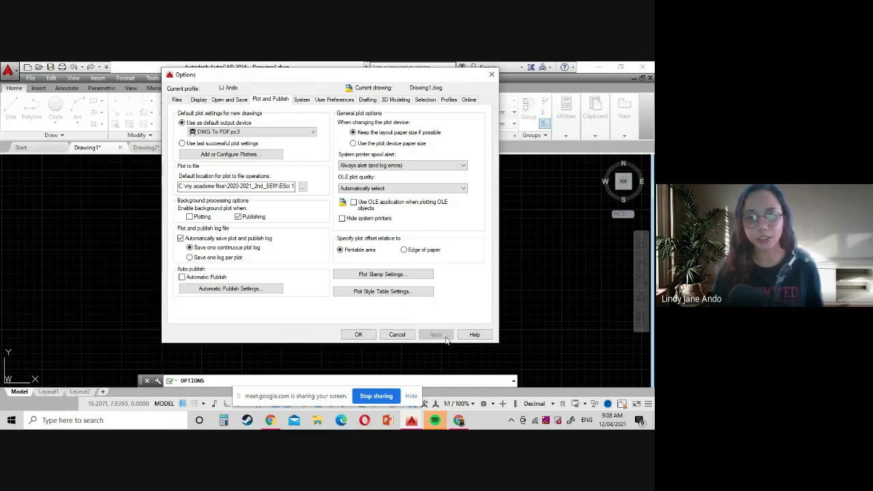
Step: Set the insertion scale's source content units to Millimeters in the user preferences and accept the lineweight settings
left_click(299, 101)
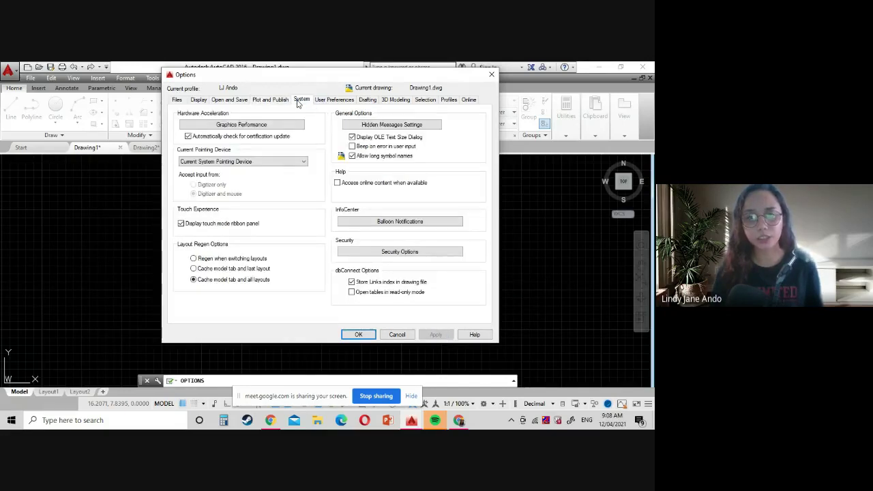
left_click(334, 101)
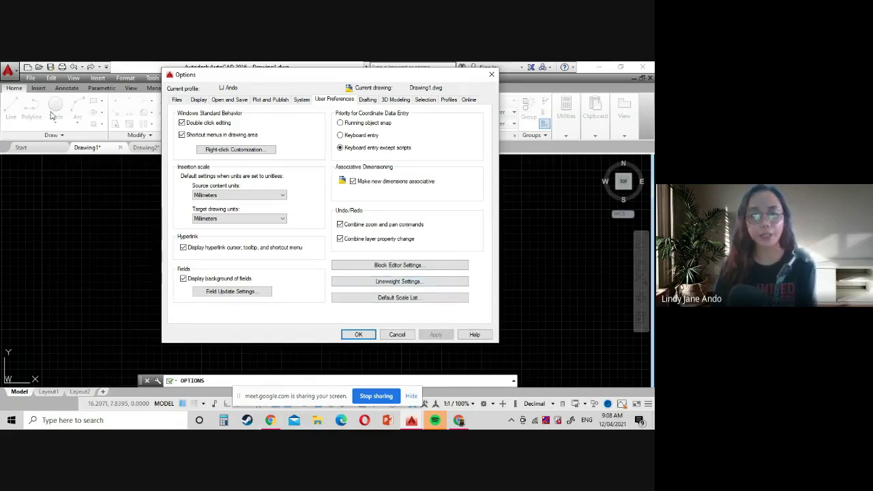
left_click(221, 196)
left_click(221, 196)
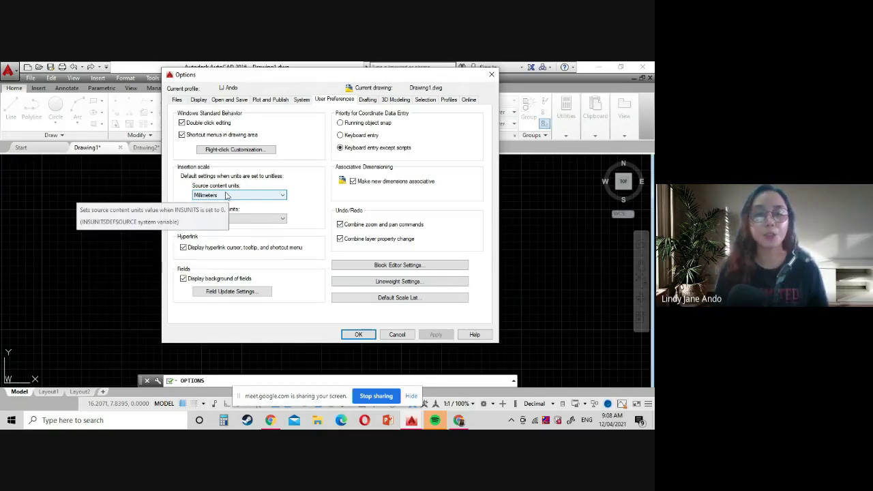
left_click(228, 196)
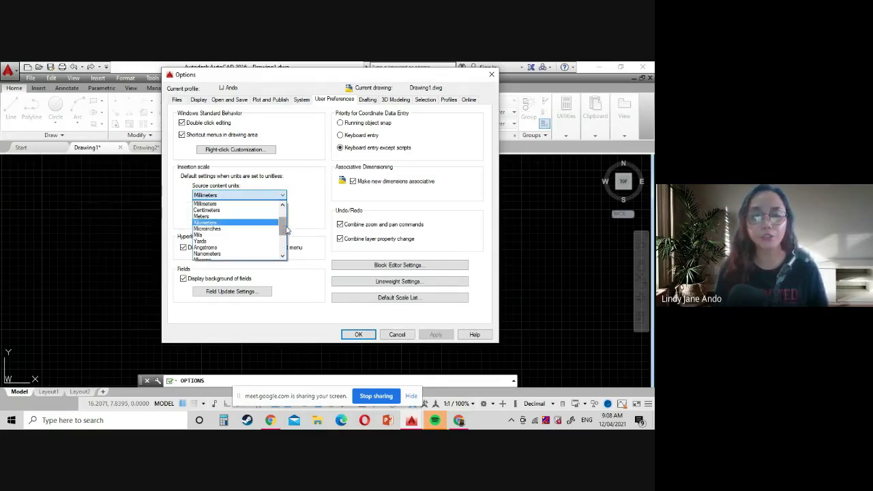
scroll(283, 226, "up", 2)
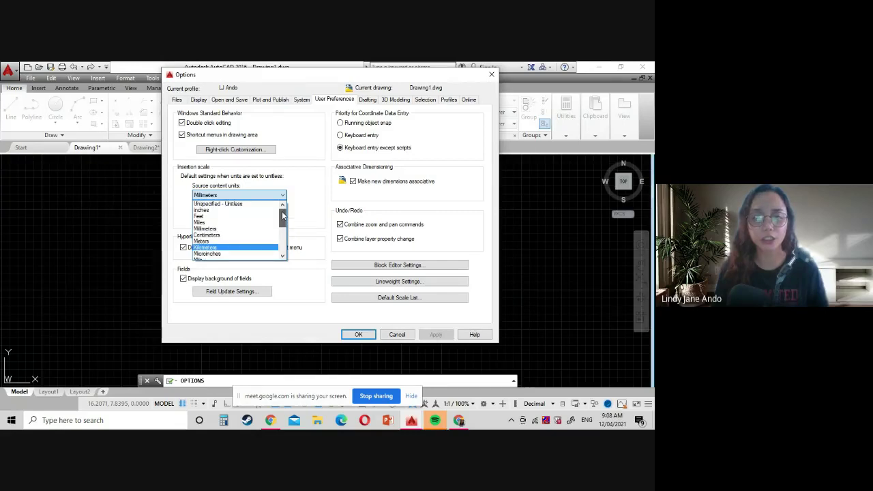
left_click(228, 230)
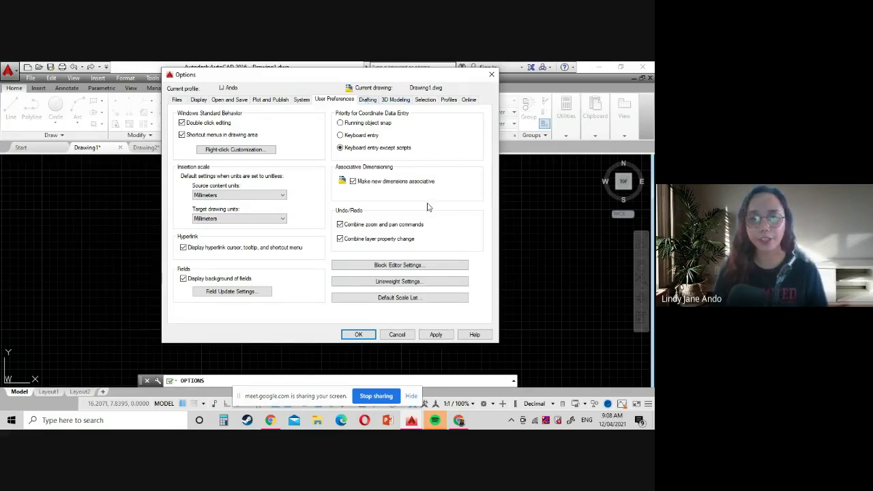
left_click(386, 282)
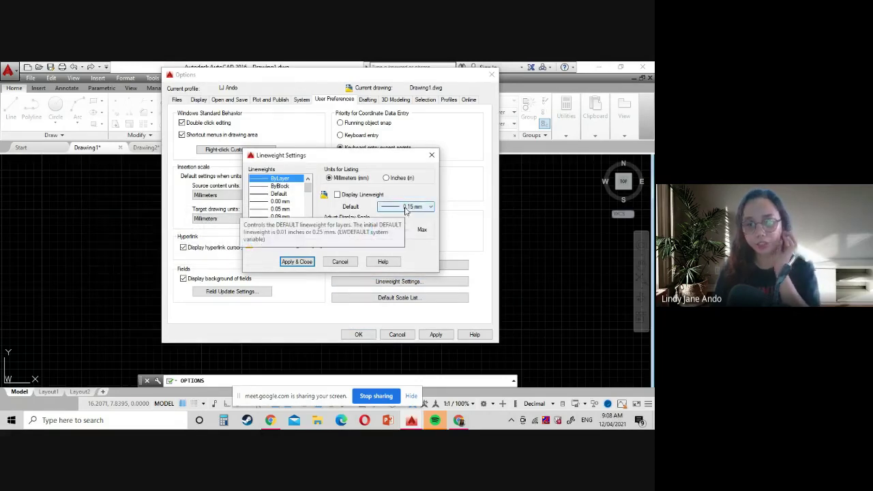
left_click(306, 265)
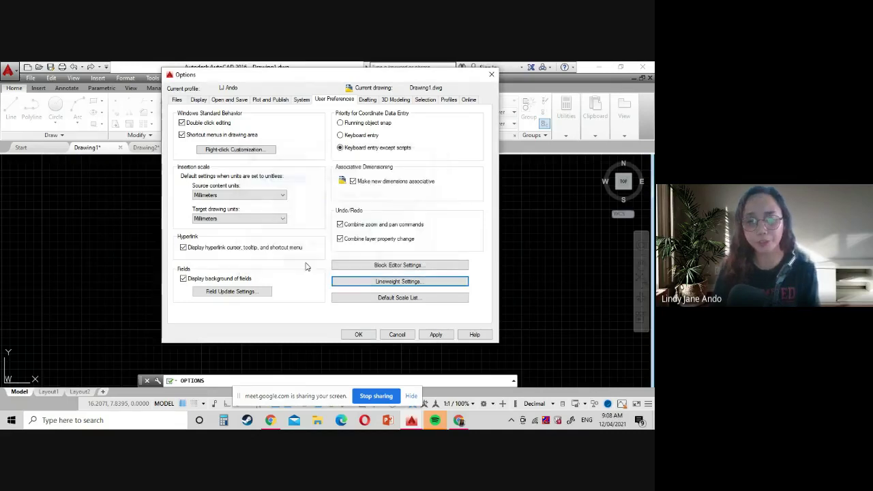
Step: Switch the default scale list to Metric with the 1:25 scale selected, and apply the user preference changes
left_click(395, 298)
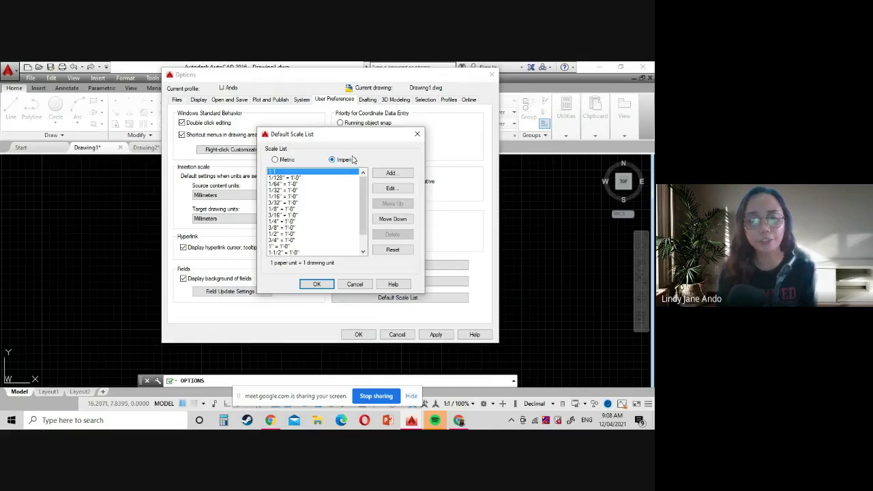
left_click(275, 159)
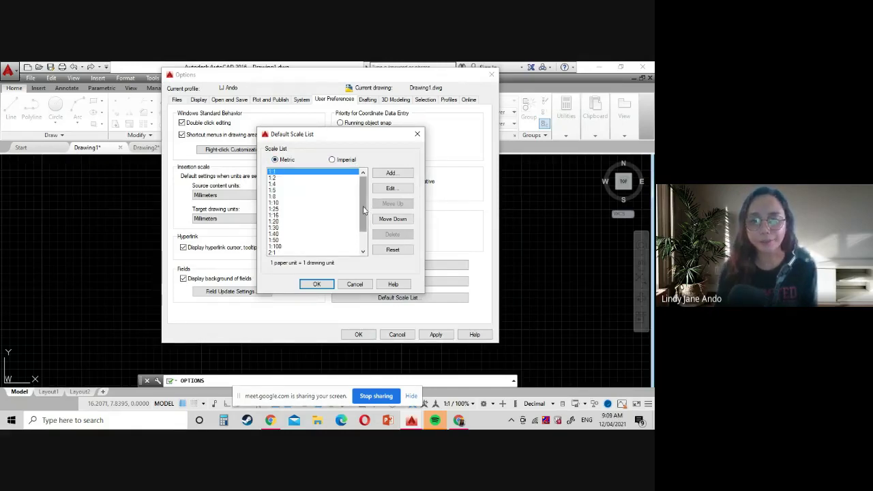
mouse_move(363, 209)
left_mouse_down()
mouse_move(362, 239)
mouse_move(363, 205)
left_mouse_up()
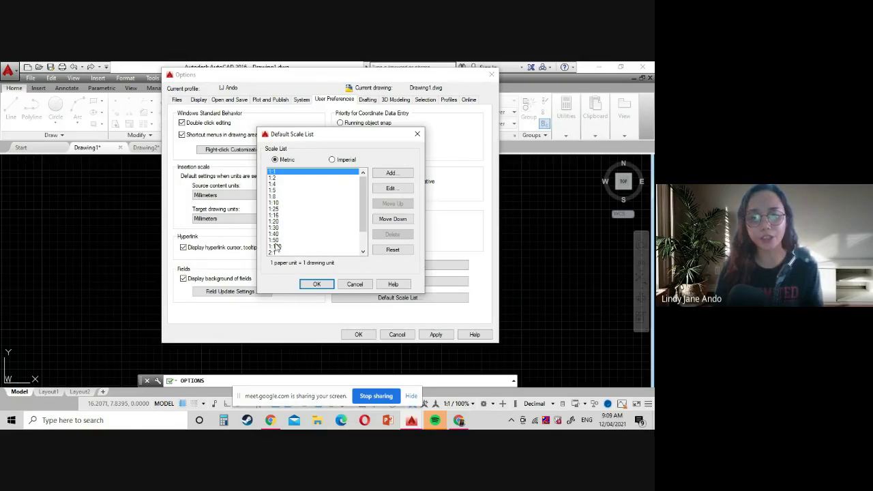
left_click(275, 210)
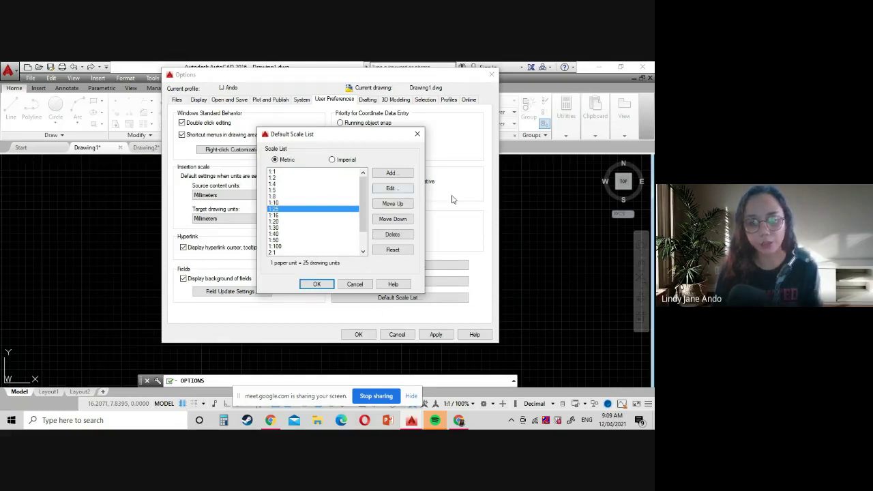
left_click(318, 284)
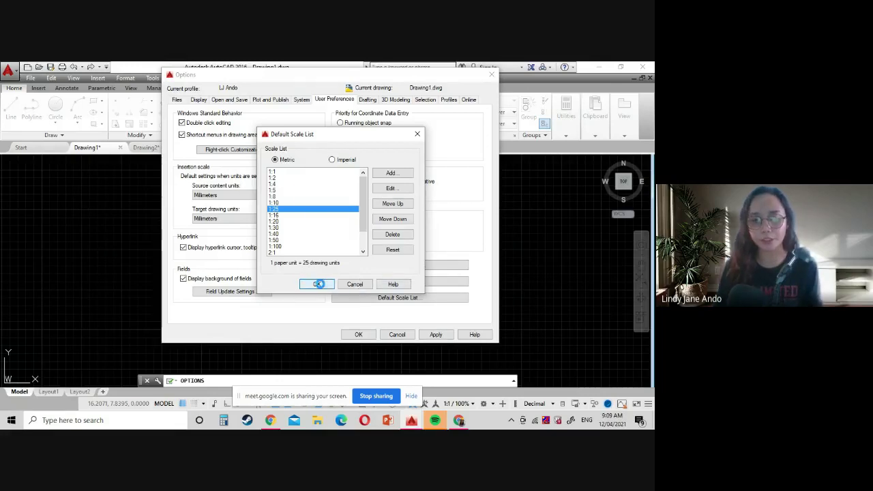
left_click(437, 334)
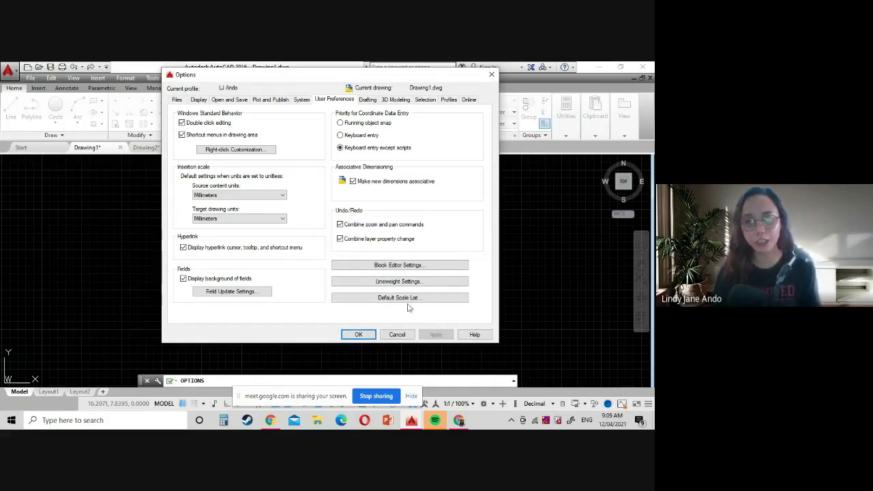
Step: Review the drafting, 3D modeling and selection settings of the options
left_click(368, 100)
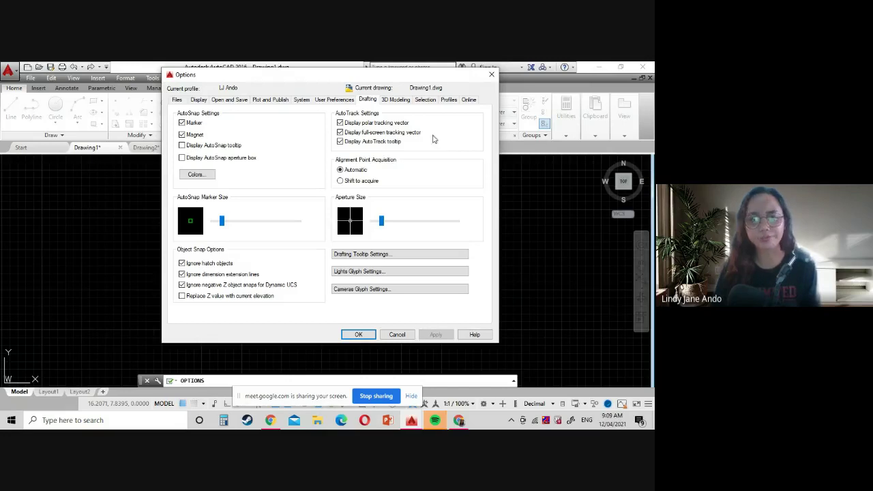
left_click(400, 101)
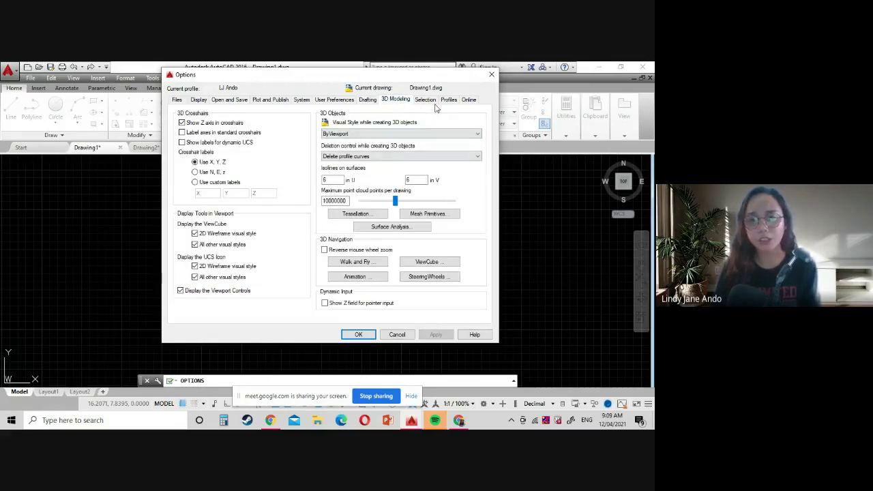
left_click(429, 103)
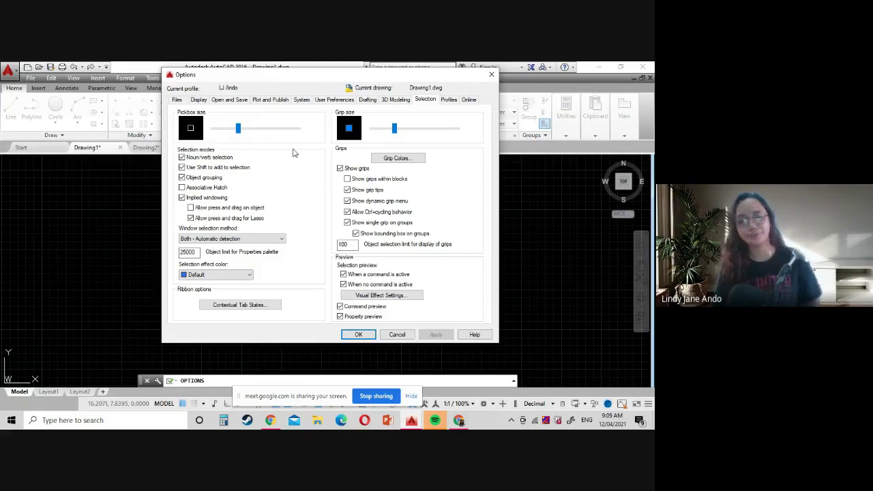
Step: Try out larger pickbox sizes for selection and restore the original small pickbox
left_click(238, 129)
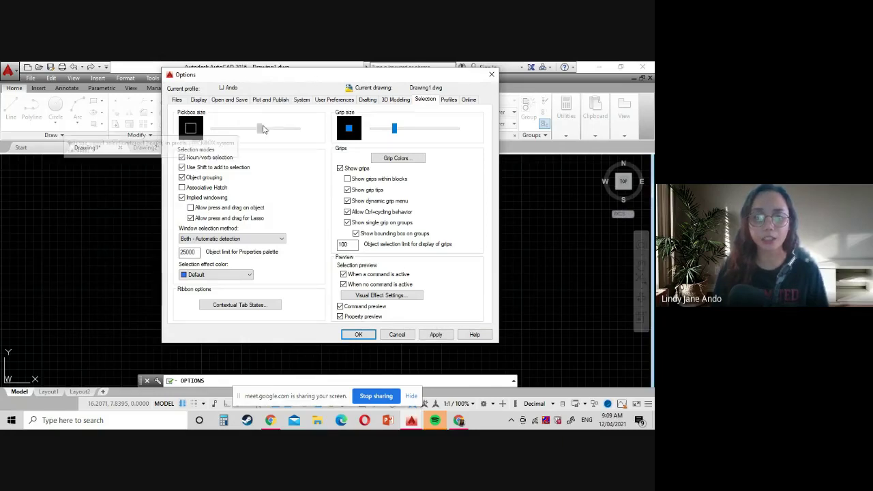
mouse_move(238, 129)
left_mouse_down()
mouse_move(301, 132)
mouse_move(213, 130)
mouse_move(244, 131)
left_mouse_up()
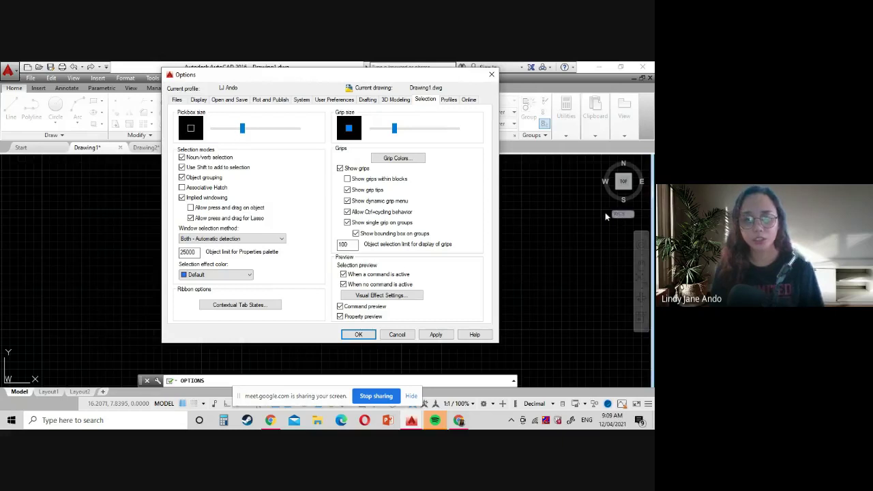
left_click_drag(241, 129, 238, 129)
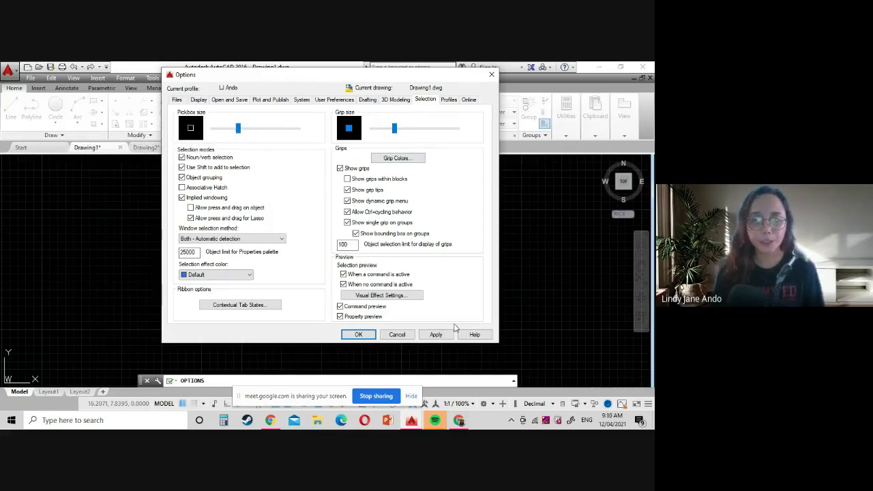
Step: Apply the selection settings, check the list of available profiles and accept the options
left_click(432, 334)
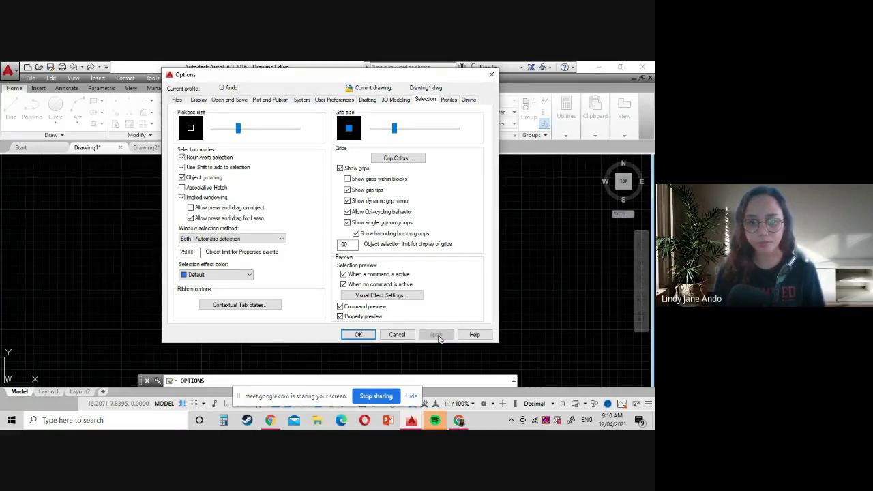
left_click(448, 100)
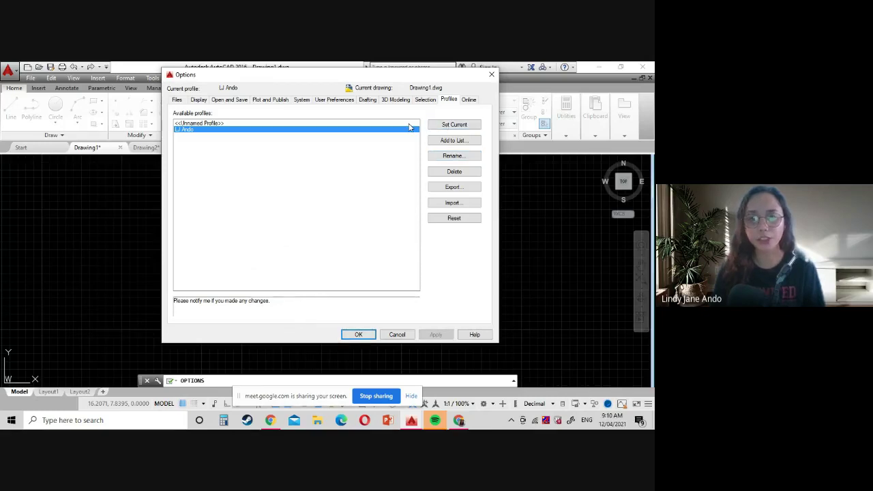
left_click(359, 335)
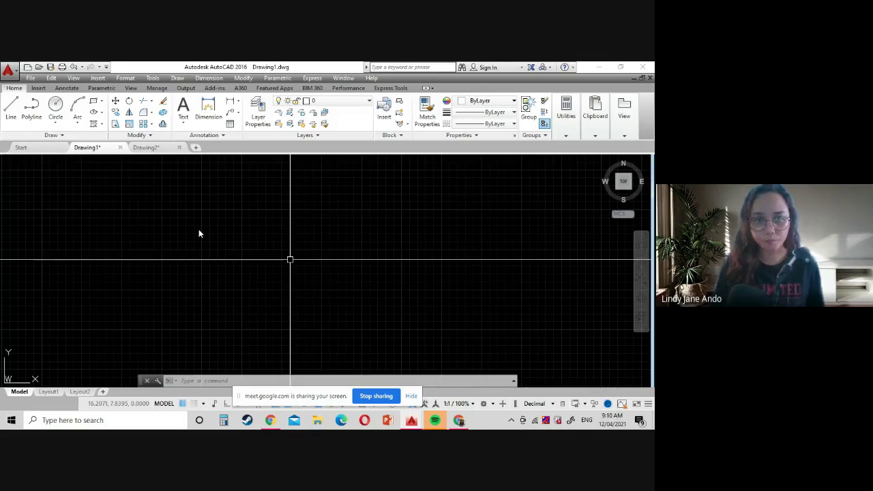
Step: Reopen the options, start exporting the personal profile and browse to the ESci 122n folder inside 2020-2021_2nd_SEM as the save location
right_click(238, 285)
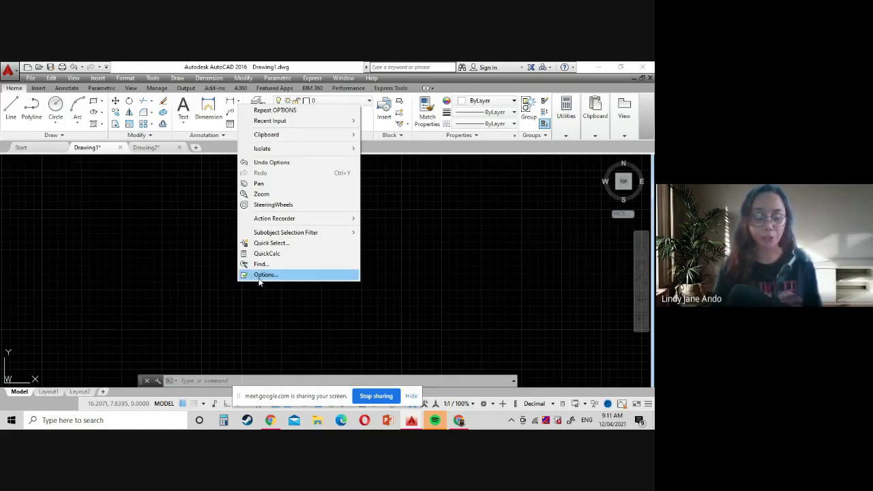
left_click(262, 275)
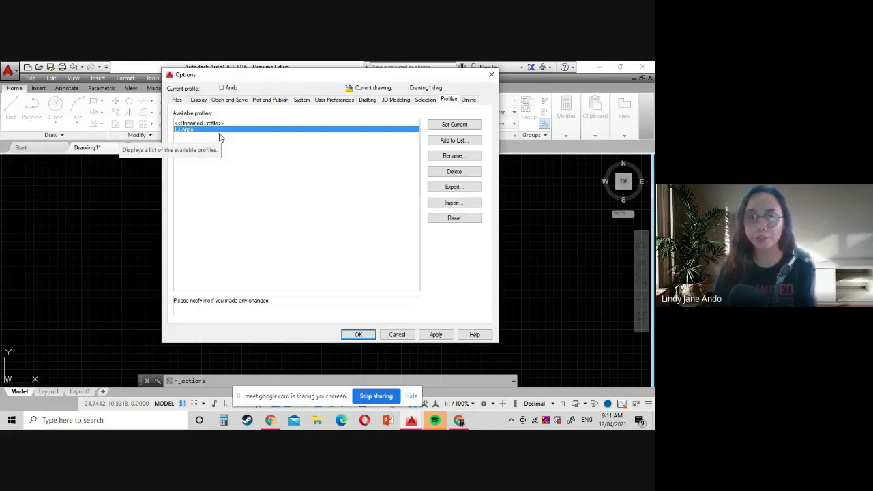
left_click(452, 188)
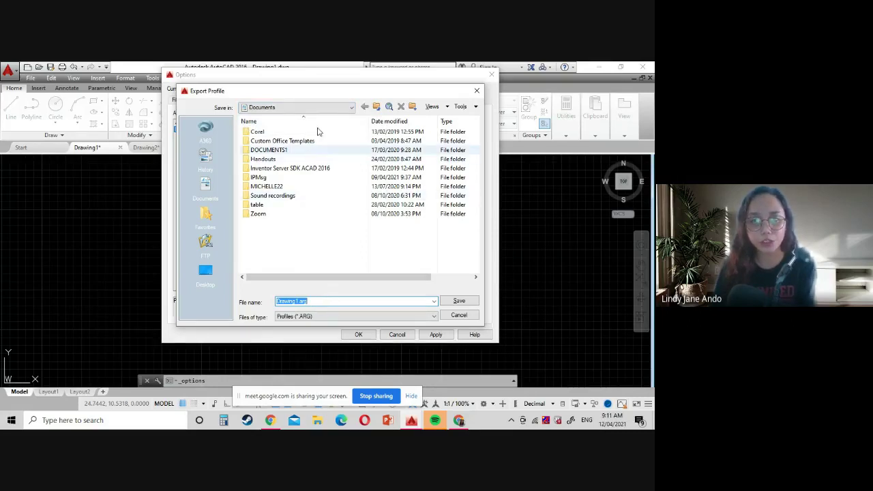
left_click(346, 107)
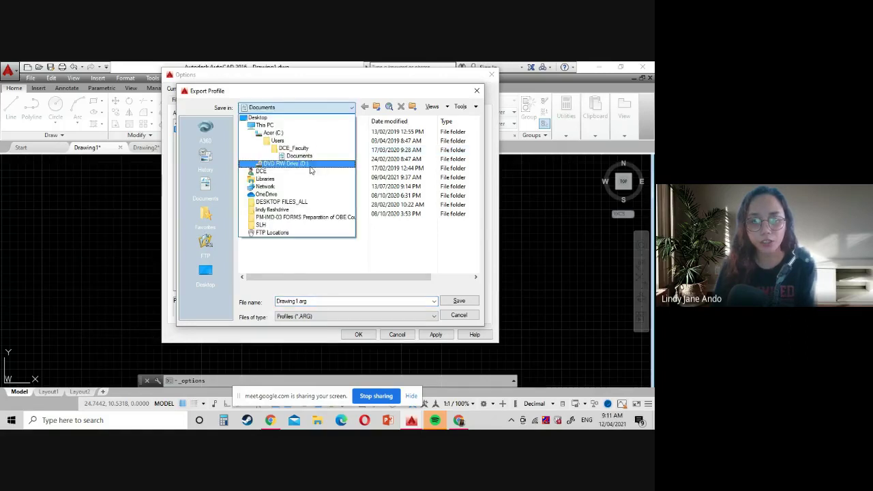
left_click(290, 133)
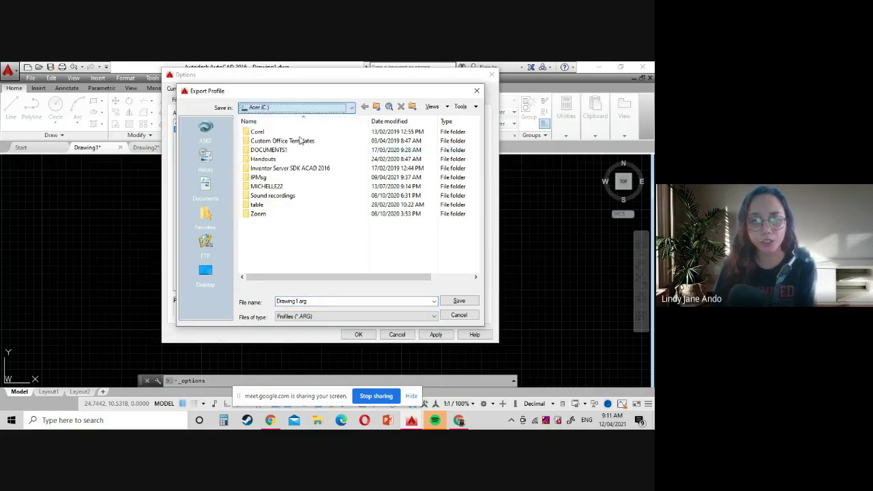
double_click(287, 179)
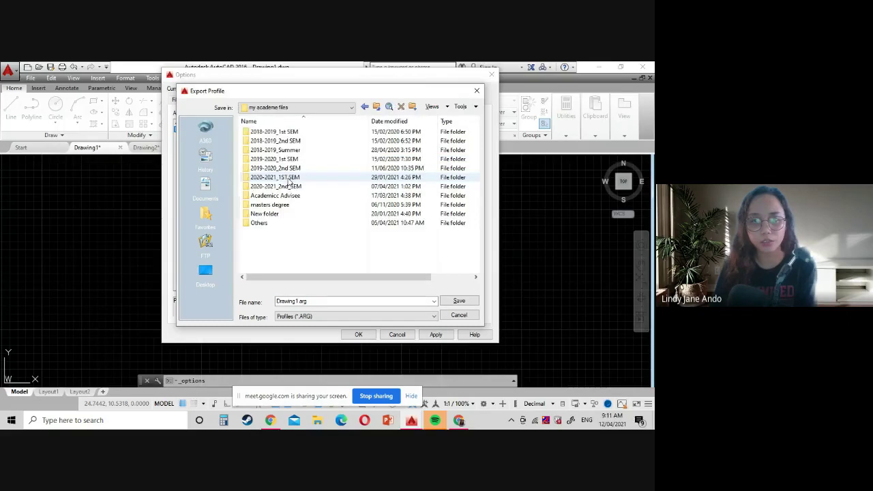
double_click(307, 186)
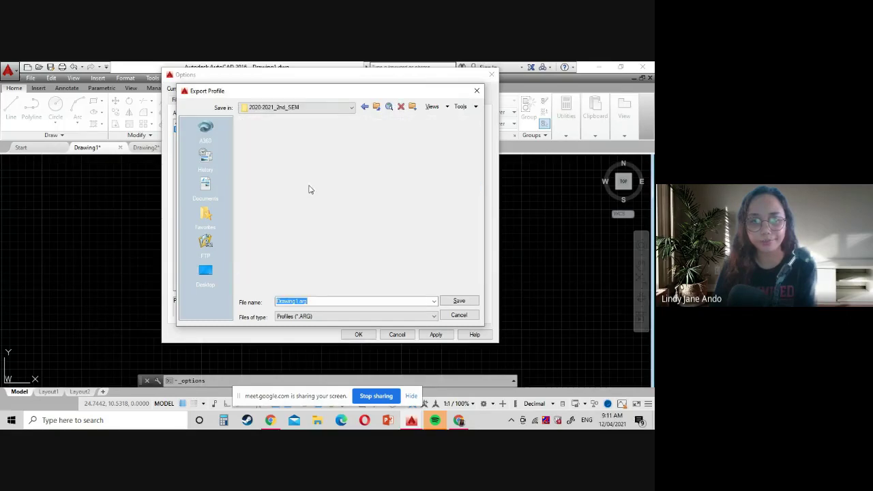
double_click(278, 176)
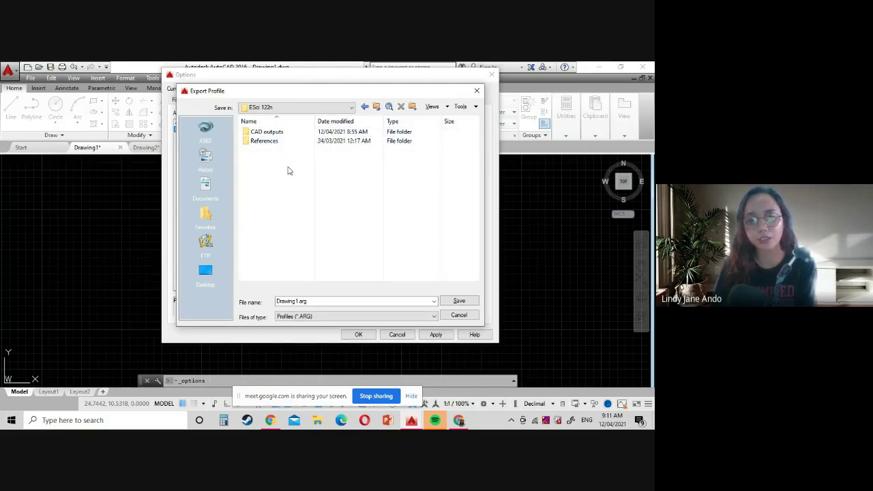
Step: Create a folder named "profile settings" inside ESci 122n and export the profile into it as Drawing1.arg
right_click(277, 166)
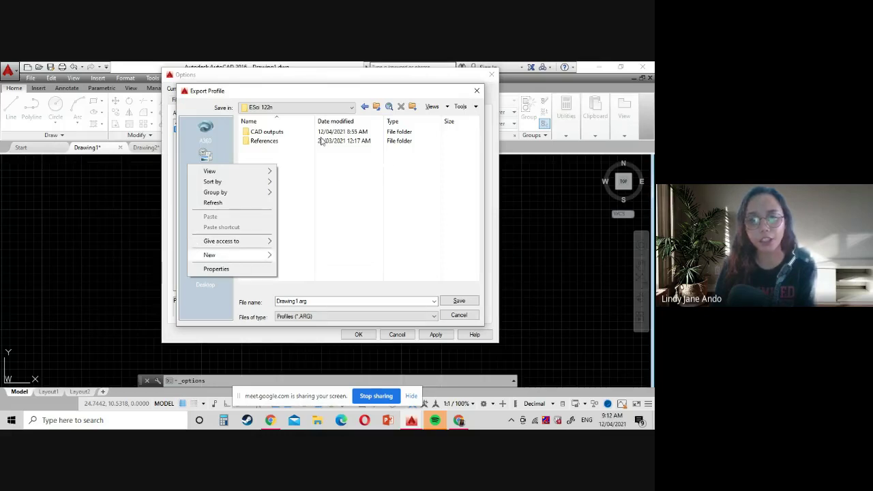
left_click(280, 133)
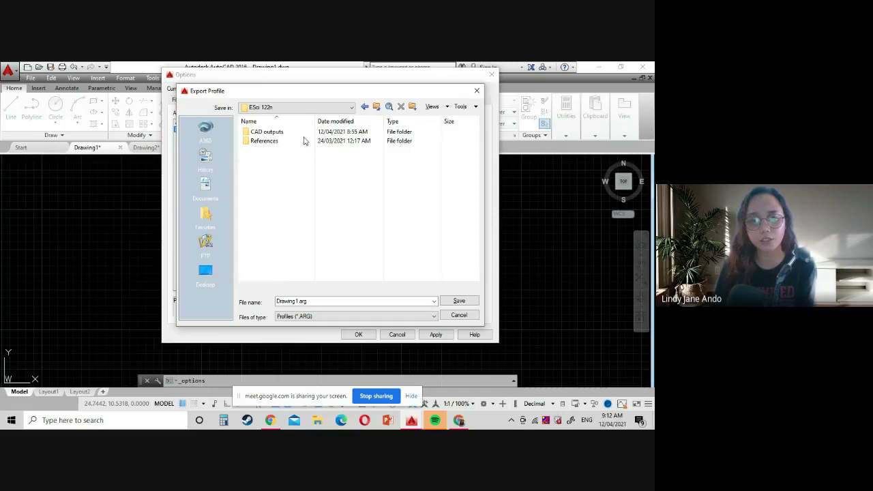
right_click(287, 173)
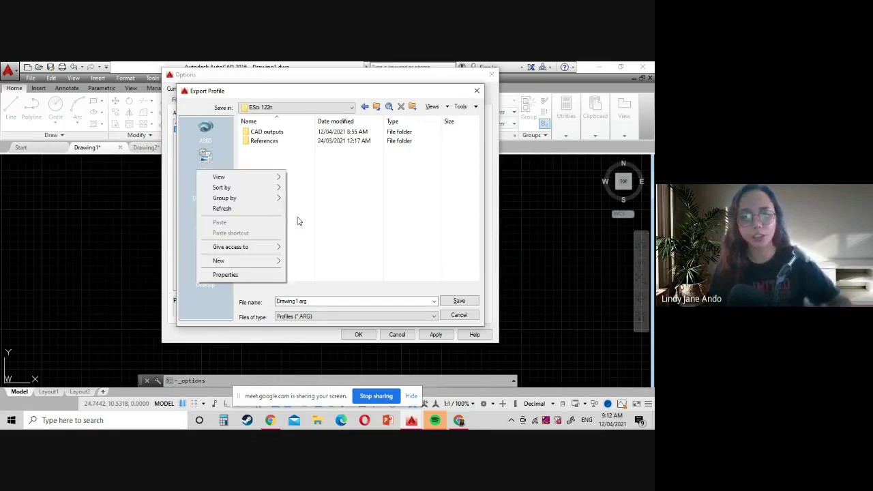
left_click(292, 264)
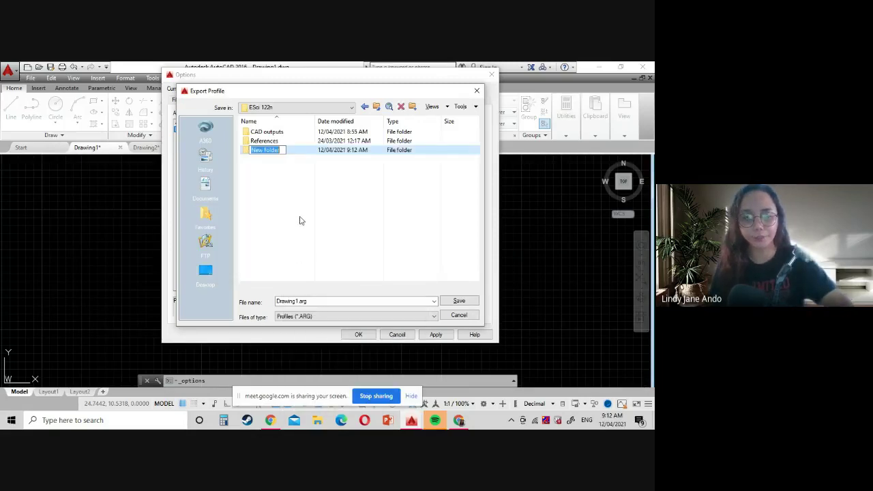
type("pro")
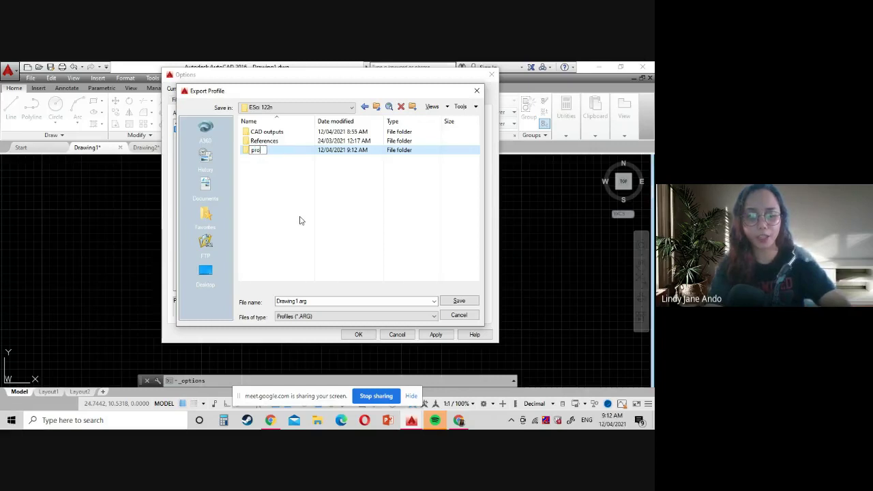
type("file se")
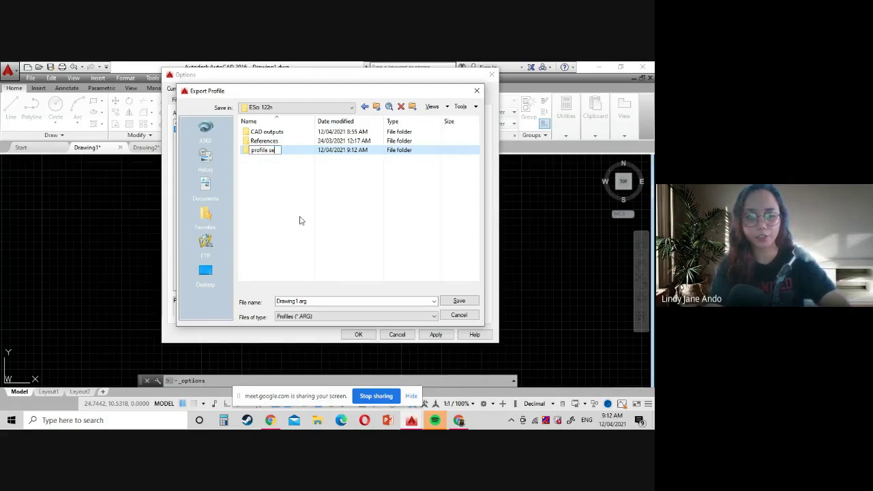
type("ttings")
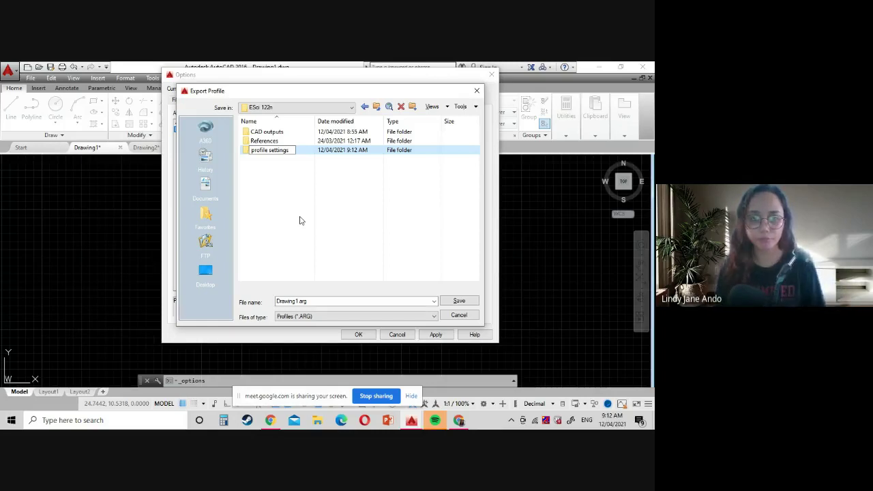
key("Return")
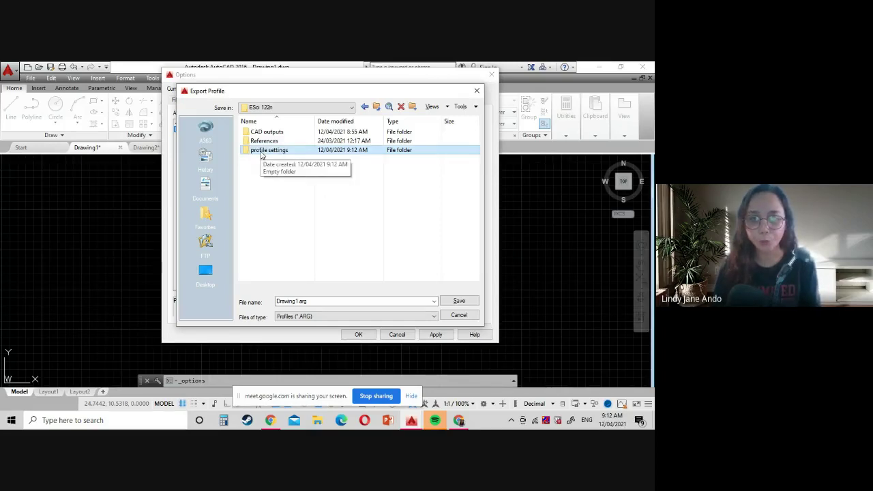
double_click(266, 150)
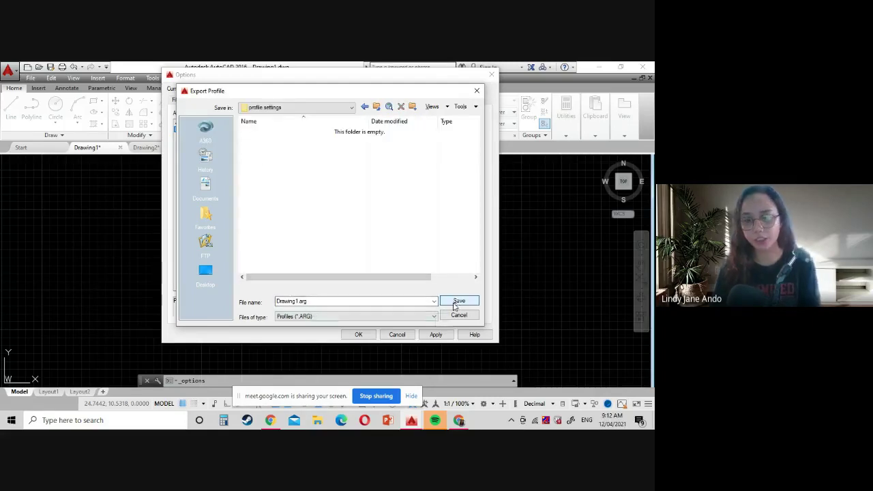
left_click(458, 301)
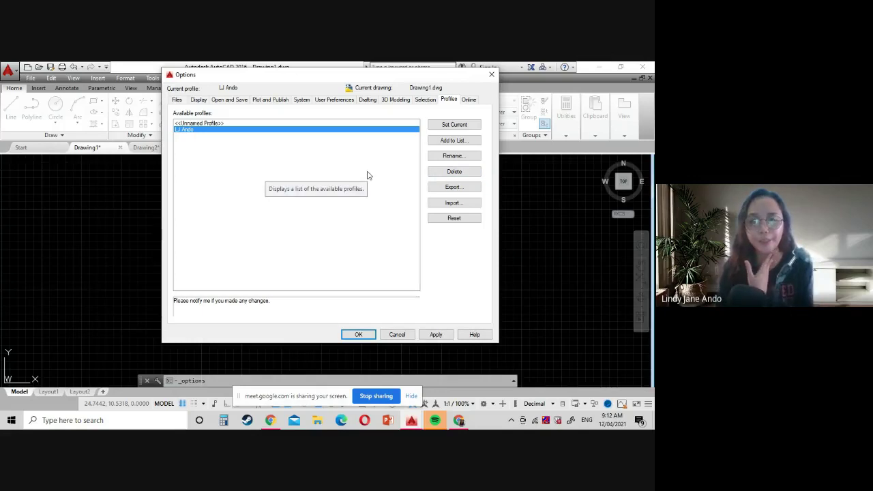
left_click(215, 123)
left_click(221, 130)
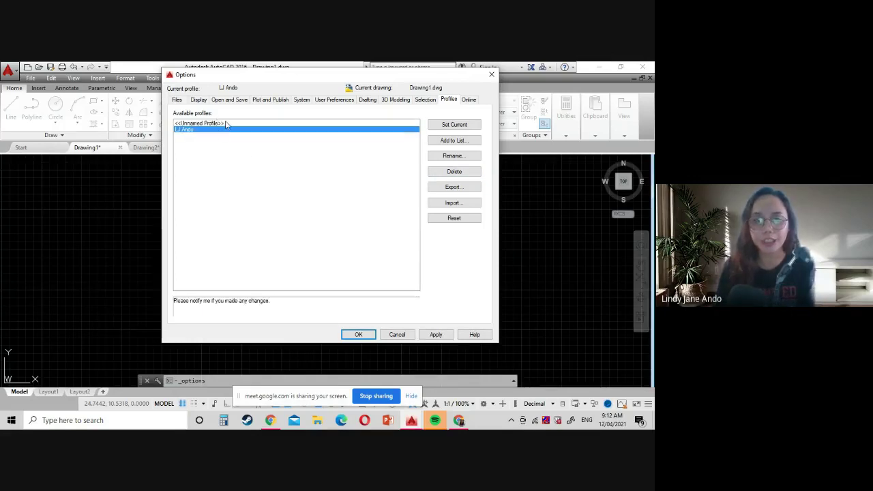
left_click(224, 124)
left_click(222, 130)
left_click(222, 124)
left_click(222, 130)
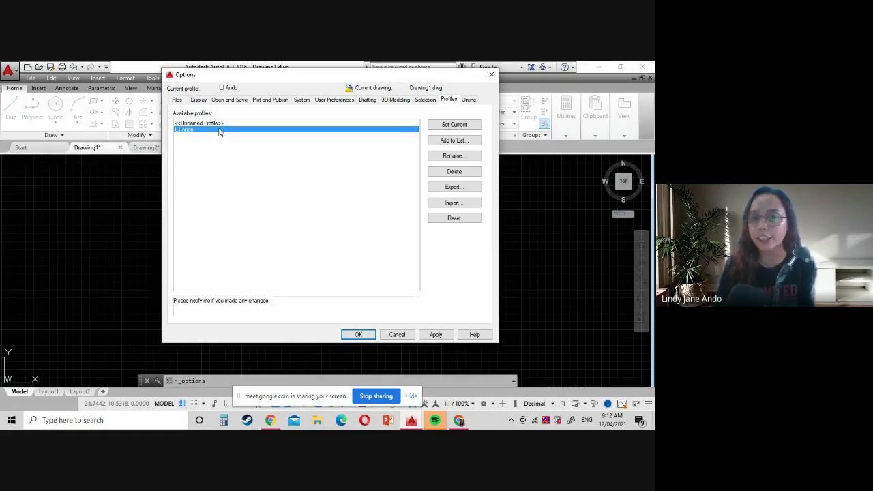
left_click(214, 123)
left_click(213, 130)
left_click(219, 123)
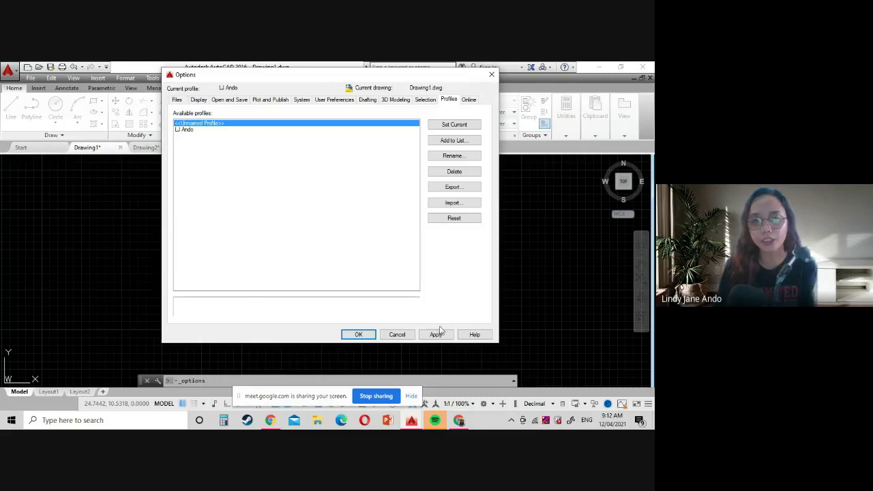
Step: Set the personal profile as the current profile and accept the options
left_click(225, 129)
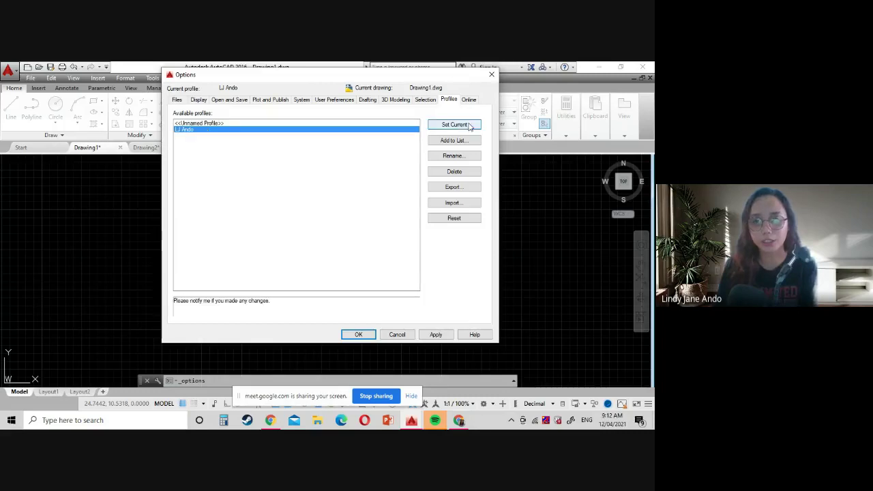
left_click(469, 125)
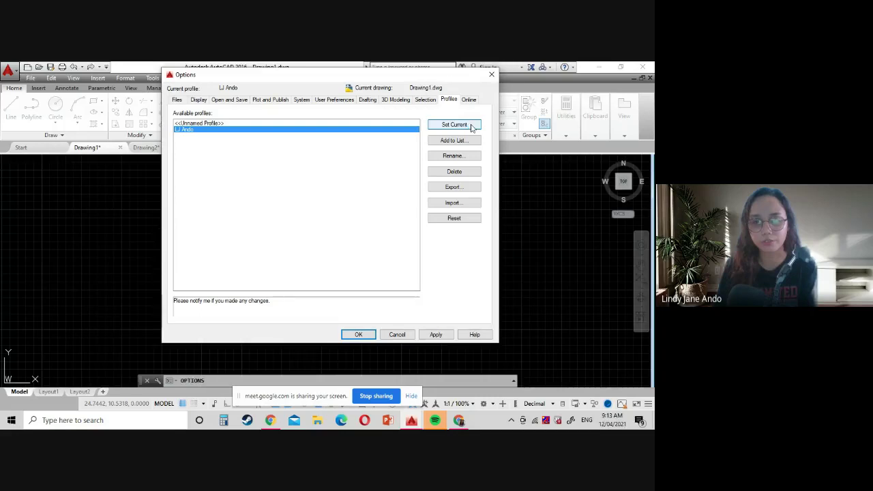
left_click(350, 338)
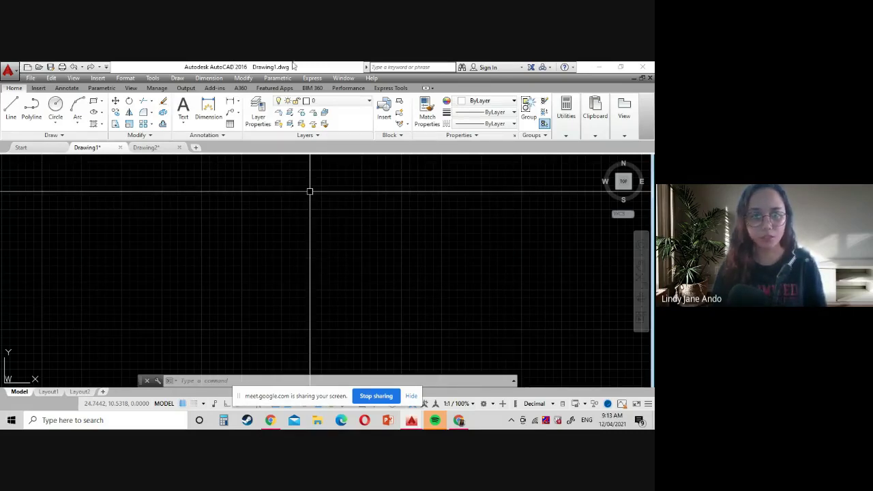
Step: Switch to the open drawing Drawing2
left_click(425, 88)
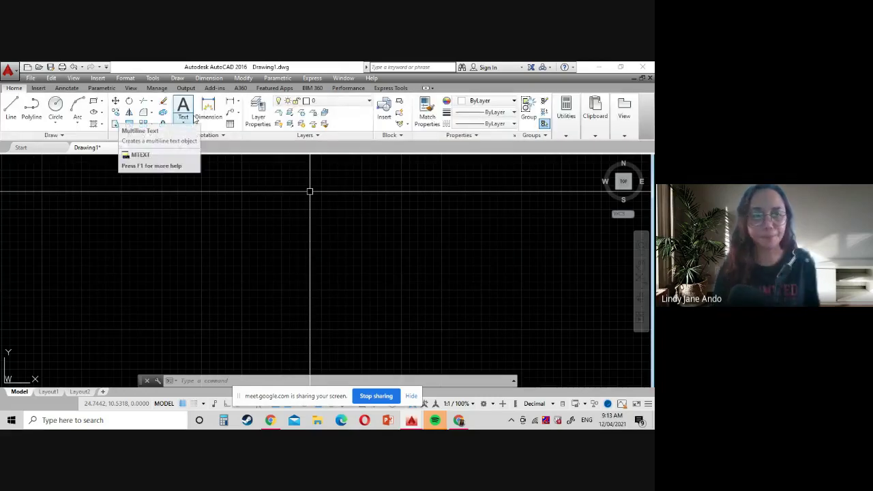
left_click(145, 148)
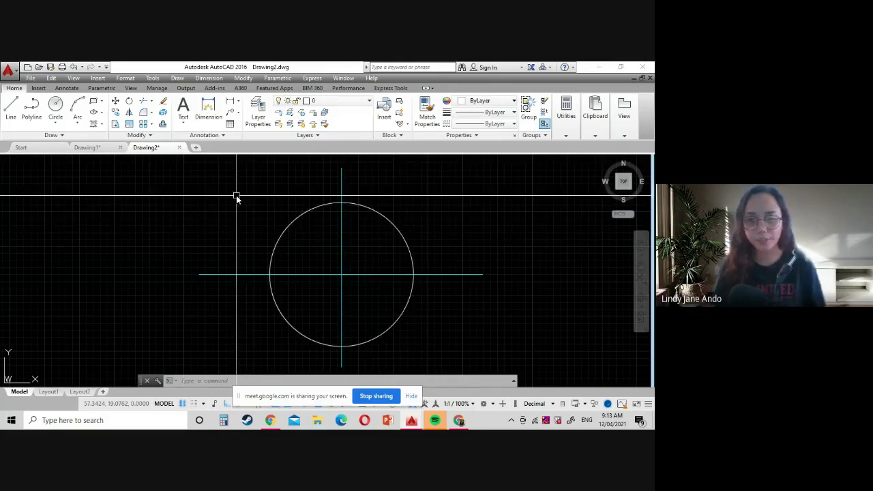
Step: Select the circle and the horizontal guideline individually, clearing the selection after each
left_click(307, 214)
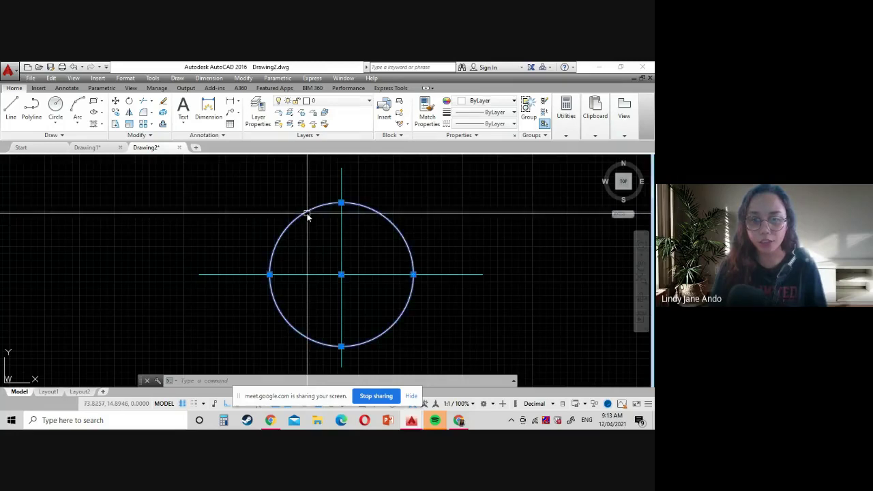
left_click(342, 228)
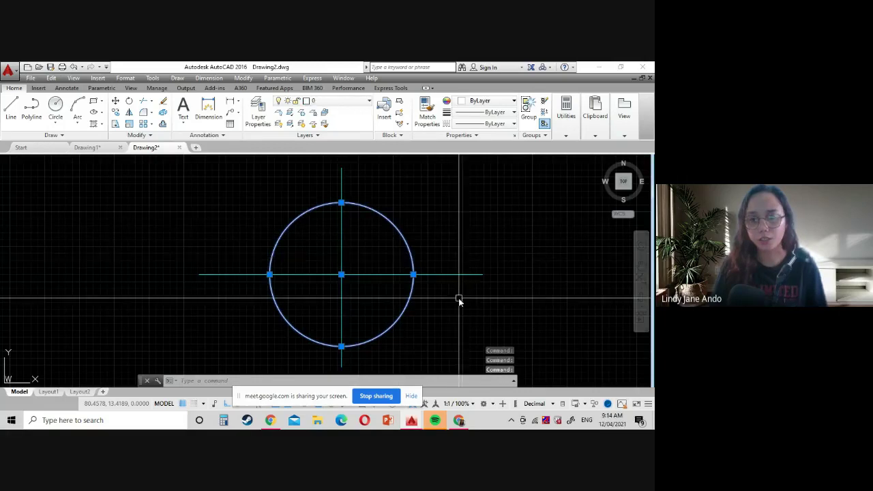
key("Escape")
left_click(447, 274)
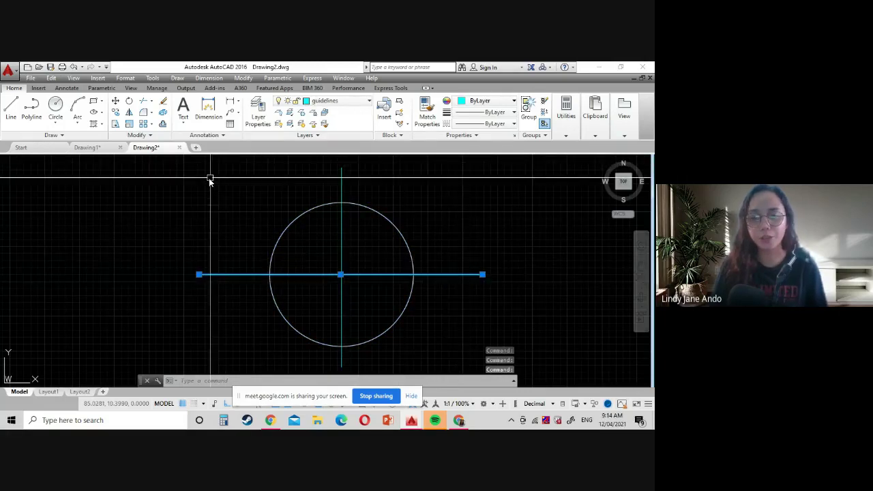
key("Escape")
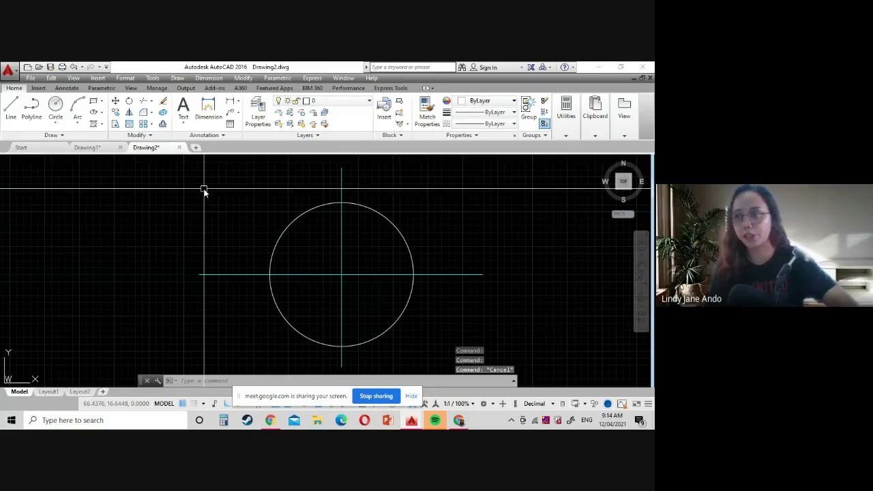
Step: Preview a window selection around the circle and both guidelines, and cancel it
scroll(203, 191, "down", 2)
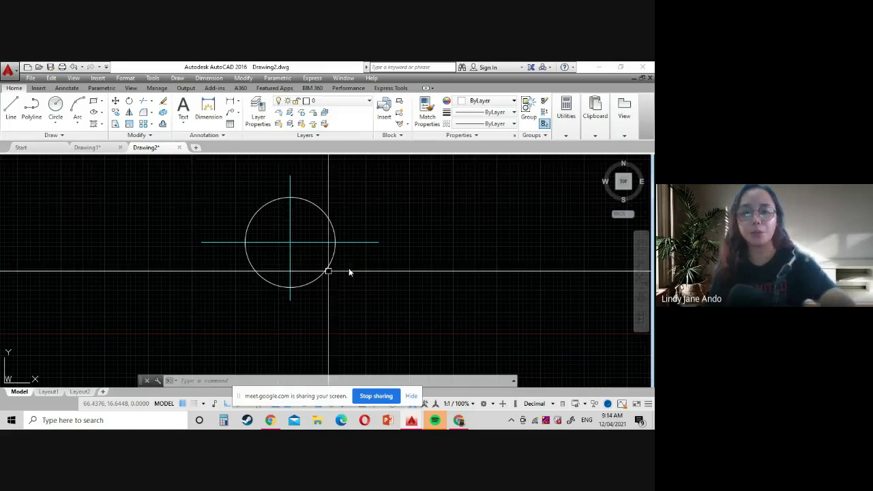
left_click(202, 243)
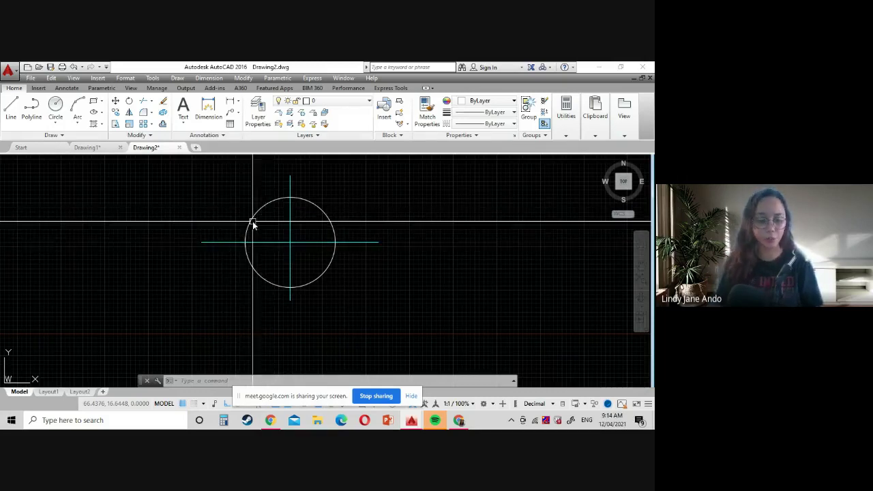
left_click(176, 170)
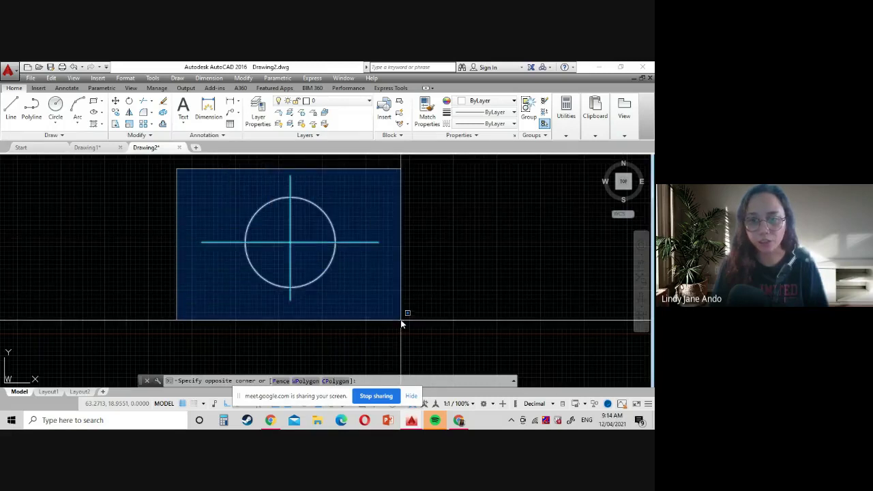
middle_click_drag(401, 326, 401, 358)
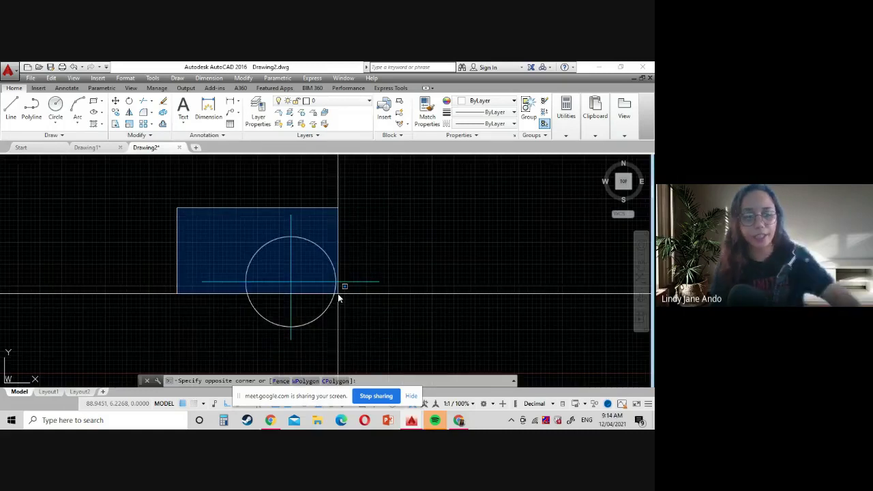
key("Escape")
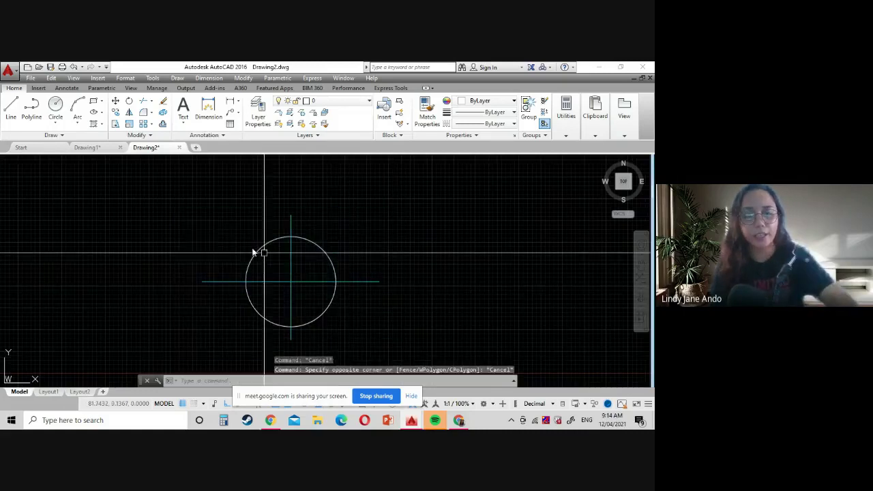
Step: Select the circle and both guidelines with a window selection and clear the selection
left_click(191, 199)
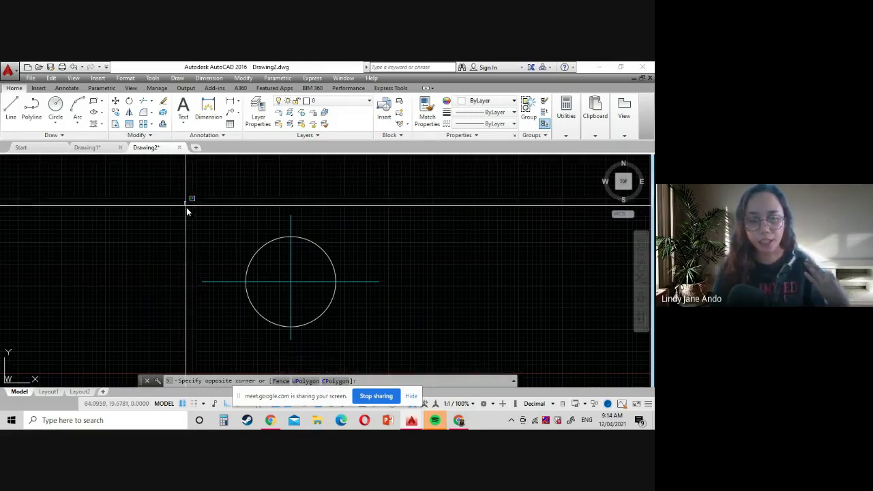
left_click(396, 356)
left_click(394, 355)
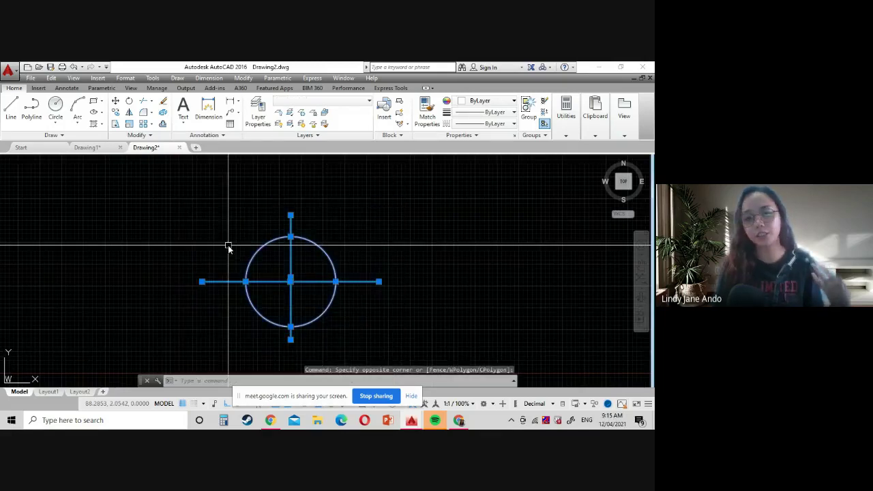
key("Escape")
key("Escape")
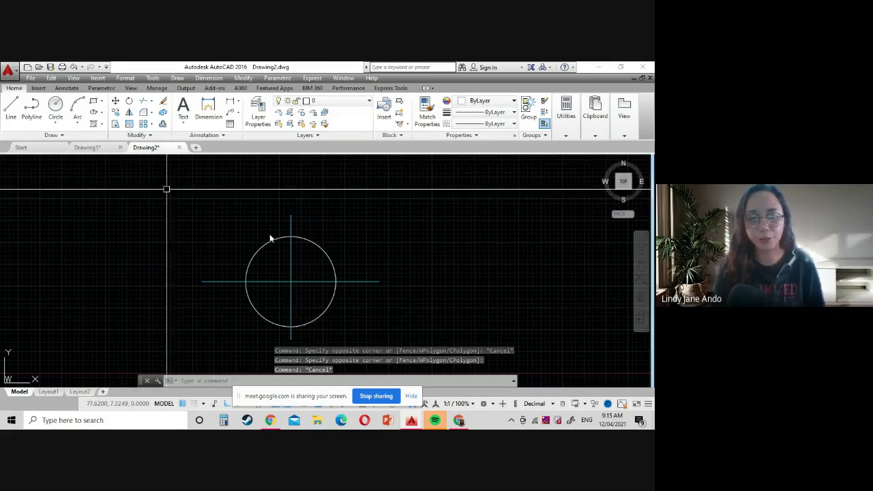
Step: Preview crossing and window selections around the circle and guidelines, cancelling each one
left_click(419, 185)
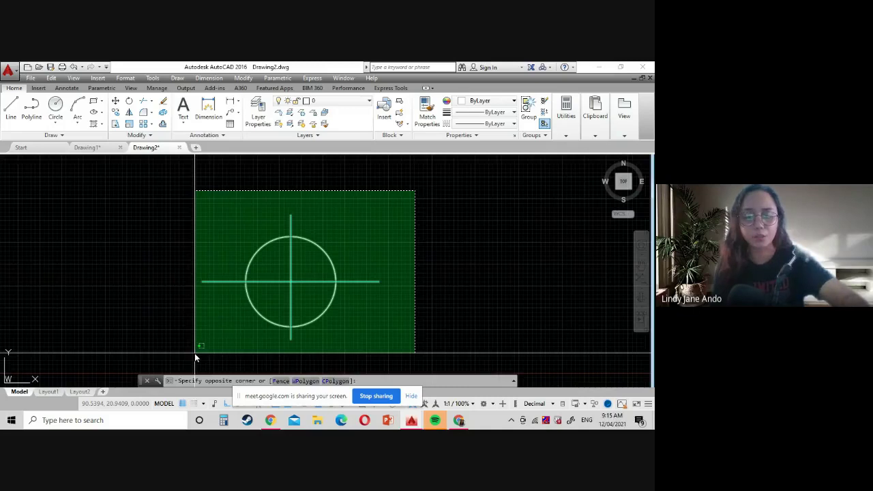
key("Escape")
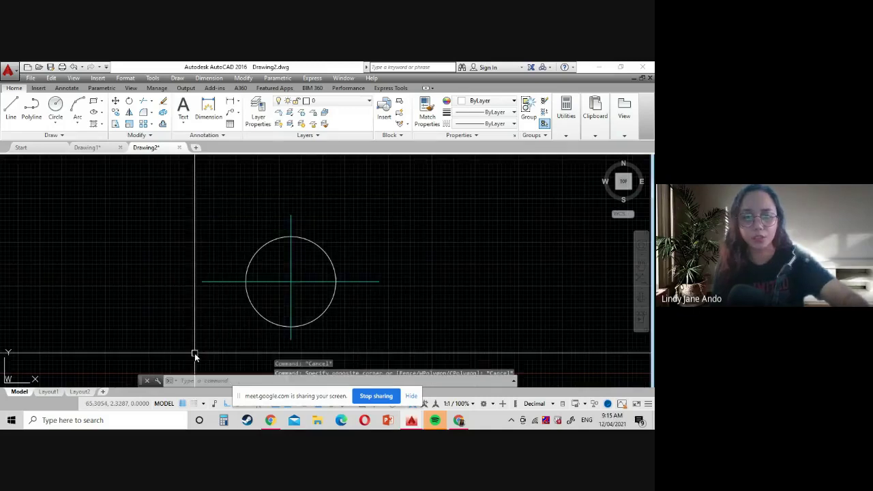
left_click(161, 189)
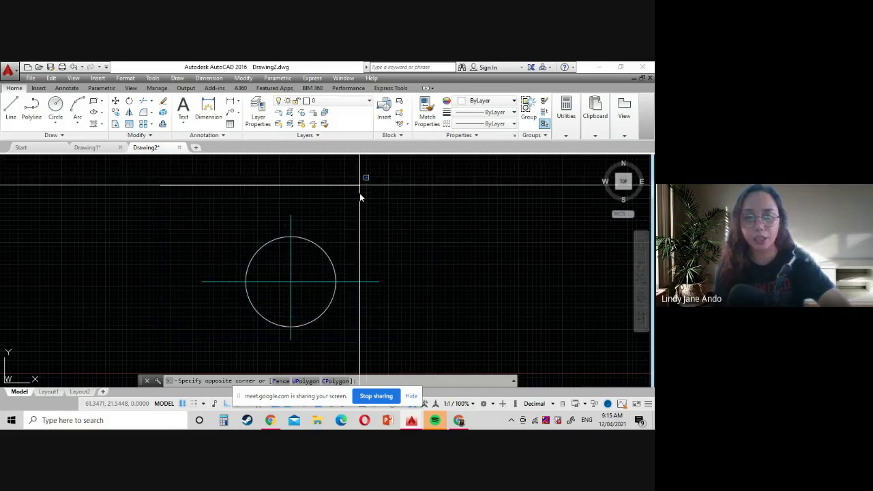
key("Escape")
key("Escape")
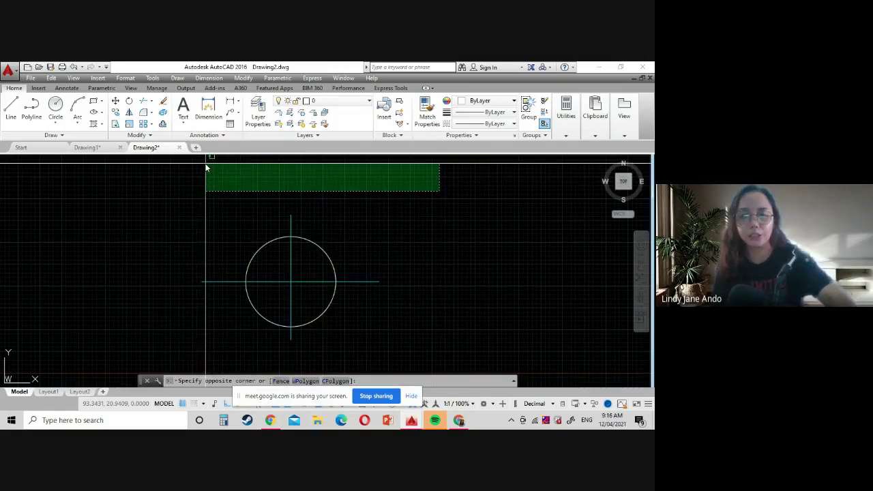
key("Escape")
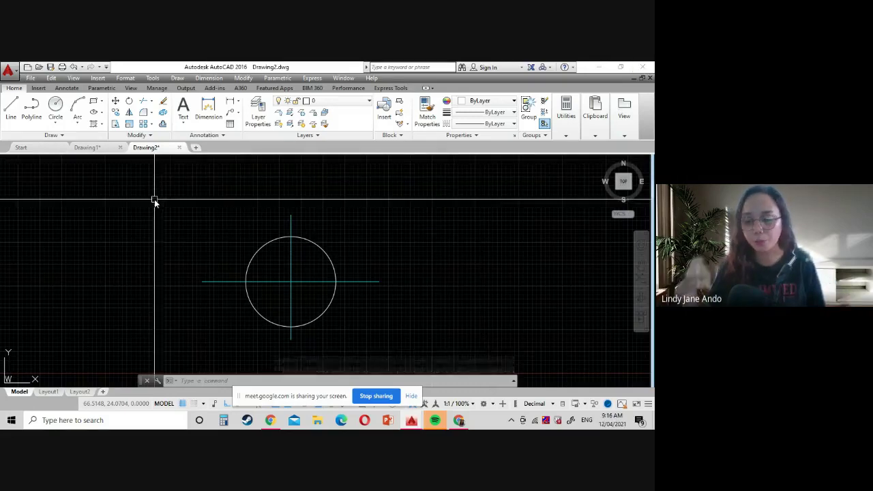
Step: Enclose the whole circle and both guidelines in another window selection and deselect them
left_click(180, 191)
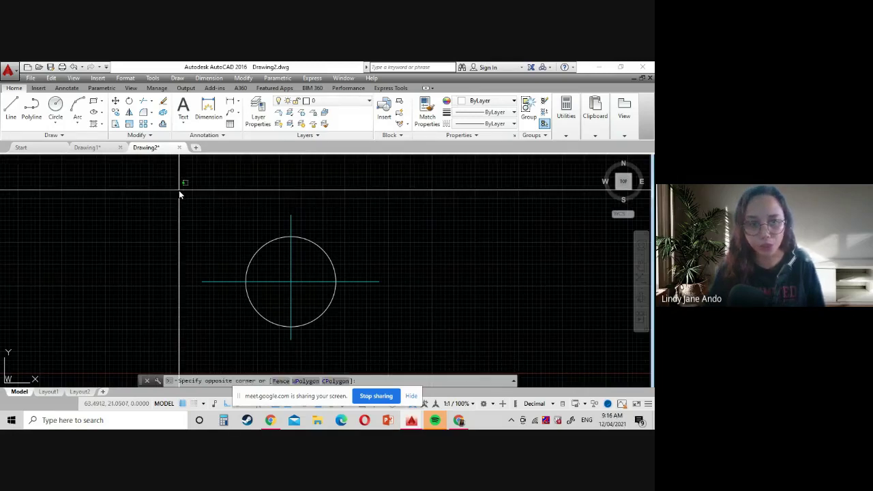
left_click(401, 369)
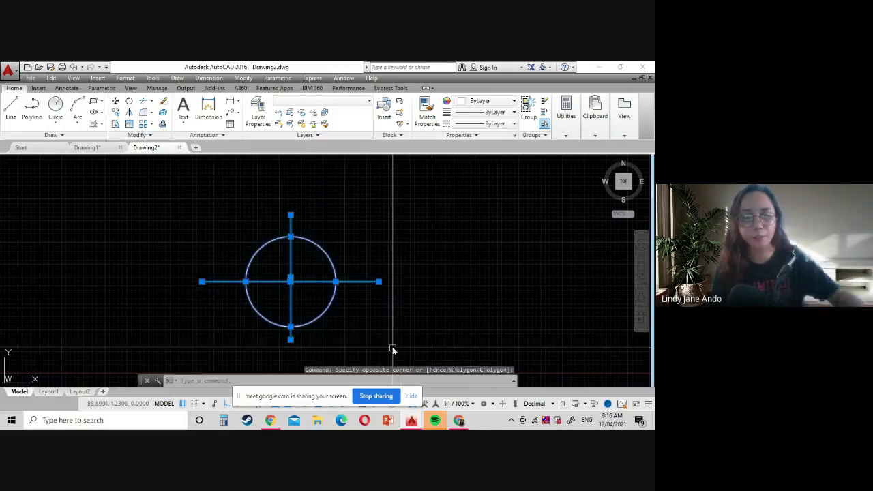
key("Escape")
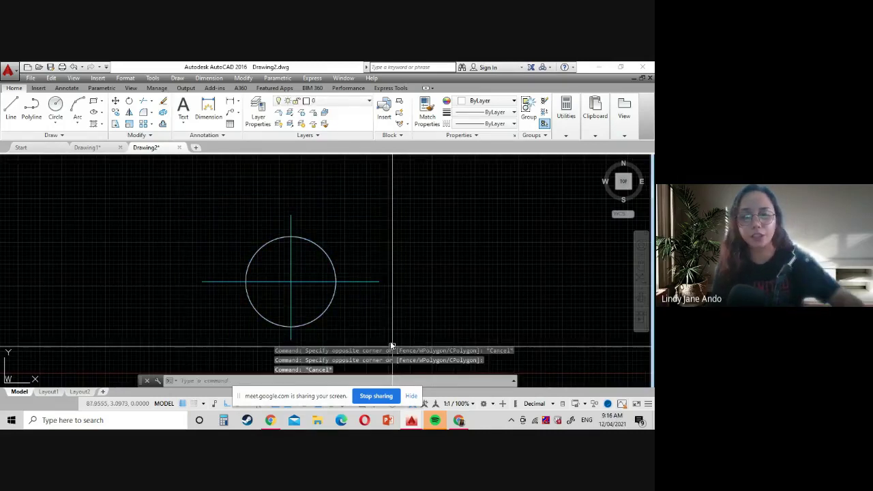
Step: Try window selections that enclose only part of the circle and the guidelines
left_click(190, 194)
left_click(320, 300)
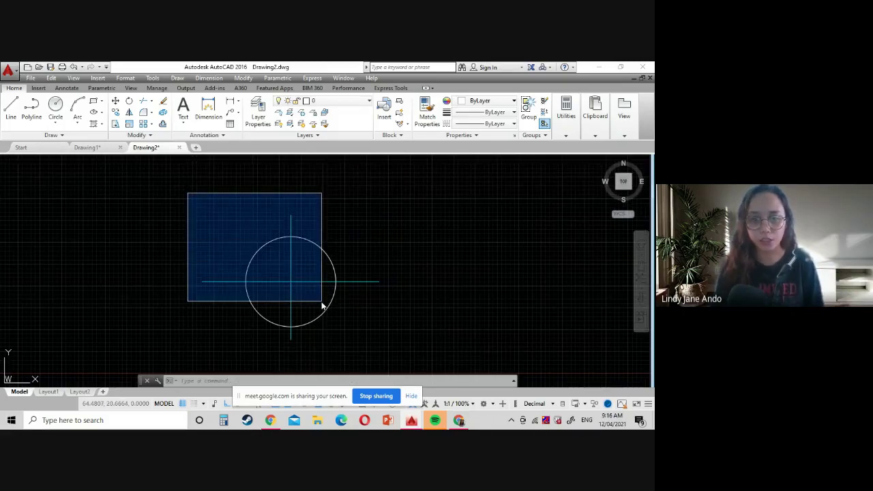
left_click(195, 194)
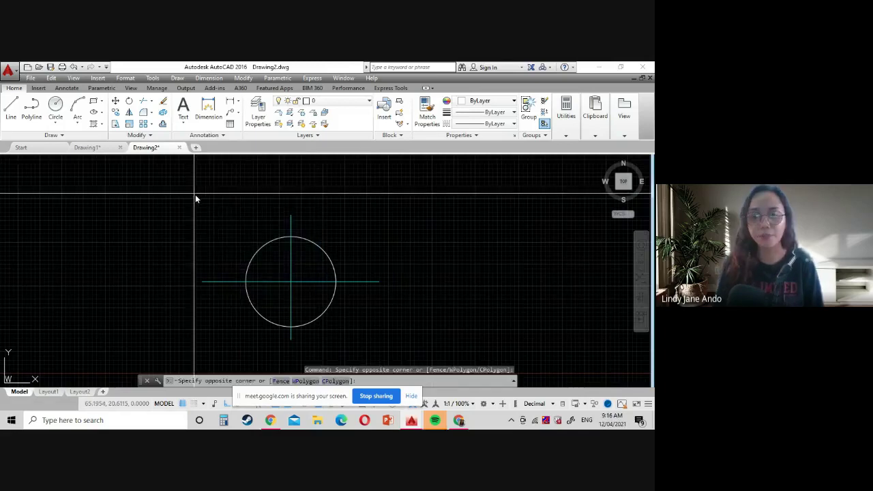
left_click(331, 327)
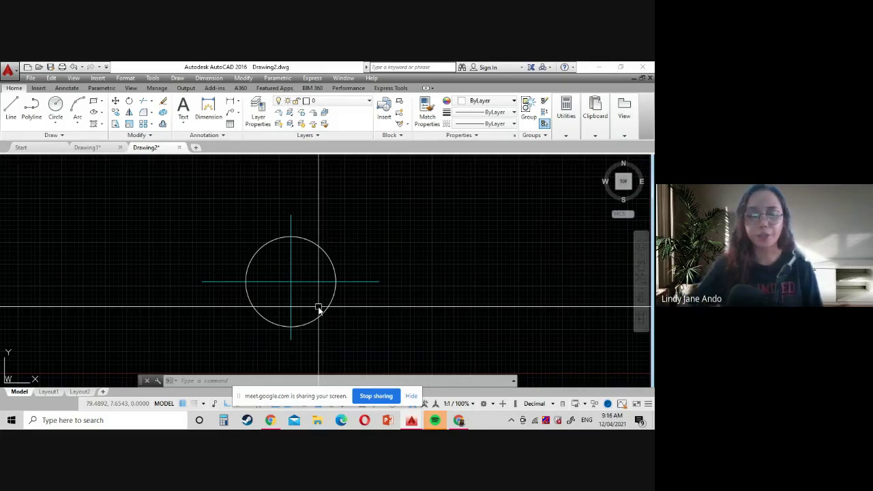
left_click(201, 213)
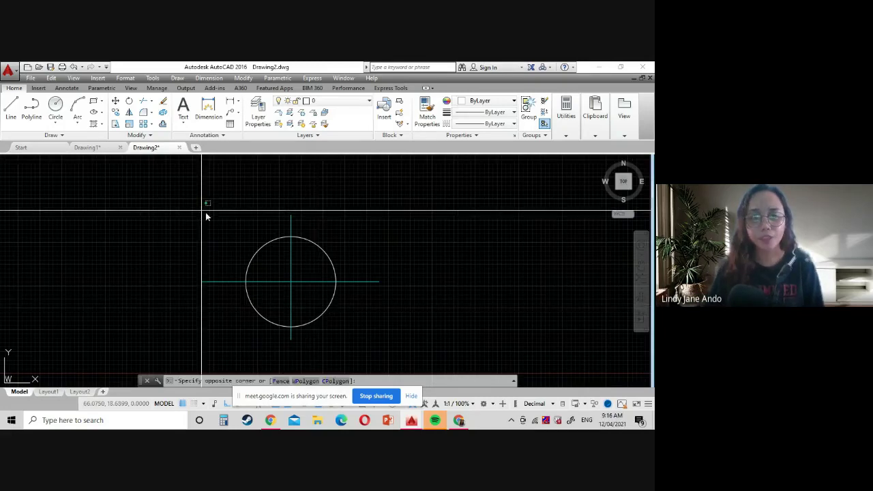
left_click(320, 306)
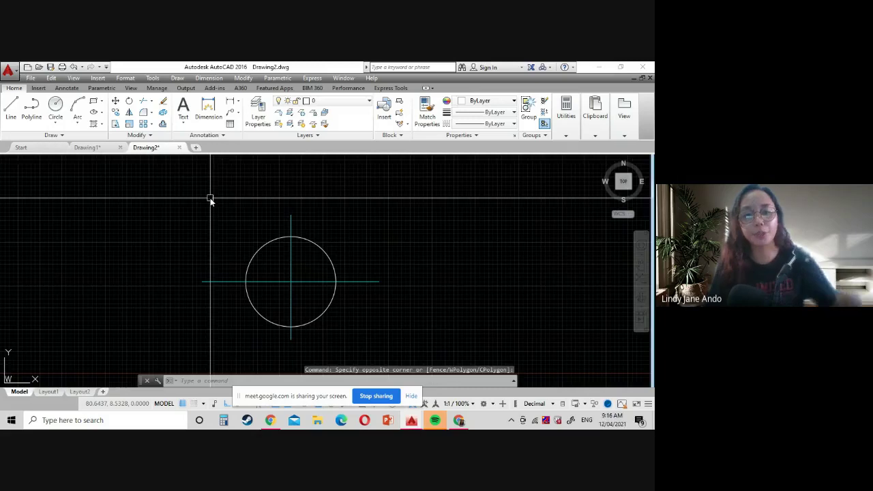
key("Escape")
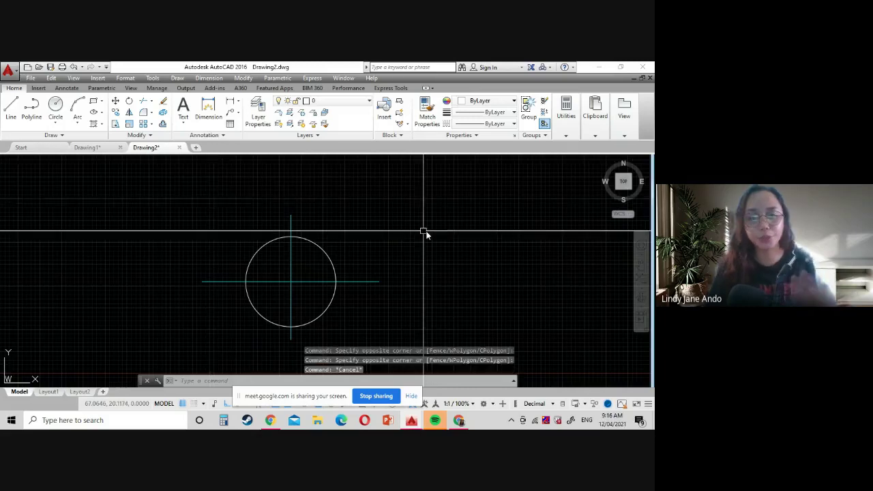
Step: Select the circle and both guidelines with a crossing selection over their upper-right part up to the centre, and clear it
left_click(398, 198)
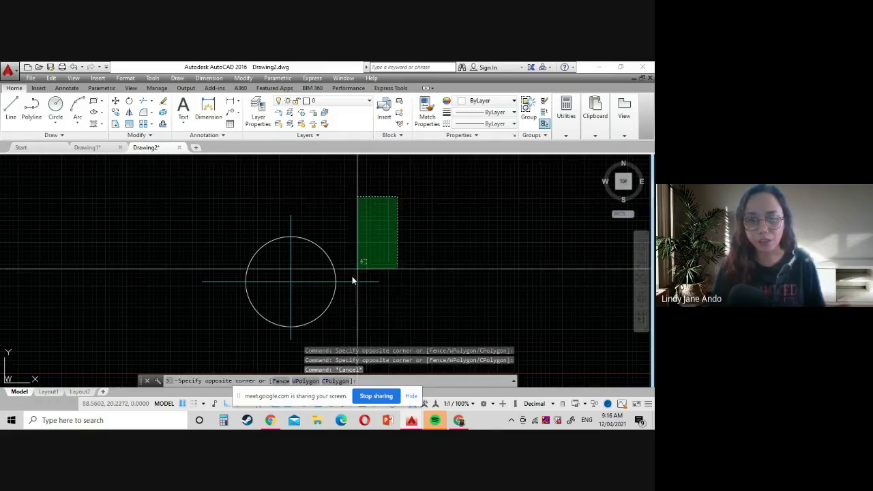
left_click(283, 287)
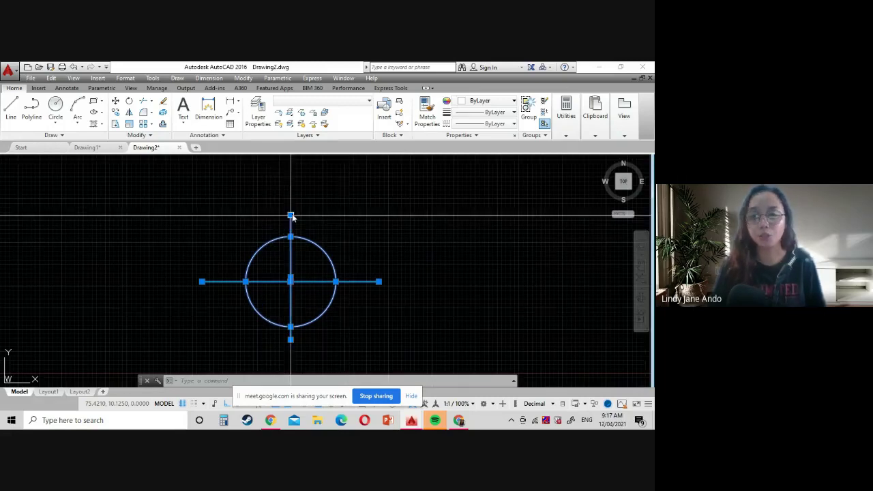
mouse_move(291, 216)
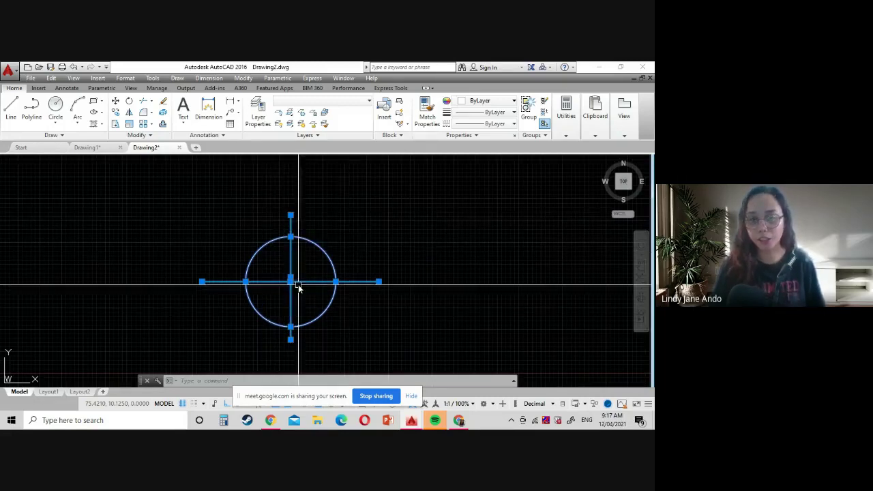
key("Escape")
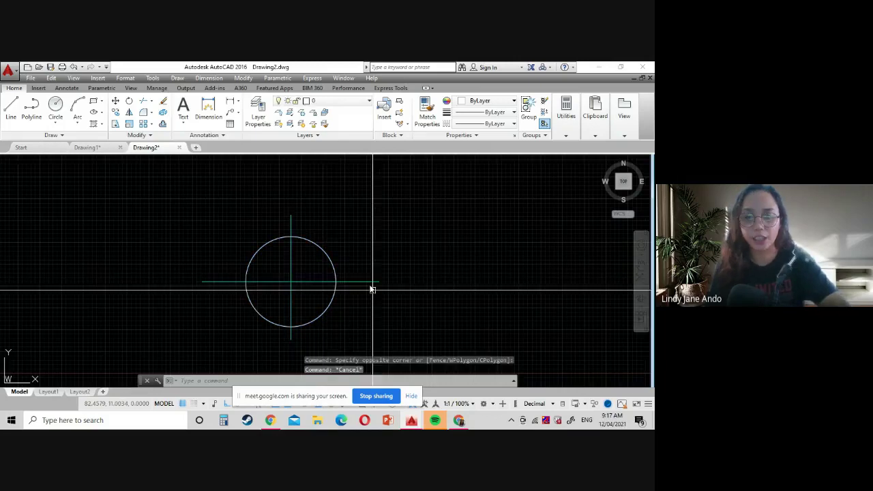
Step: Select the horizontal guideline on its own twice, clearing the selection each time
left_click(366, 281)
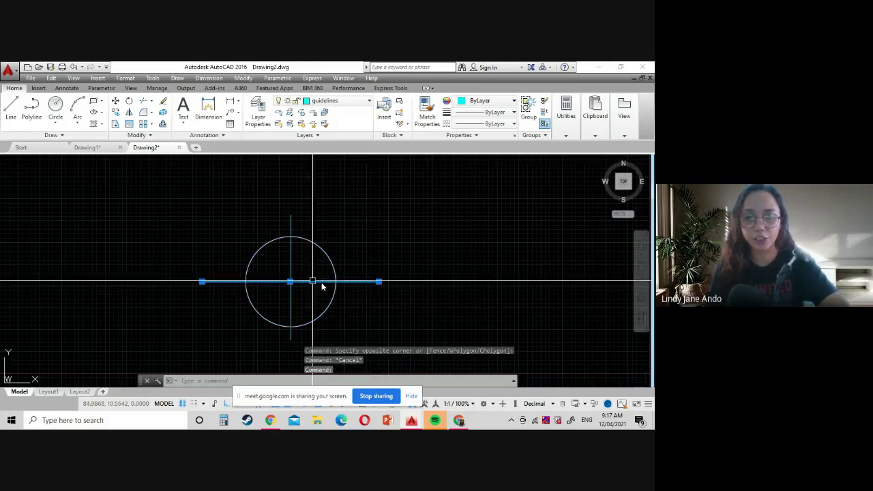
key("Escape")
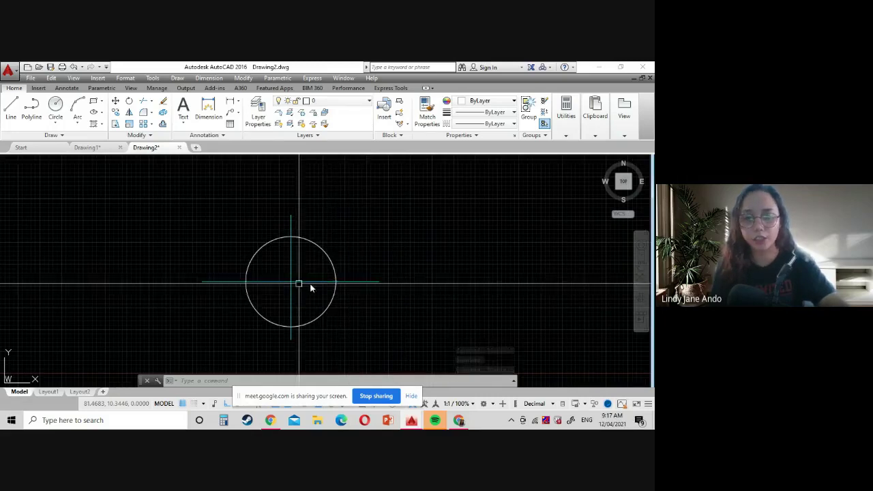
left_click(349, 282)
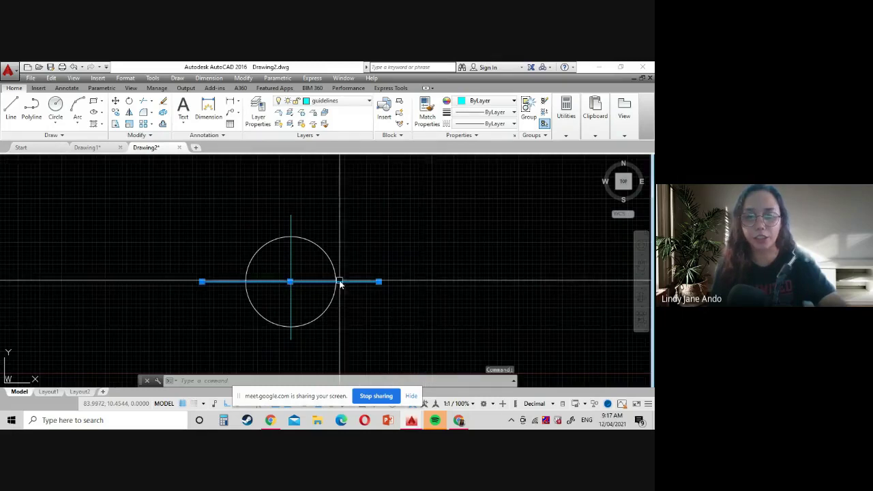
key("Escape")
key("Escape")
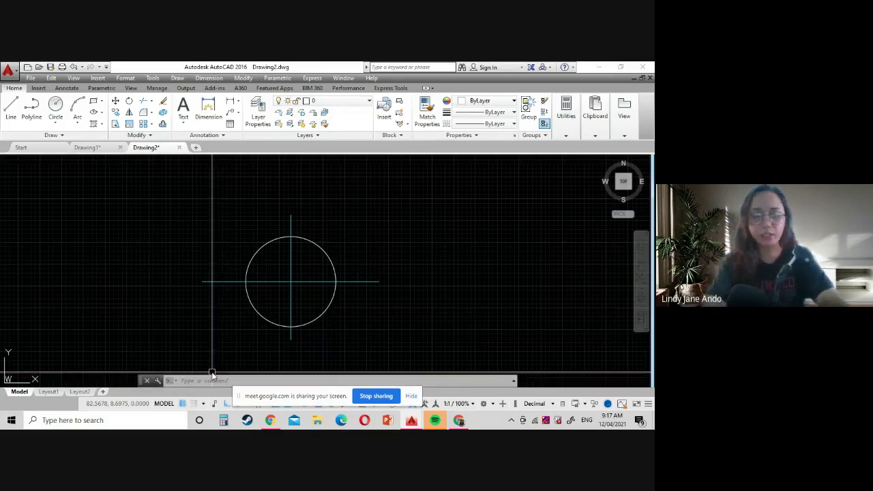
Step: Try to start a window-polygon selection by entering WP as a standalone command, cancelling the selection windows opened near the circle
type("wp")
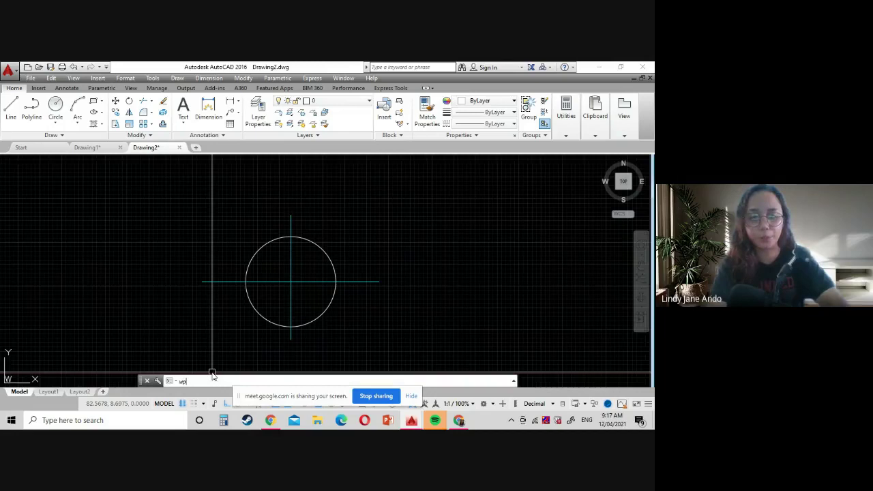
key("Escape")
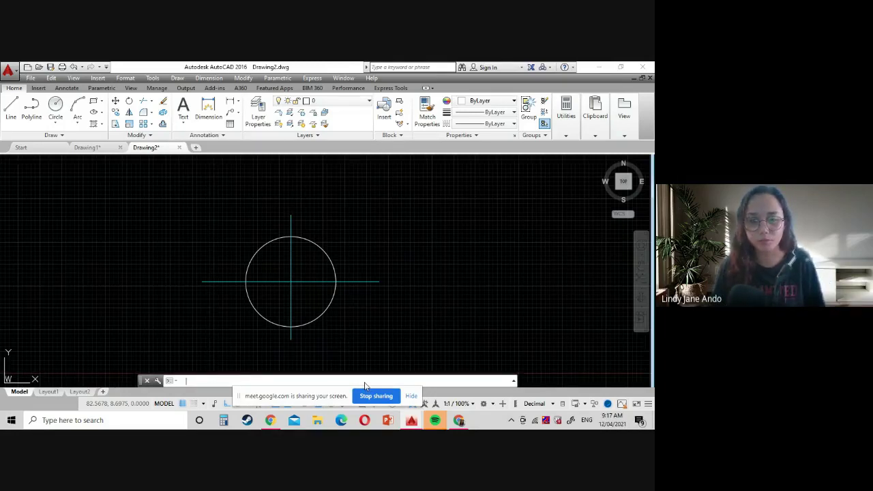
left_click(364, 216)
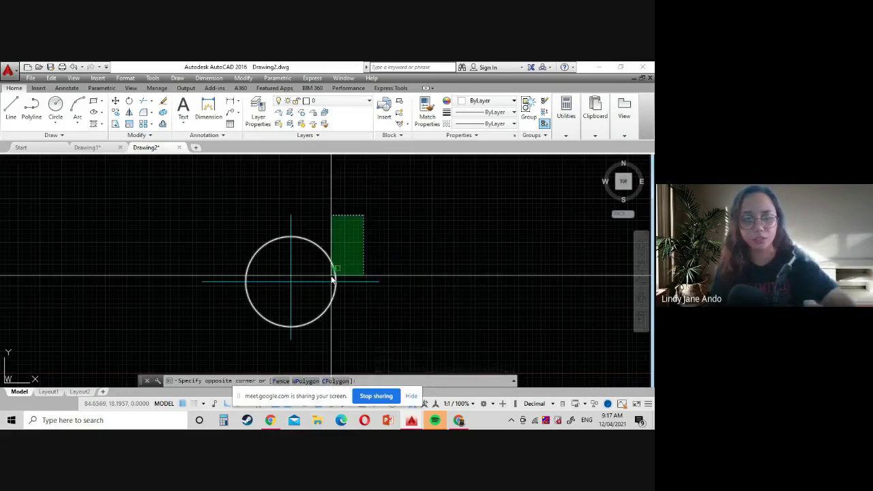
key("Escape")
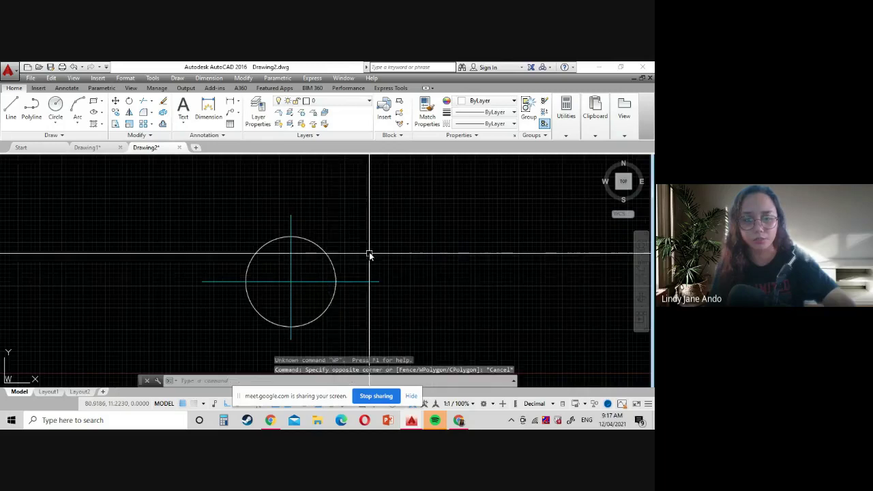
left_click(335, 202)
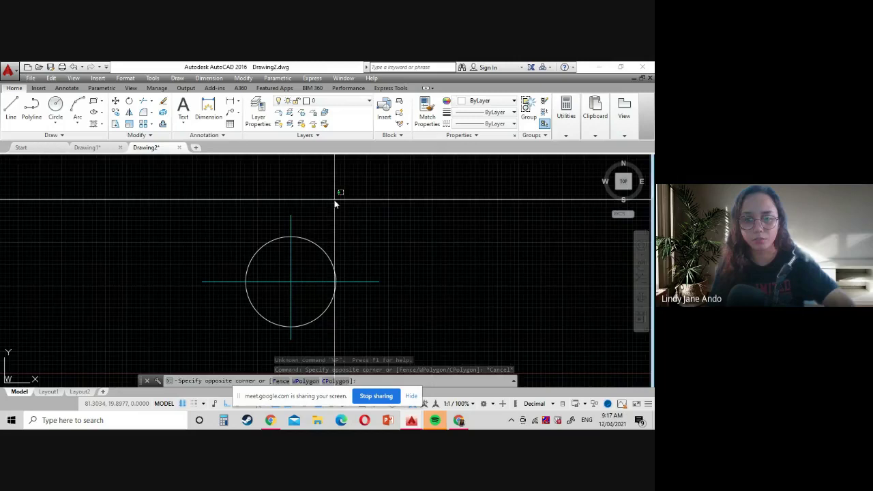
key("Escape")
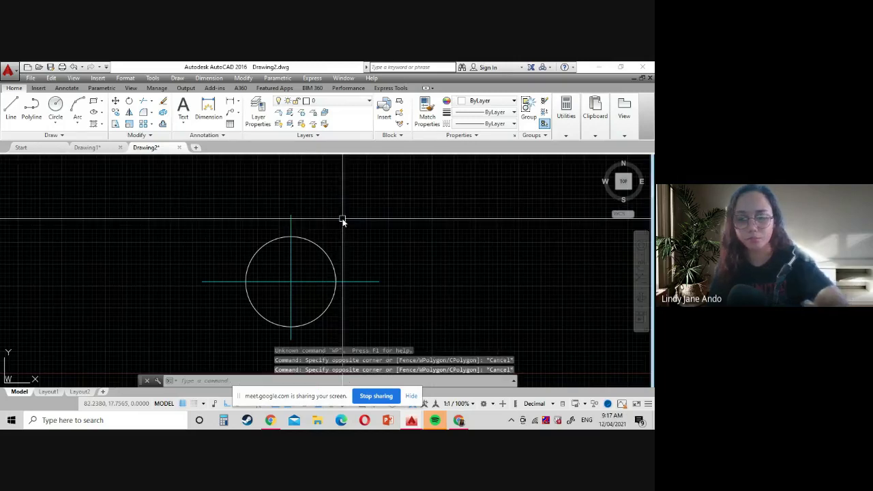
type("wp")
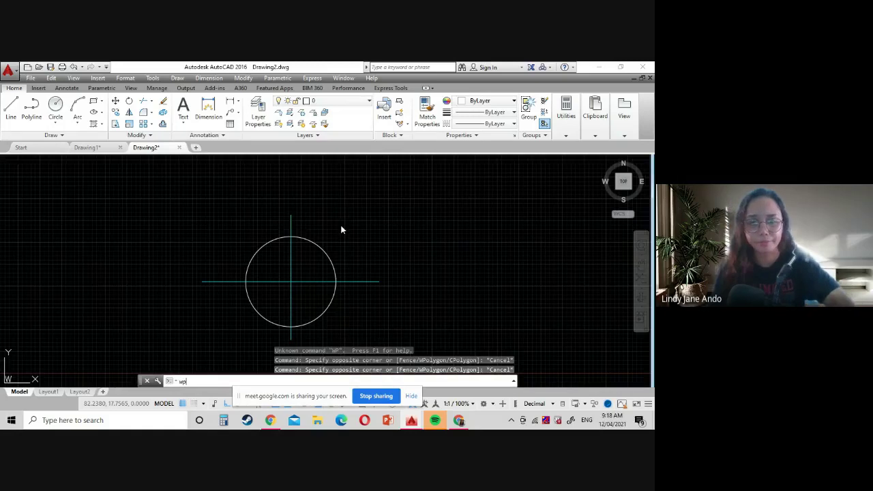
key("Return")
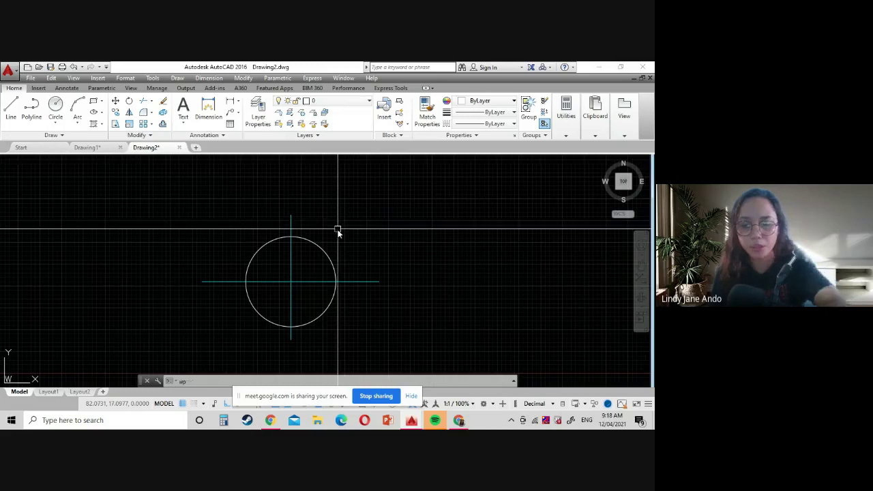
type("wp")
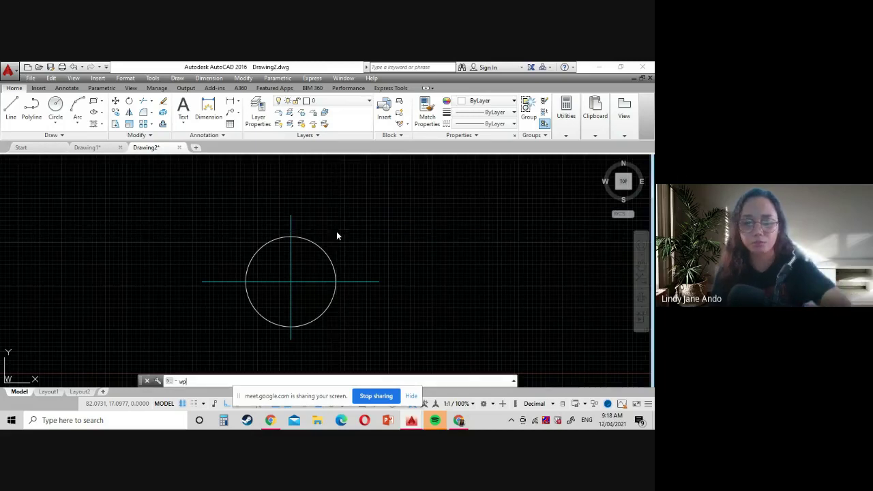
key("Escape")
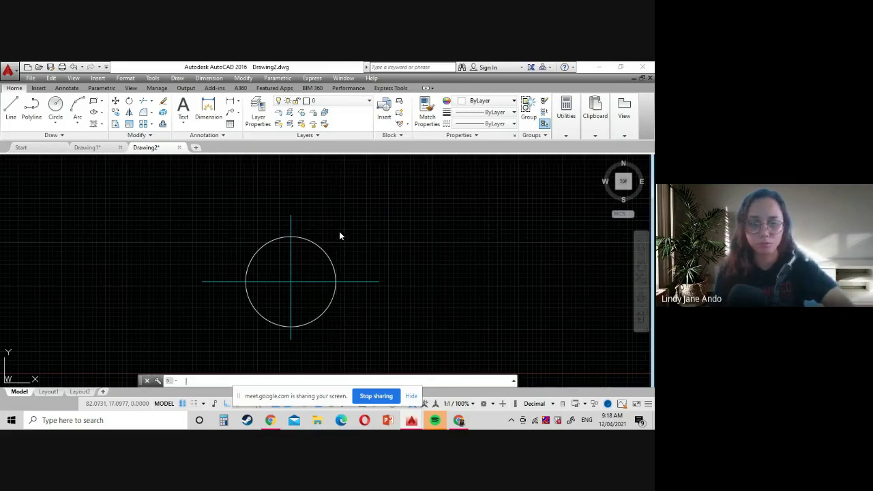
key("Return")
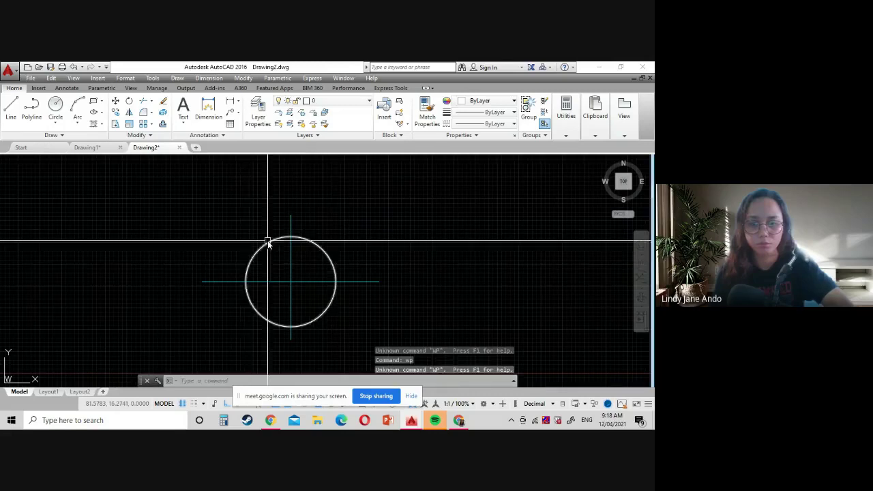
Step: Outline the circle and horizontal guideline with a five-point window polygon using the WPolygon (WP) selection option, and cancel it
left_click(236, 239)
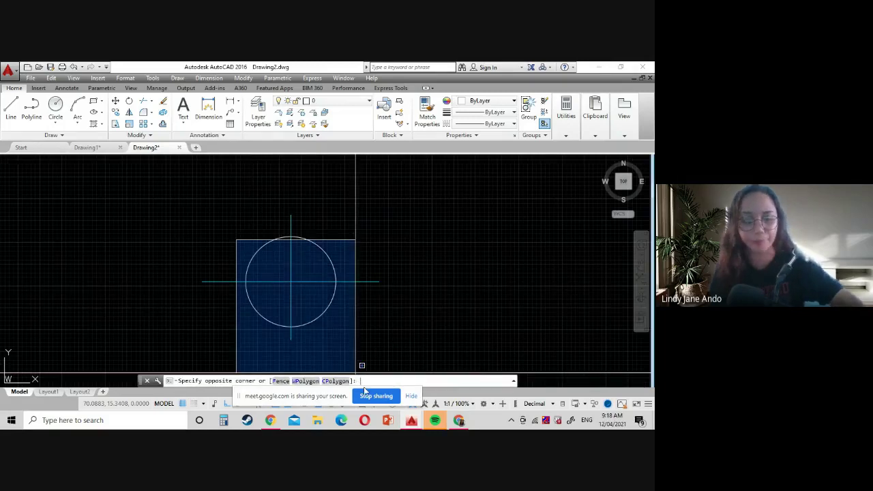
type("wp")
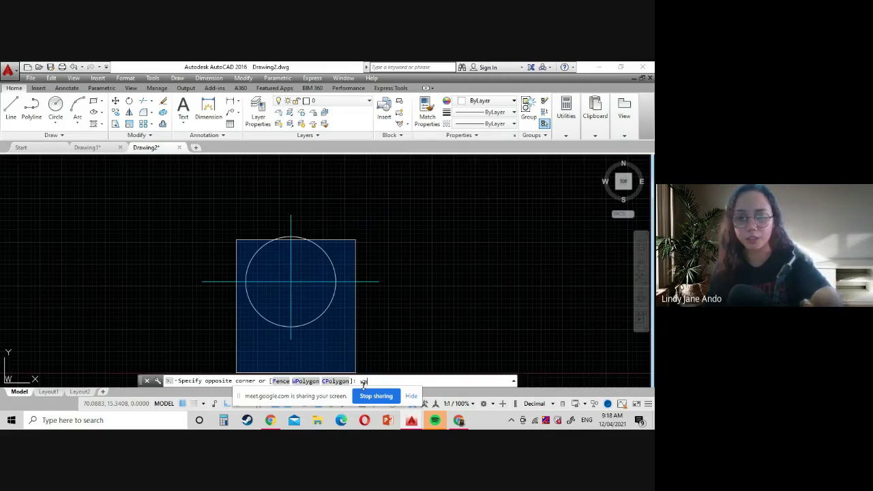
key("Return")
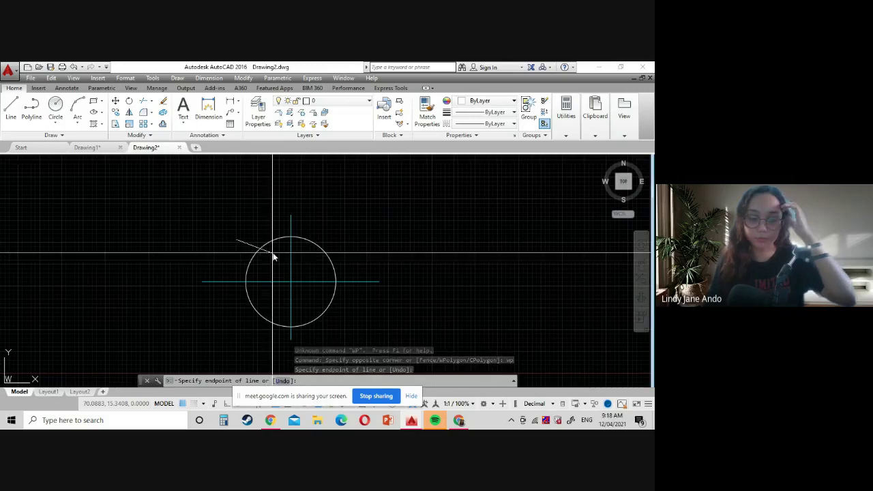
left_click(370, 216)
key("Return")
left_click(369, 216)
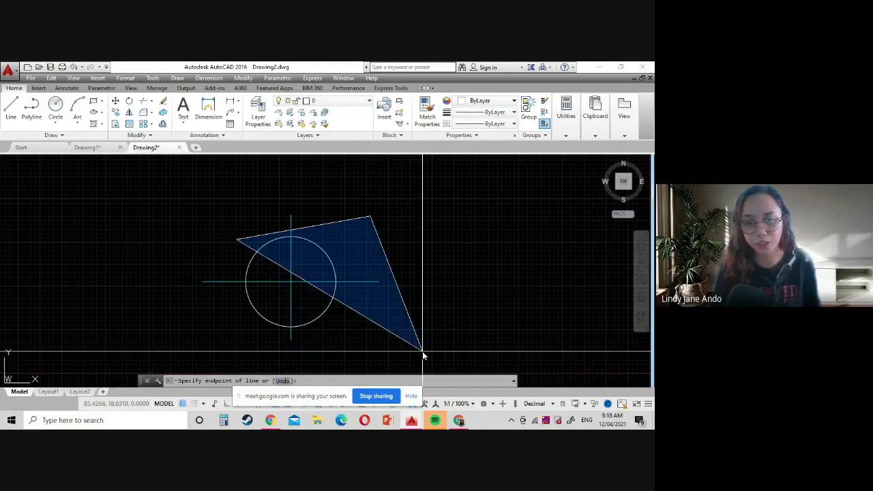
left_click(422, 352)
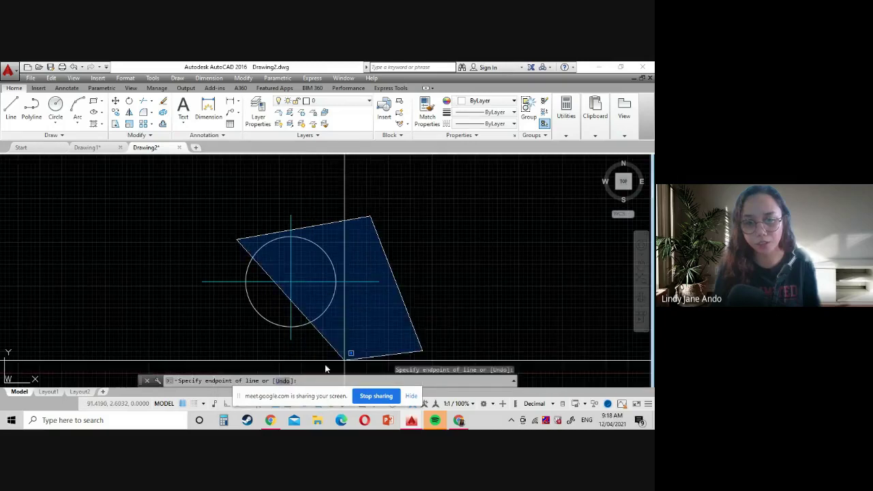
left_click(258, 365)
left_click(163, 280)
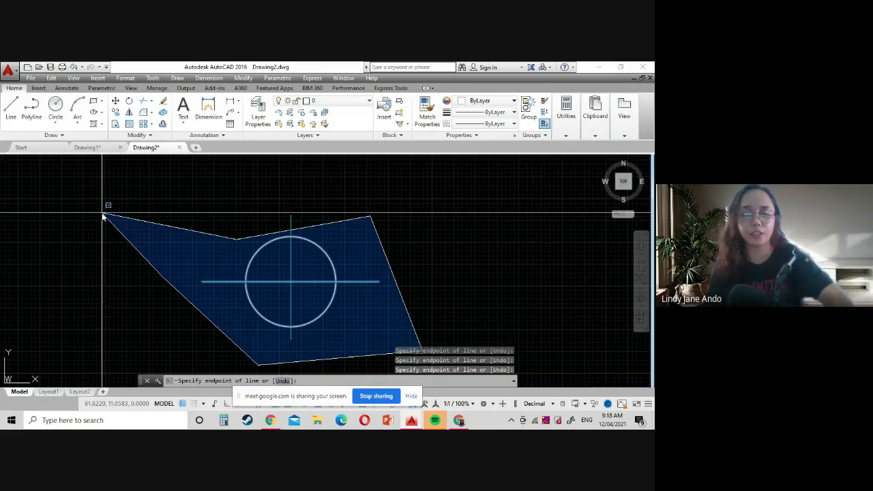
key("Escape")
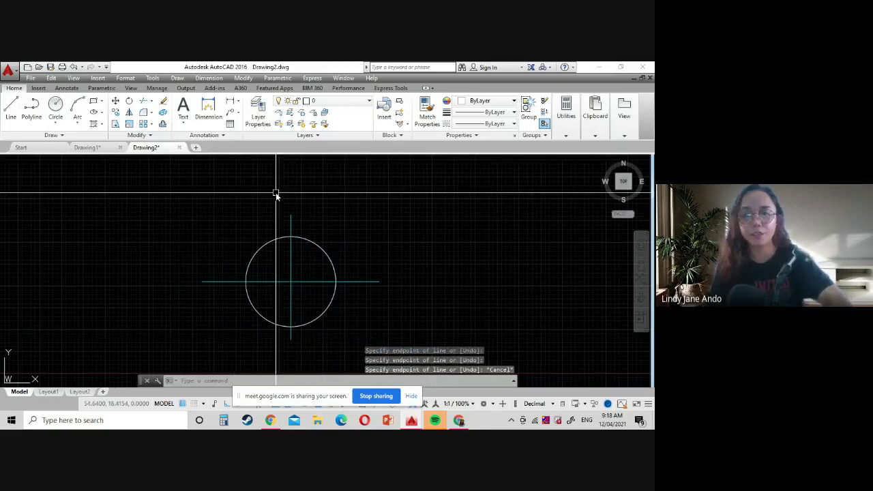
Step: Select the circle on its own and clear it, and stretch and cancel a selection window around the circle and both guidelines
left_click(318, 247)
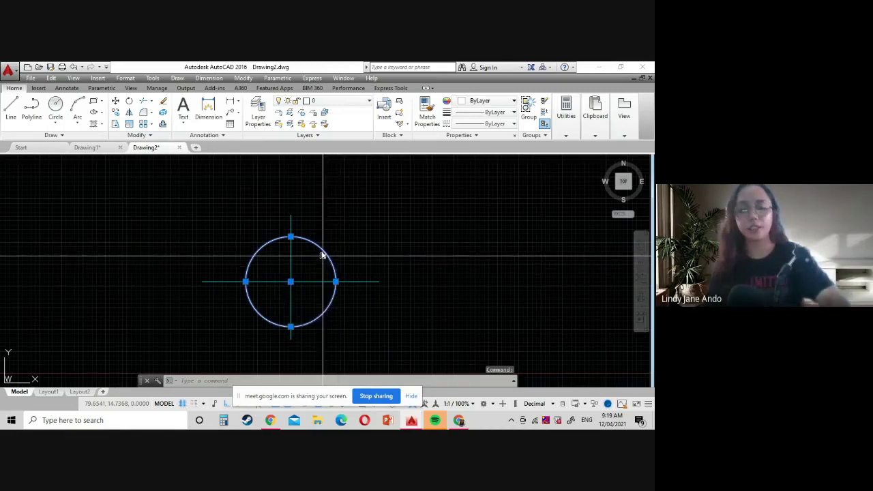
key("Escape")
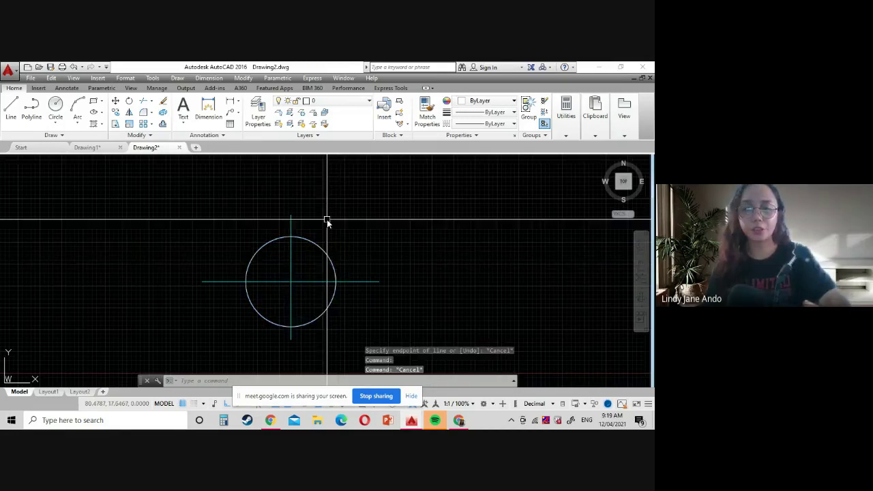
left_click(157, 185)
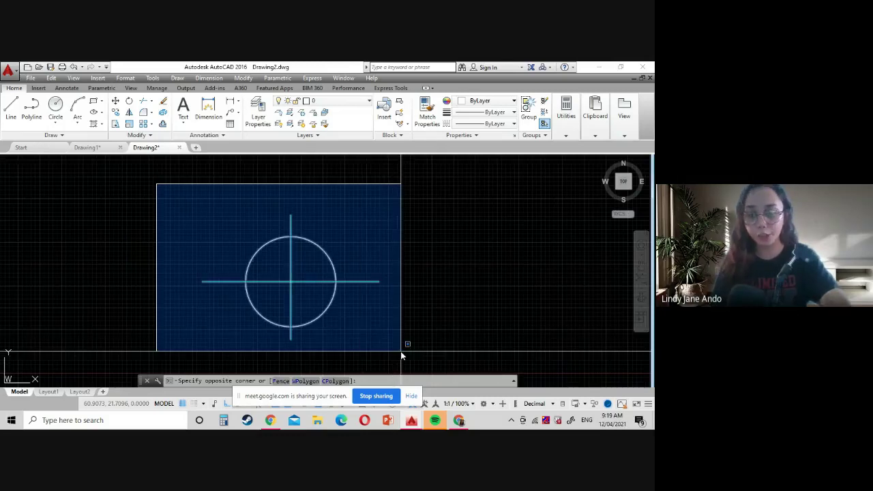
key("Escape")
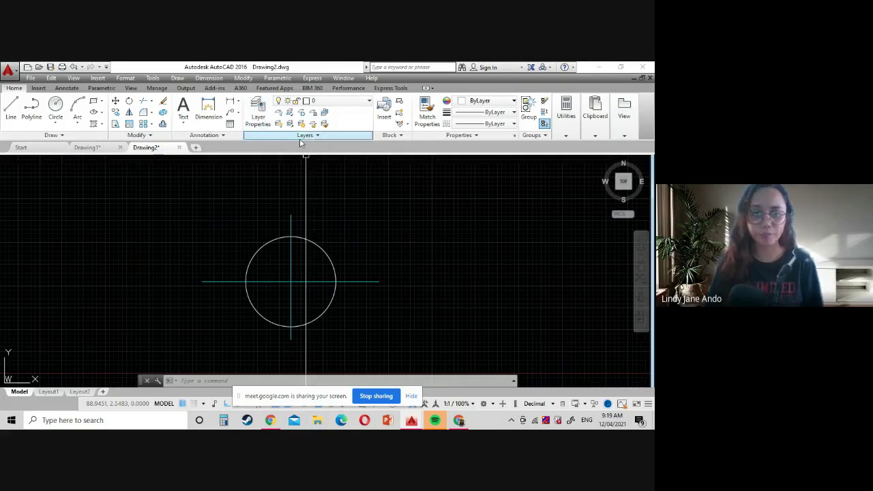
Step: Create a new layer in the Layer Properties Manager based on the guidelines layer
left_click(263, 120)
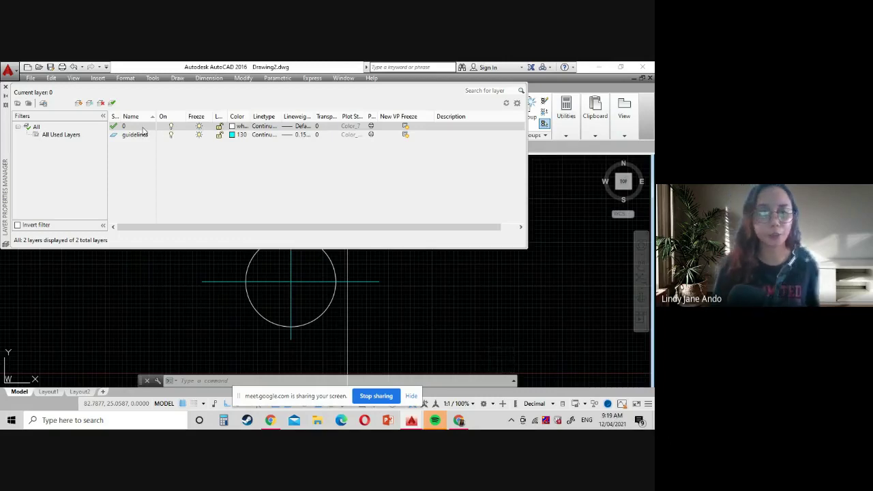
left_click(143, 127)
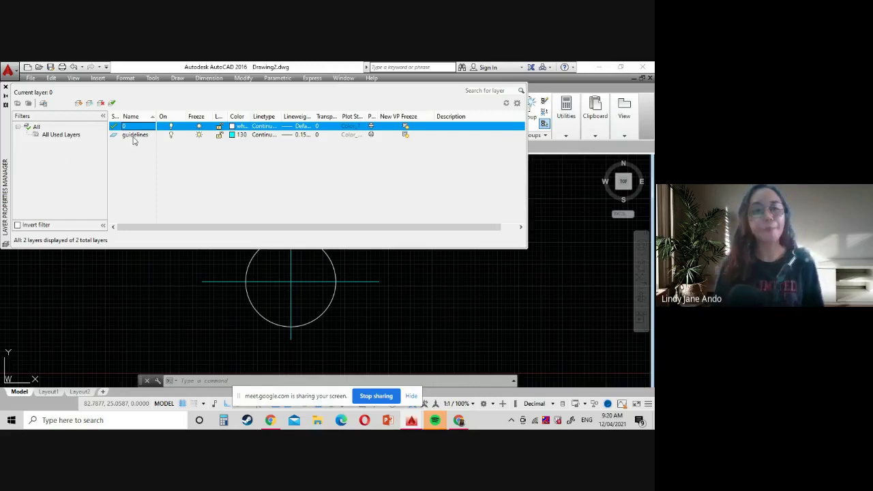
left_click(134, 136)
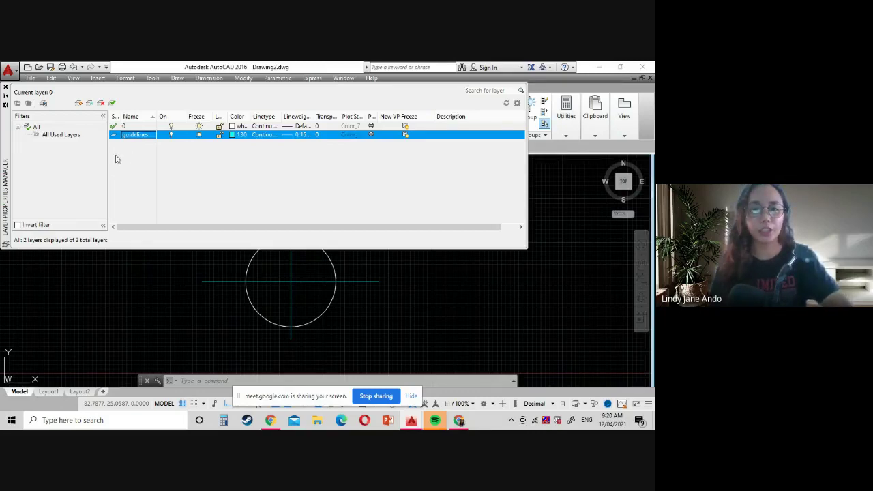
right_click(123, 153)
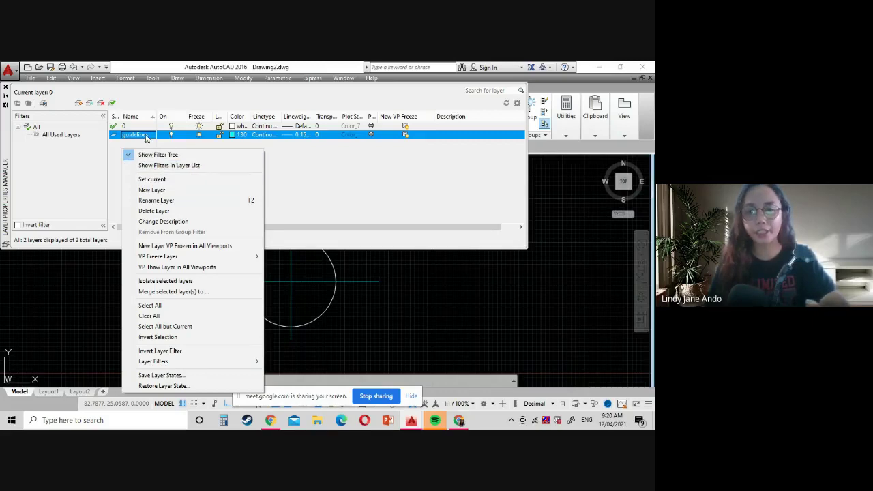
left_click(166, 191)
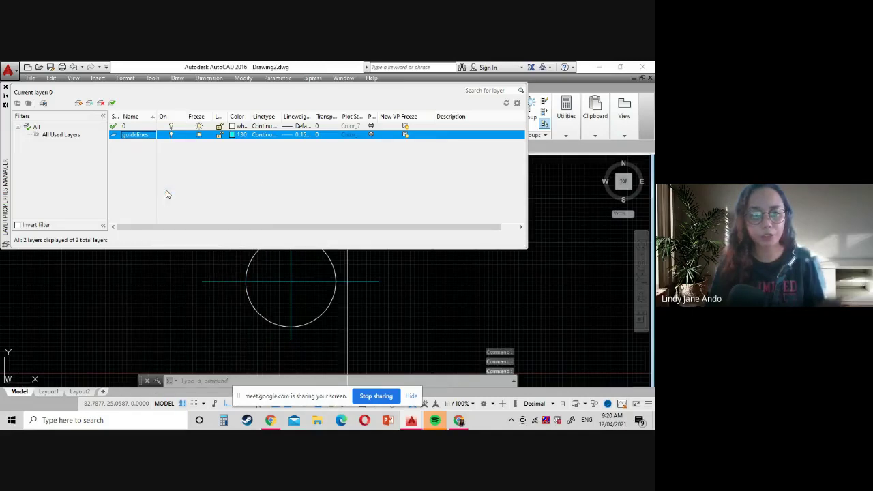
key("Return")
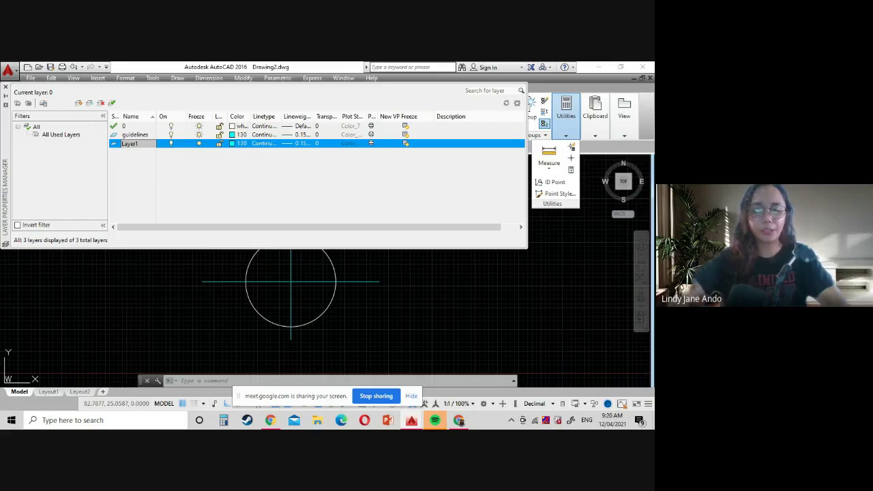
Step: Rename the new layer to dimension lines
type("dim")
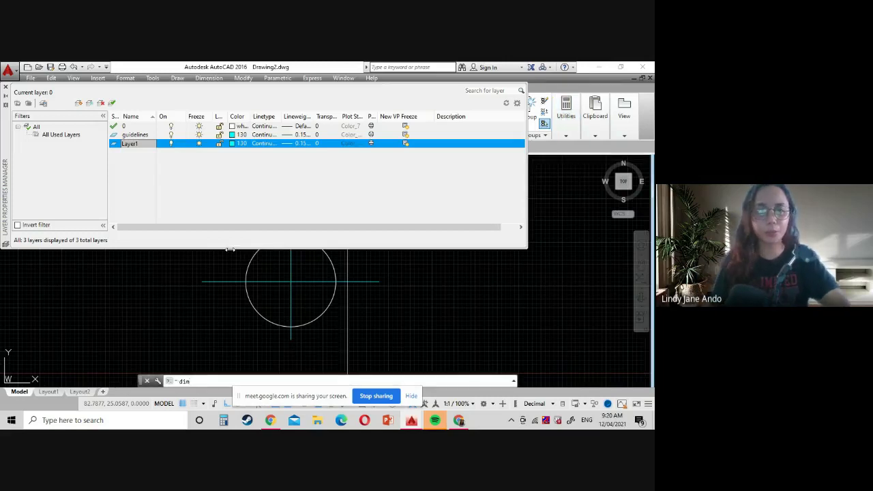
left_click(128, 144)
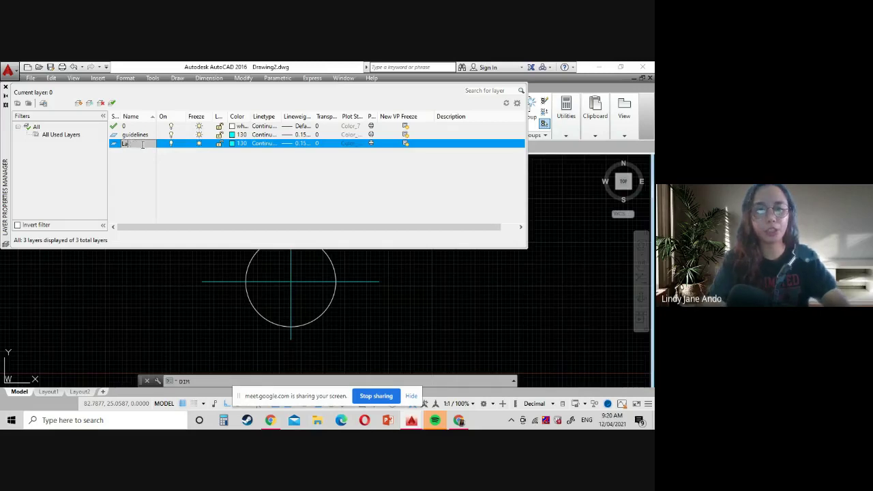
type("dimen")
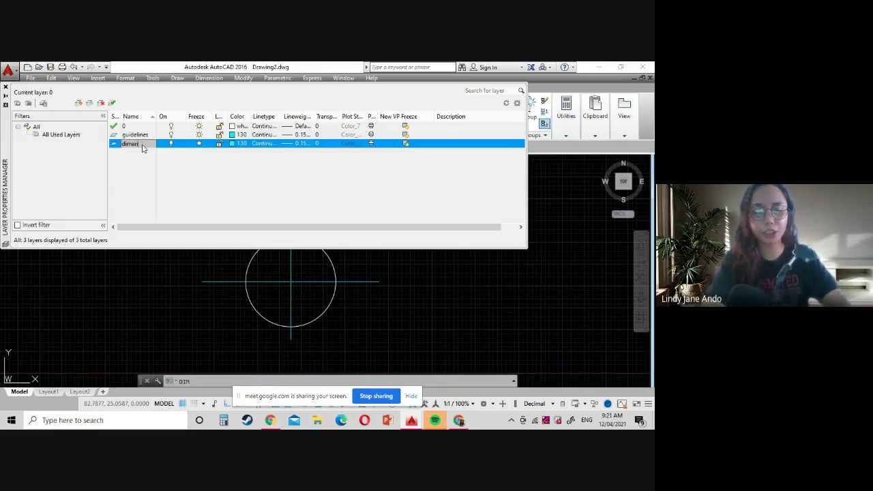
type("sion lines")
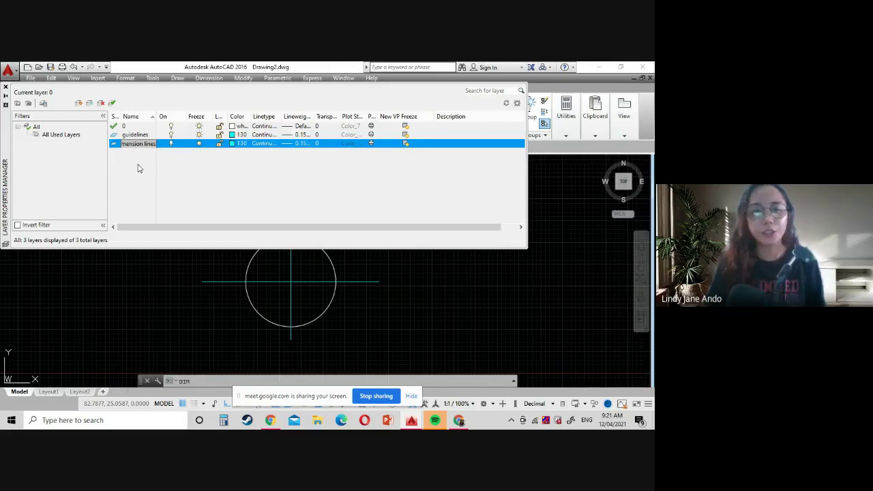
key("Return")
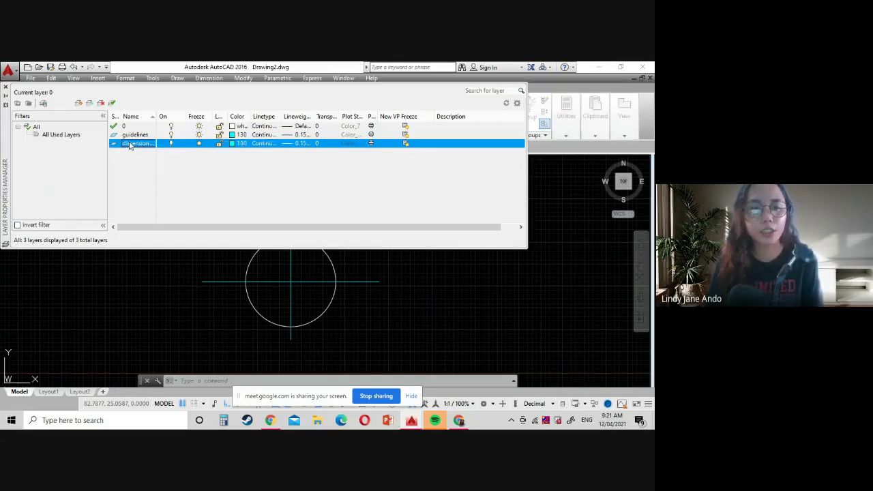
key("Return")
type("ren")
key("Return")
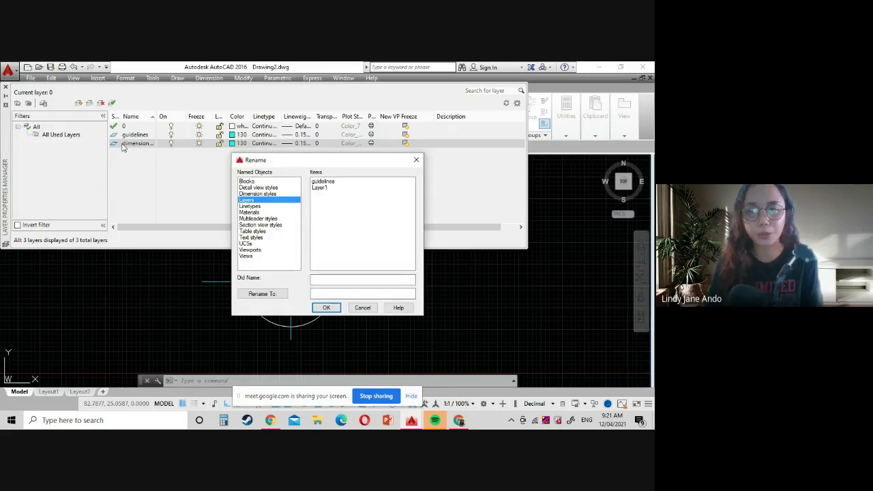
left_click(416, 159)
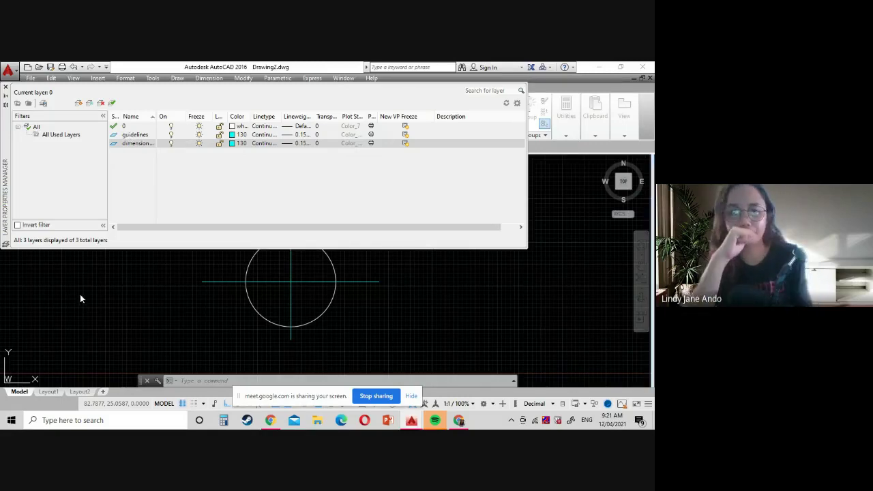
type("ren")
key("Return")
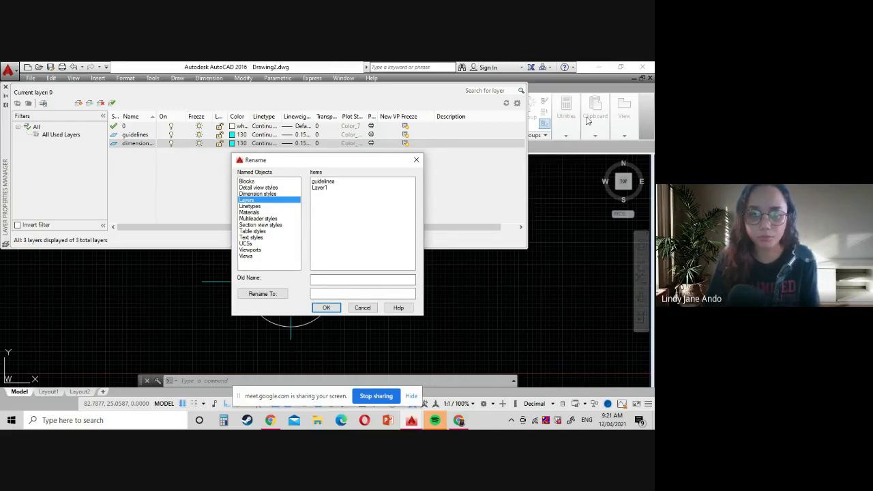
left_click(416, 160)
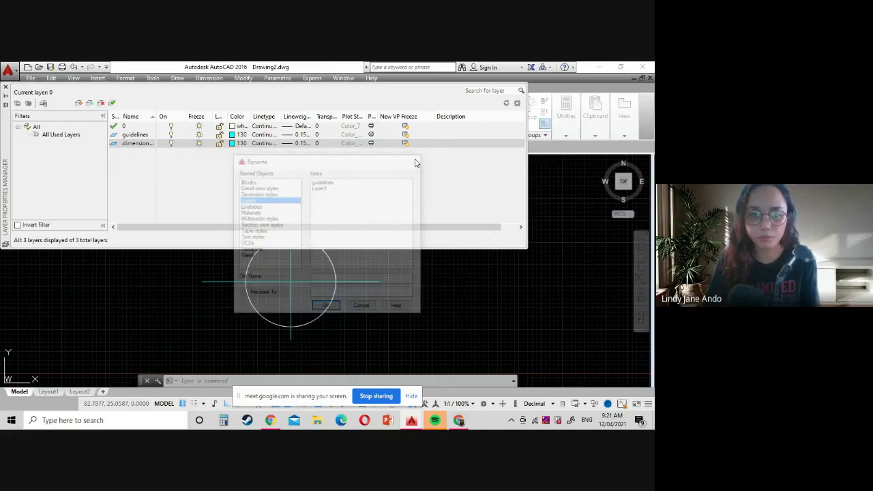
Step: Delete the dimension lines layer from the layer list
left_click(128, 127)
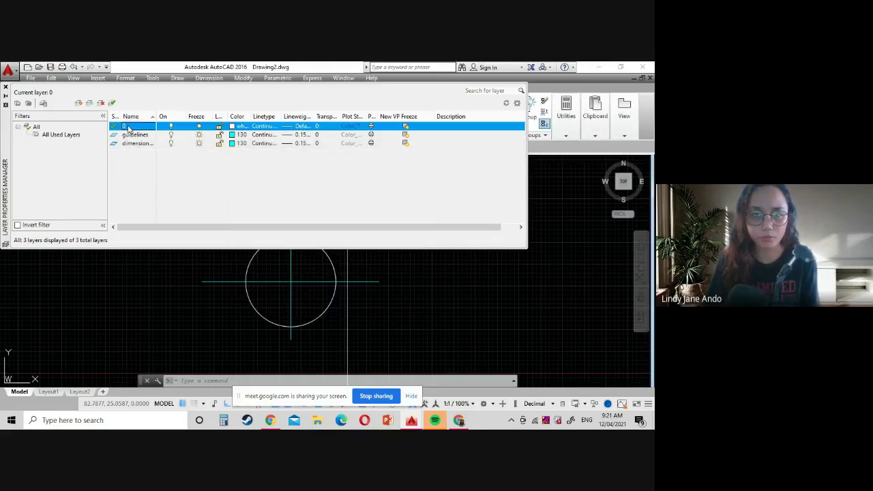
right_click(128, 169)
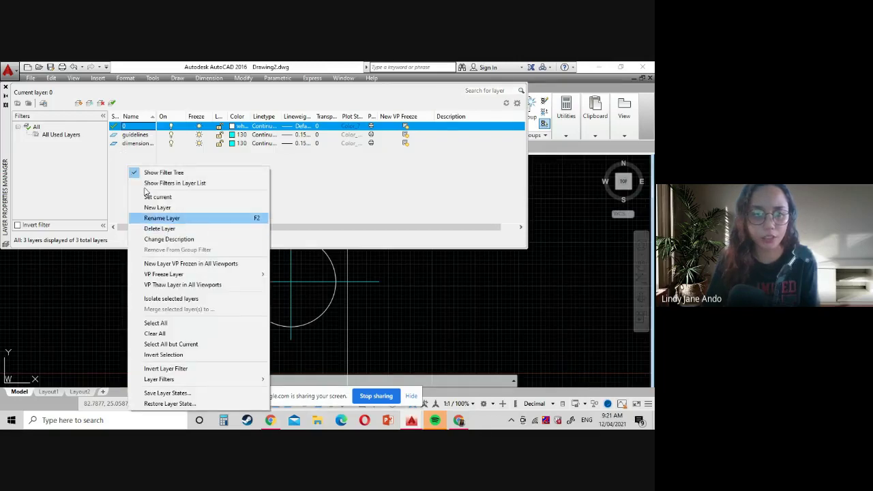
left_click(123, 145)
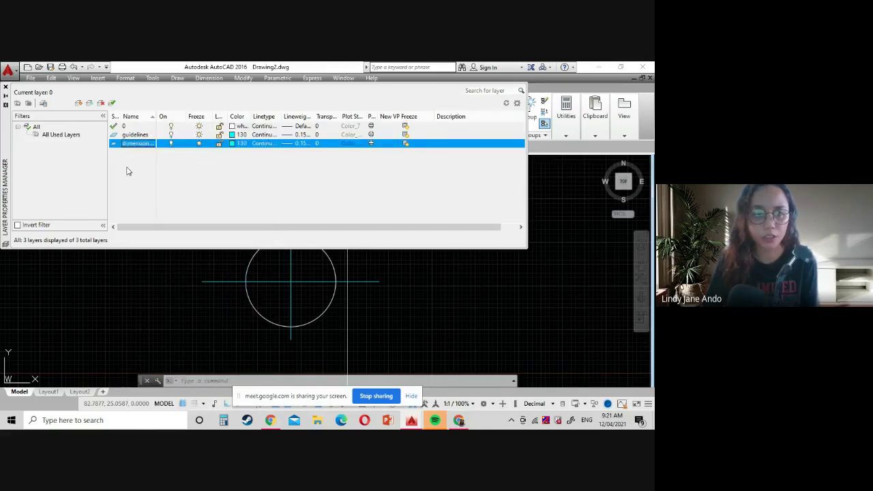
right_click(128, 170)
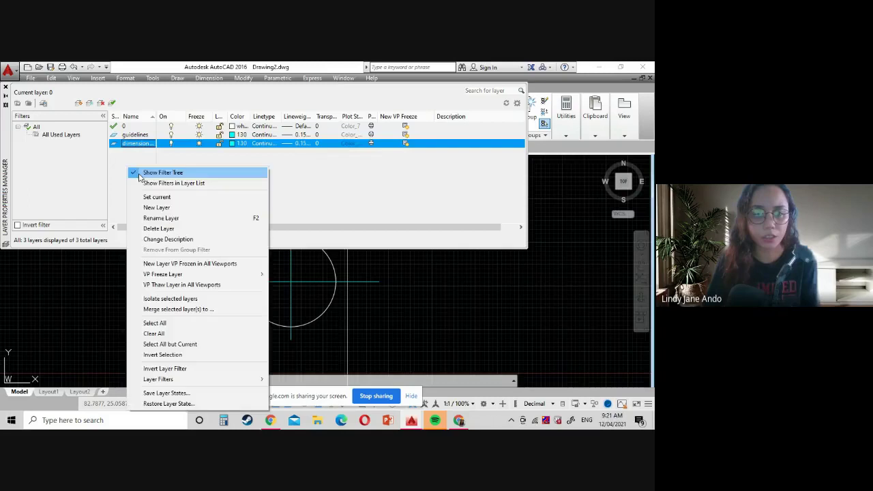
left_click(192, 229)
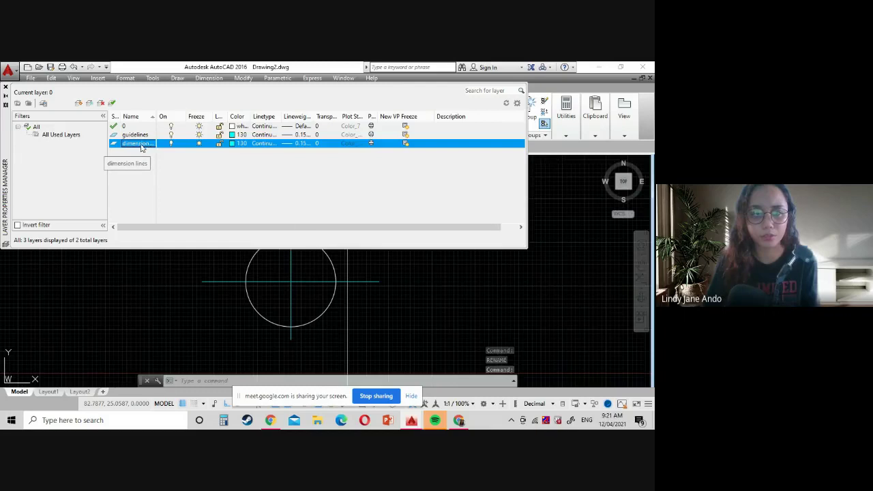
Step: Retry deleting the dimension lines entry from the layer list, selecting the other layers between attempts
right_click(142, 145)
left_click(197, 206)
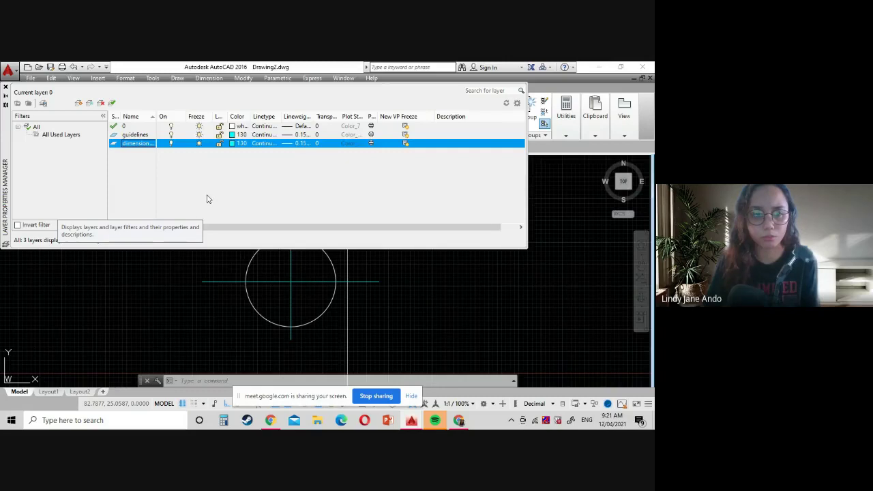
left_click(136, 135)
left_click(136, 126)
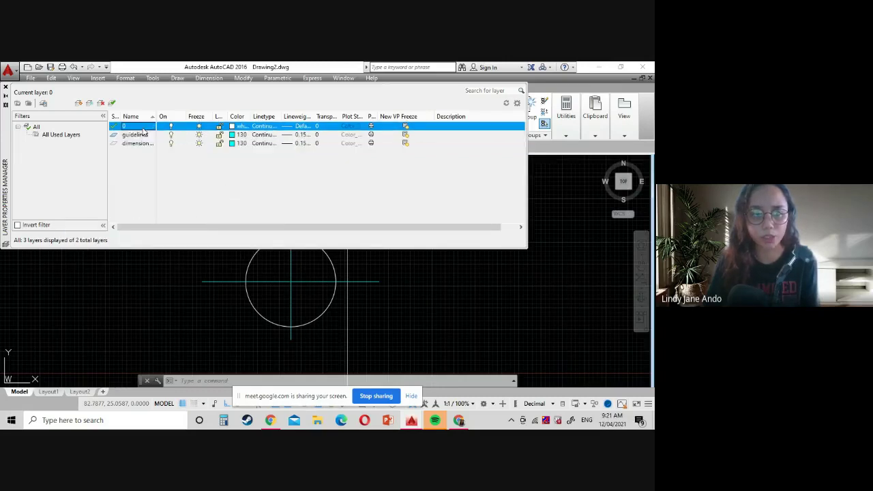
left_click(136, 134)
left_click(145, 145)
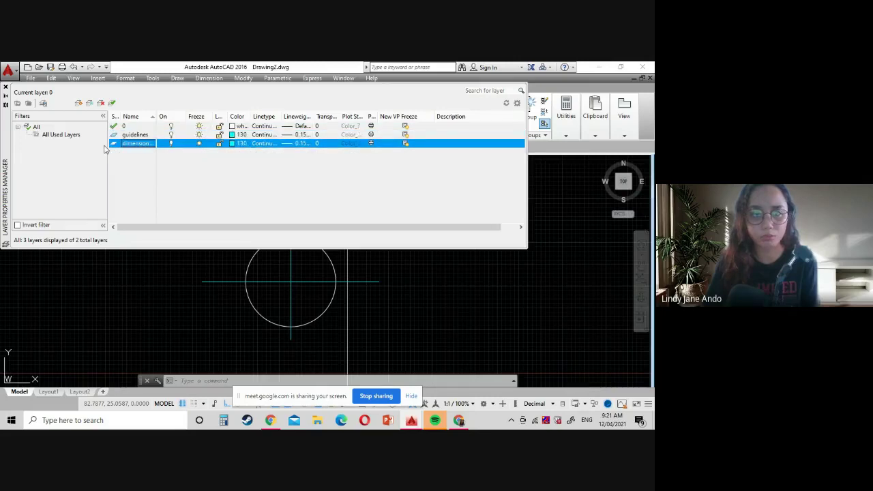
right_click(114, 148)
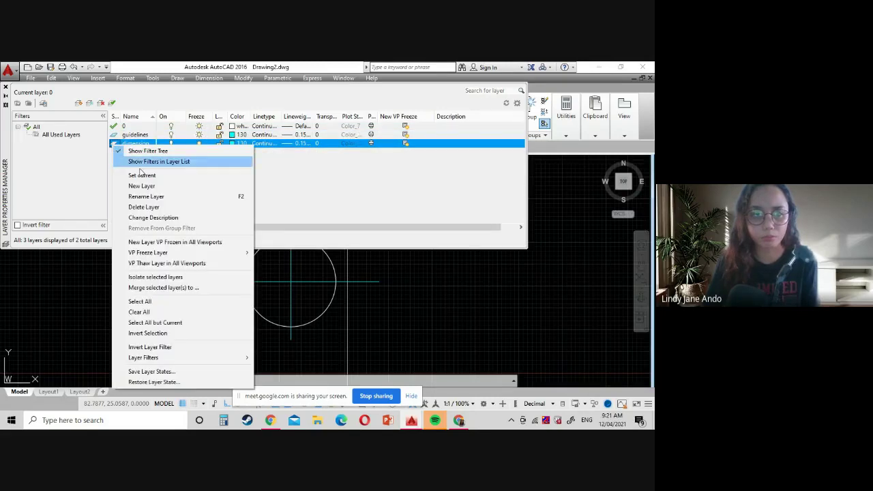
left_click(176, 207)
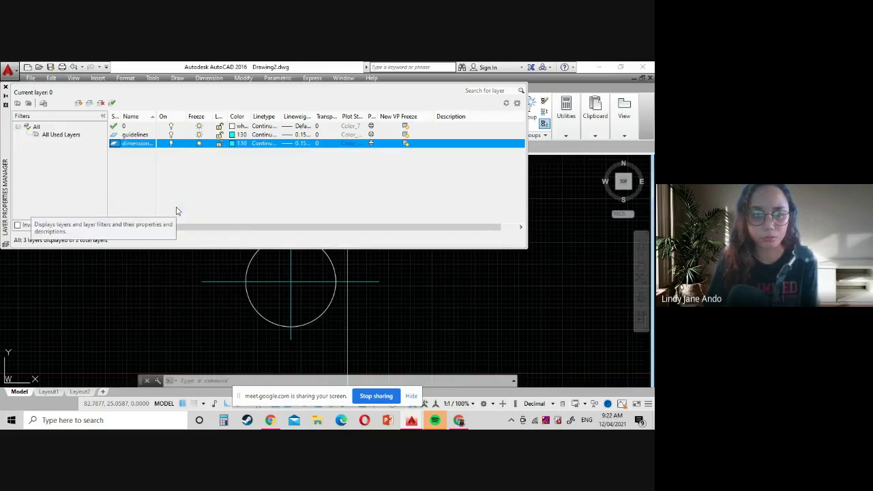
left_click(136, 136)
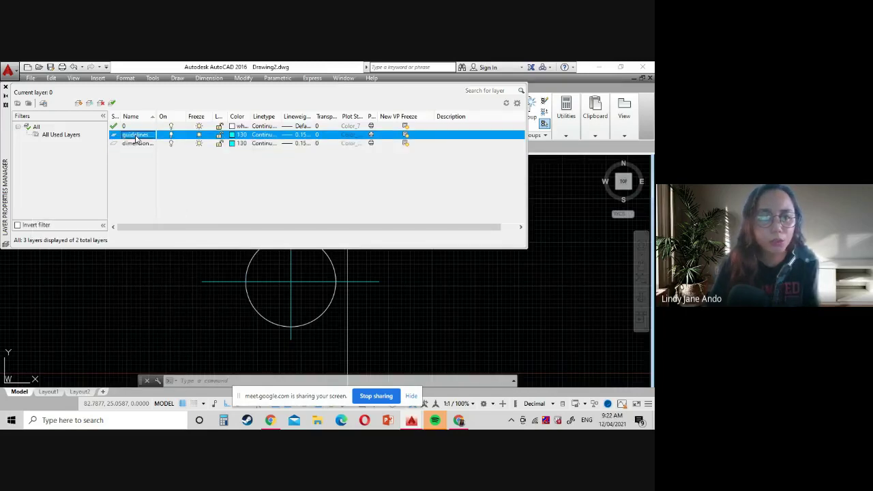
left_click(137, 143)
left_click(136, 135)
left_click(136, 127)
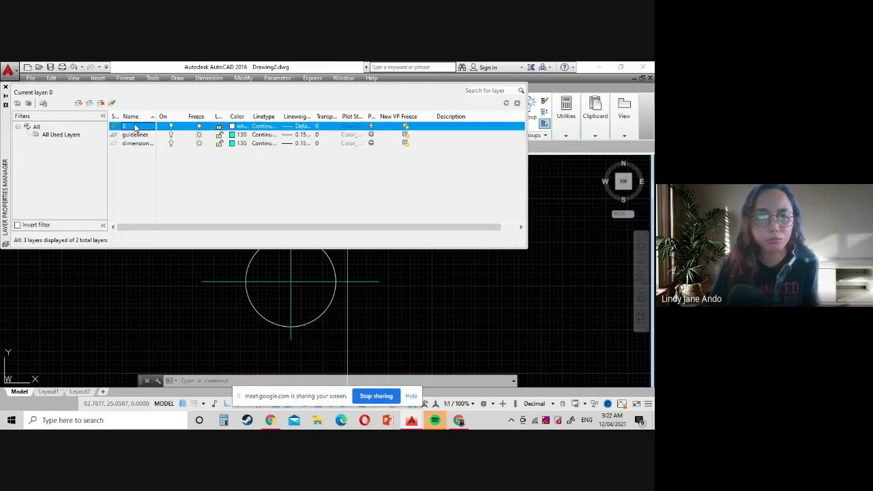
left_click(135, 135)
left_click(136, 143)
right_click(140, 145)
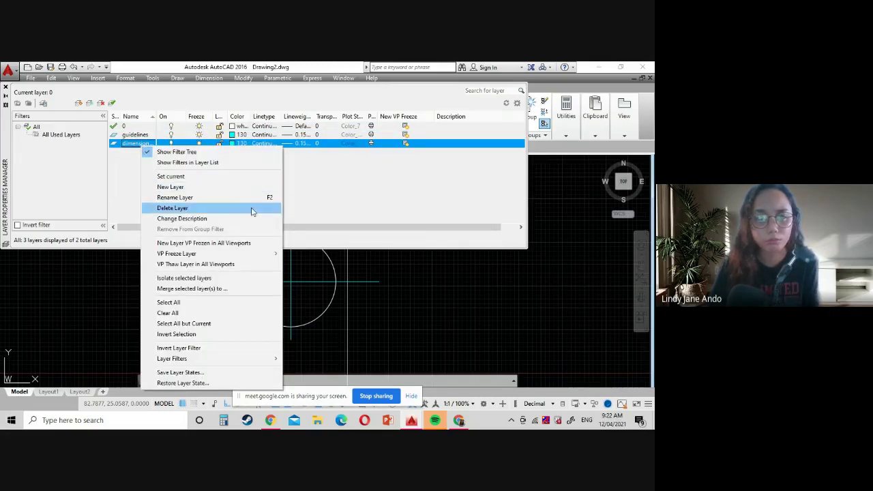
left_click(251, 213)
Step: Set the guidelines layer as the current layer
left_click(153, 134)
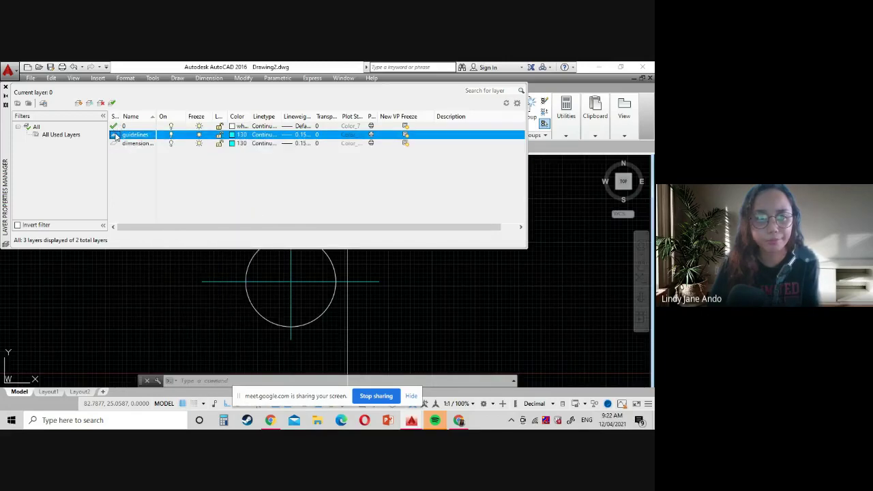
right_click(120, 136)
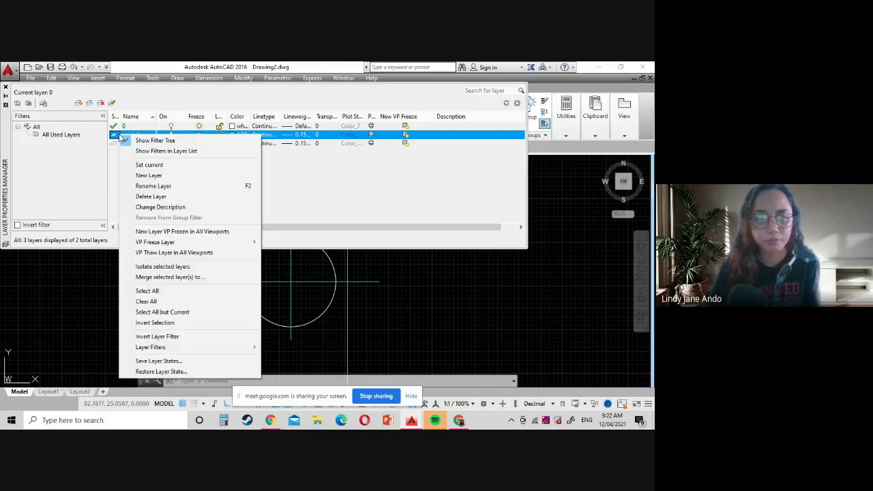
left_click(174, 166)
Step: Try once more to delete the dimension lines entry, and filter the layer list to All Used Layers
left_click(143, 144)
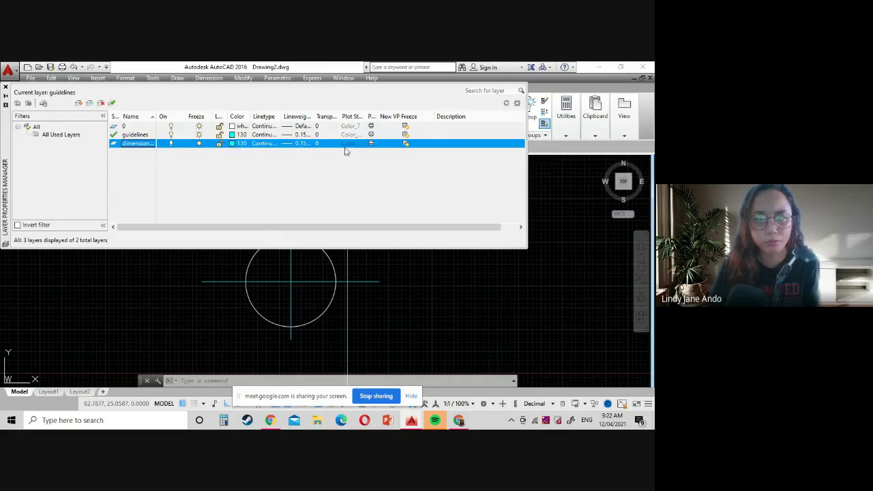
right_click(347, 145)
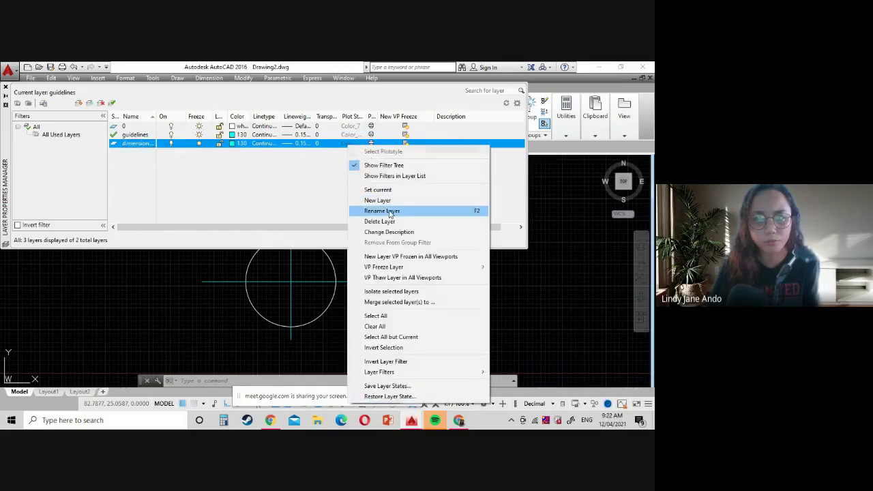
left_click(389, 222)
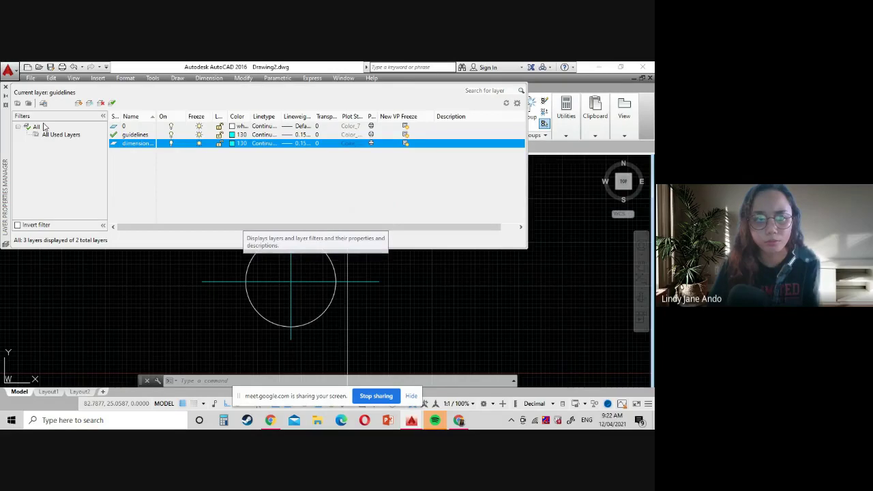
left_click(56, 134)
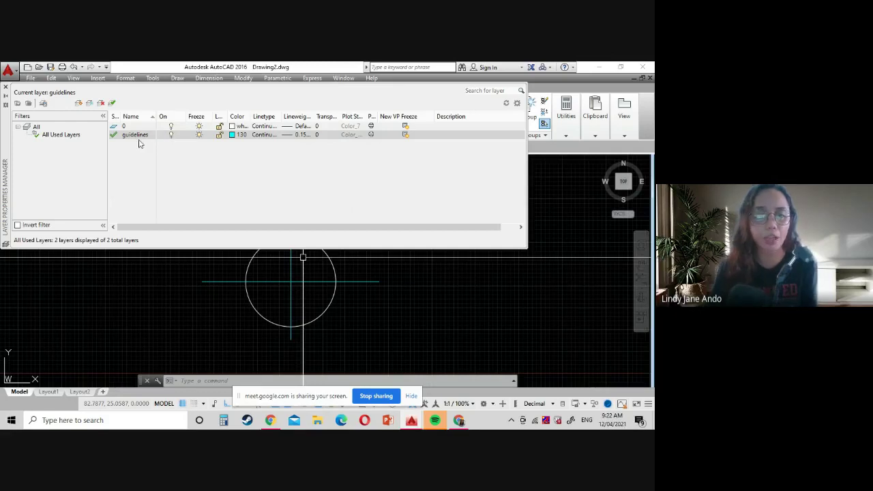
Step: Turn layer 0 off, shorten the Layer Properties Manager to uncover more of the drawing, and turn the layer back on
left_click(117, 127)
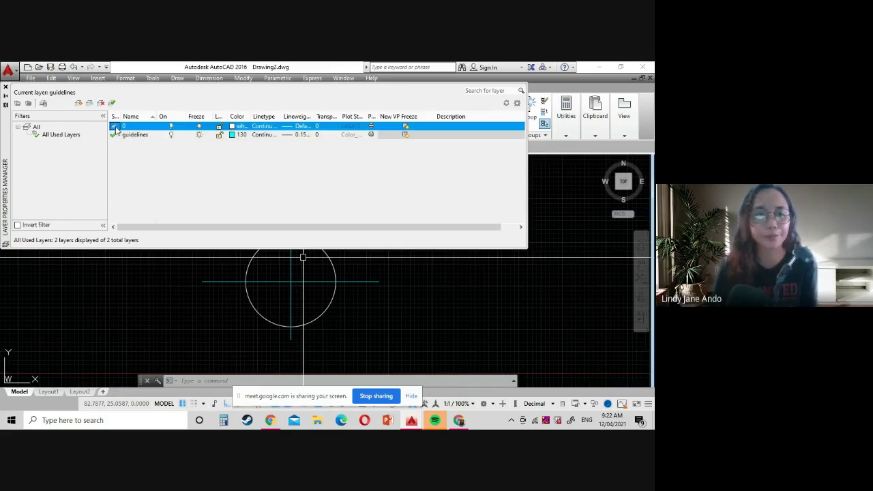
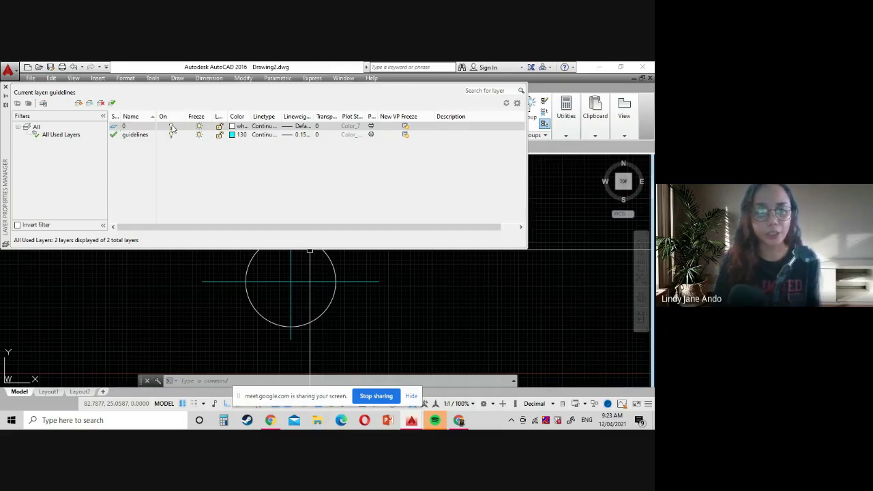
left_click(171, 128)
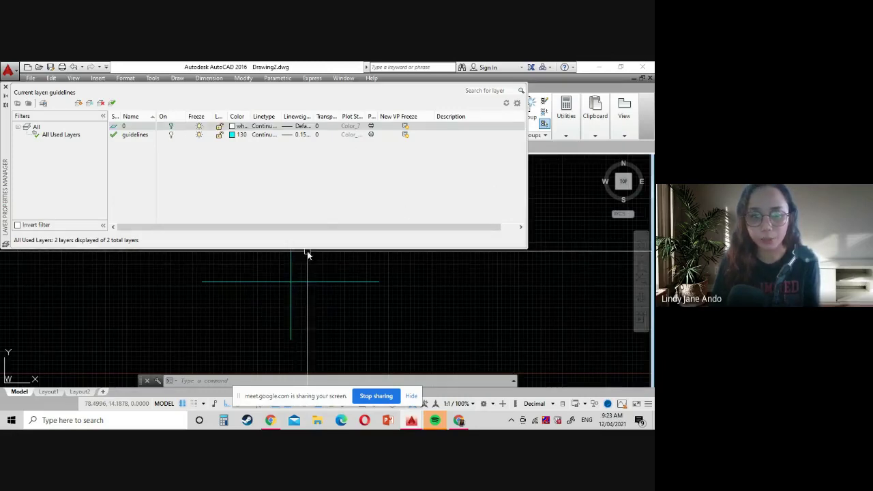
left_click_drag(294, 248, 295, 197)
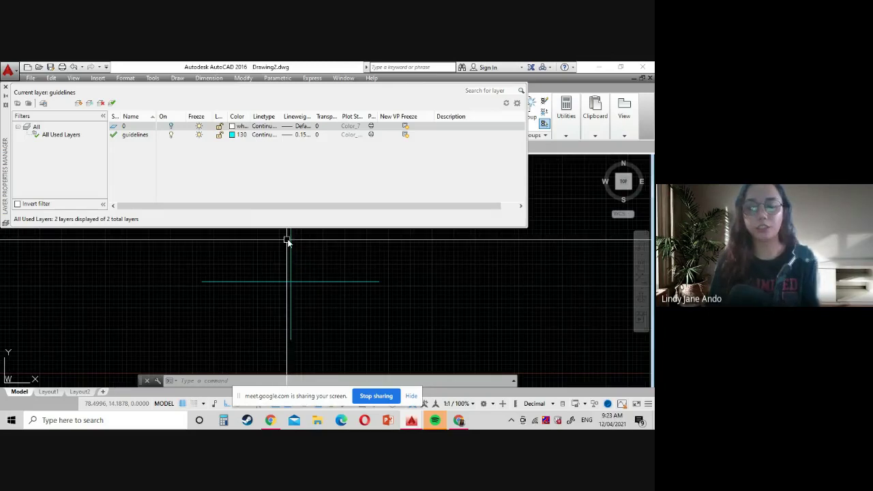
left_click(172, 127)
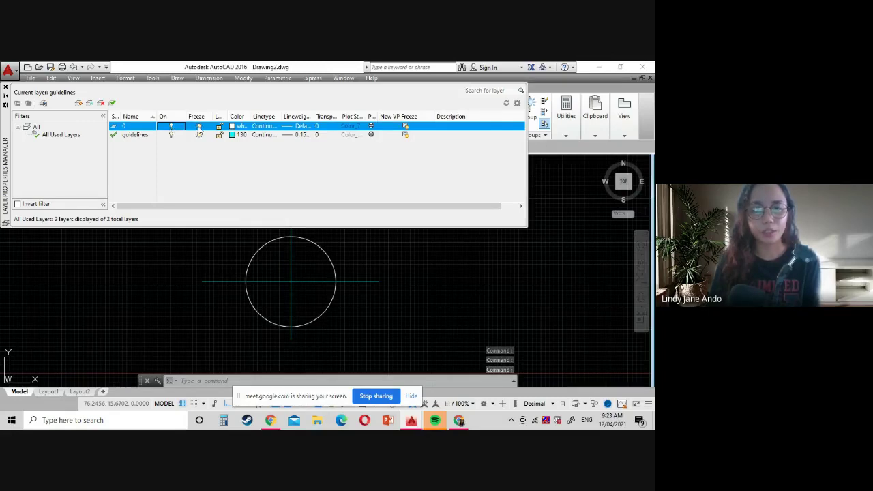
Step: Freeze layer 0 and thaw it again
left_click(198, 127)
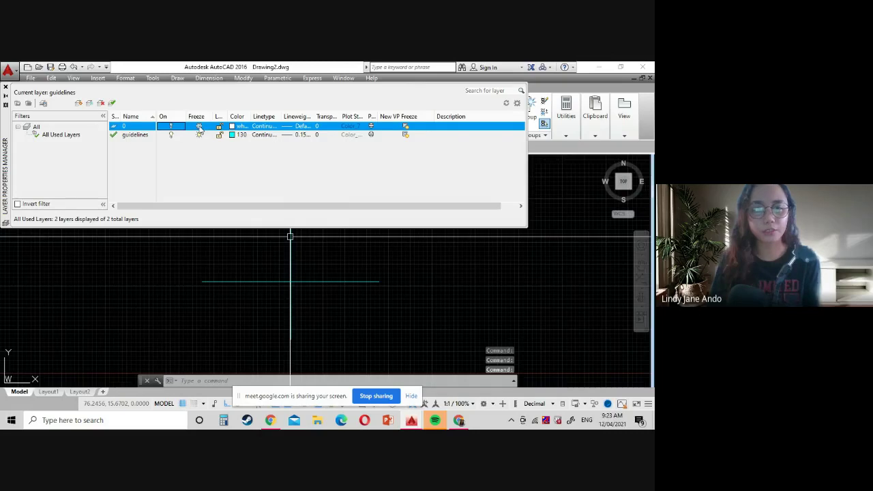
left_click(199, 128)
left_click(176, 128)
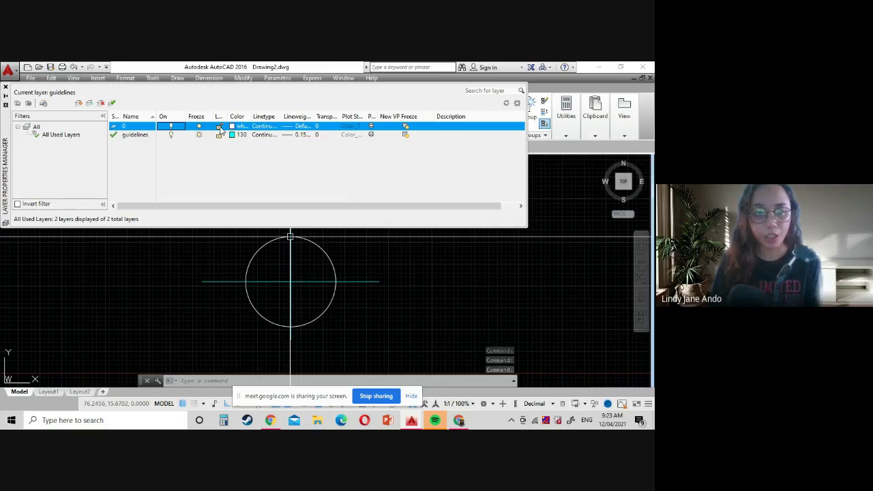
Step: Lock layer 0, inspect the circle on the locked layer, and unlock the layer again
left_click(219, 128)
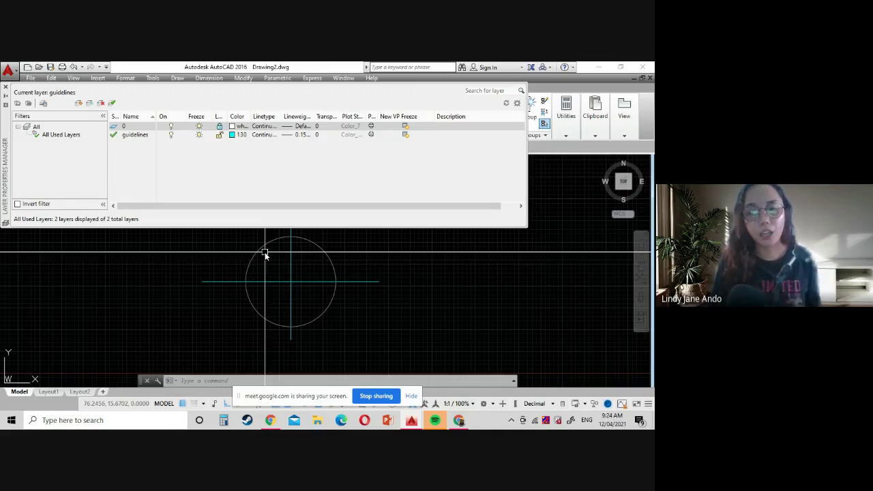
mouse_move(257, 262)
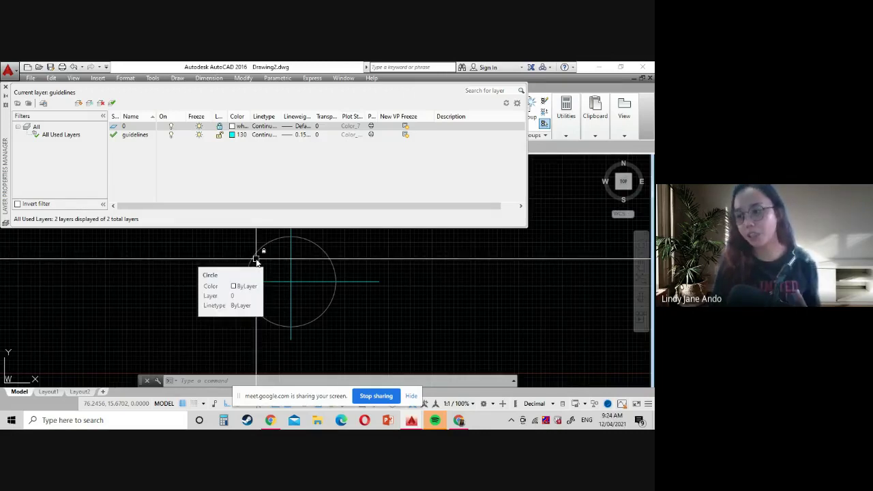
left_click(219, 128)
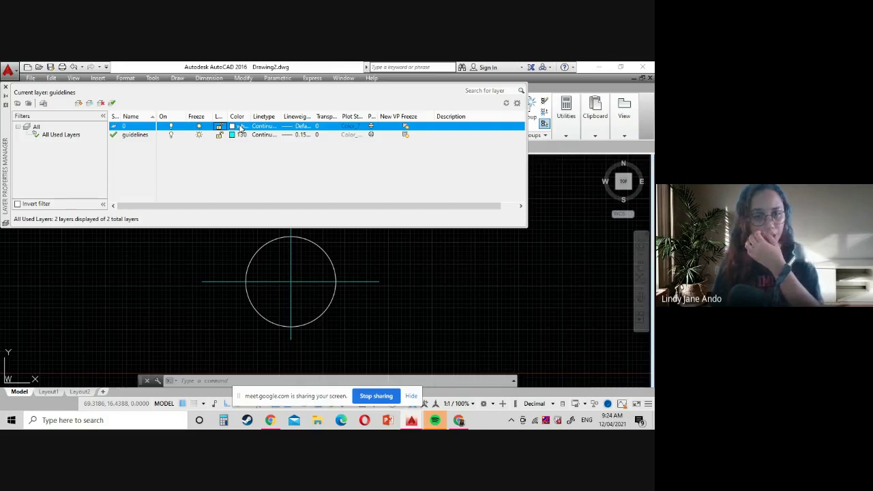
Step: Try magenta as the color of layer 0, then choose white and accept it
left_click(241, 127)
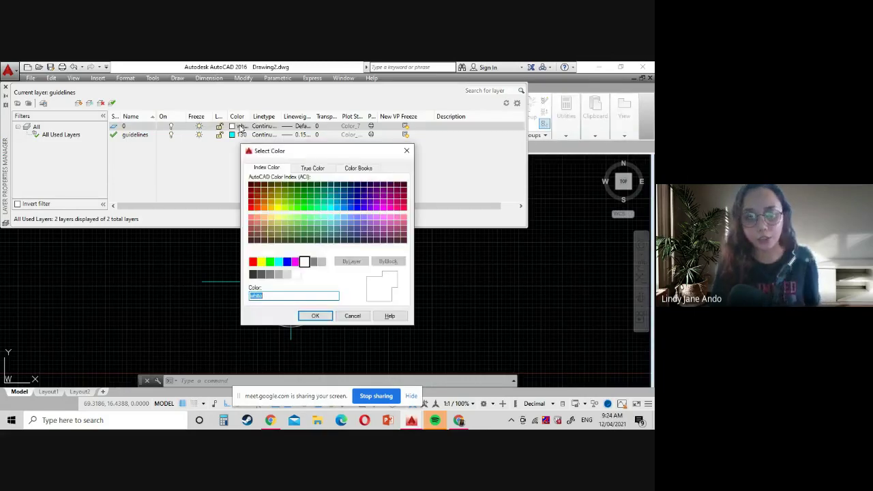
left_click(295, 262)
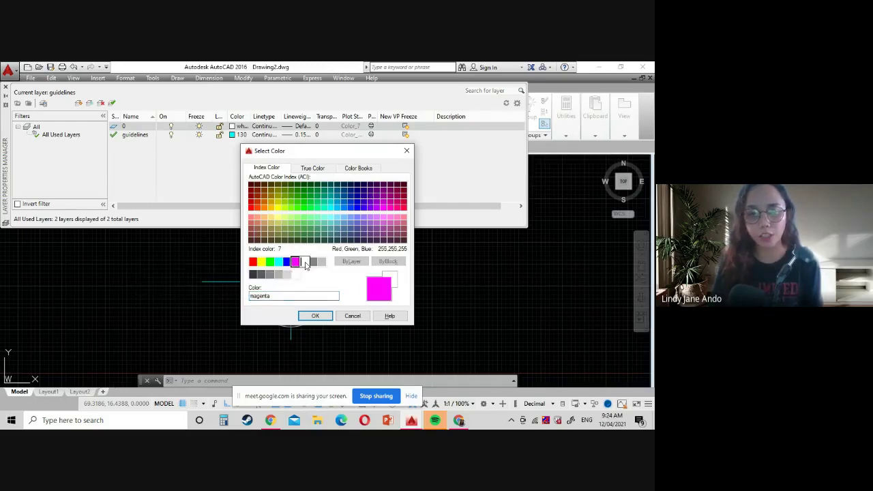
left_click(304, 262)
left_click(315, 316)
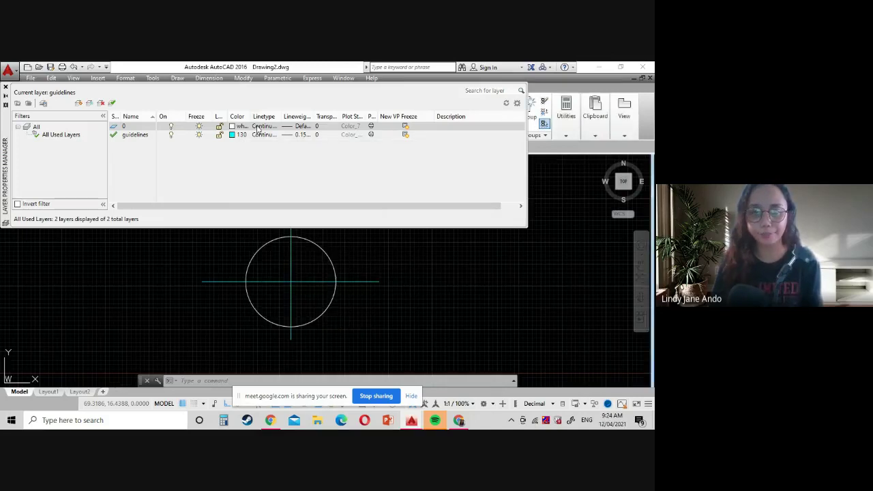
Step: Load the ACAD_ISO03W100 linetype while choosing a linetype for layer 0, then keep Continuous for the layer
left_click(259, 126)
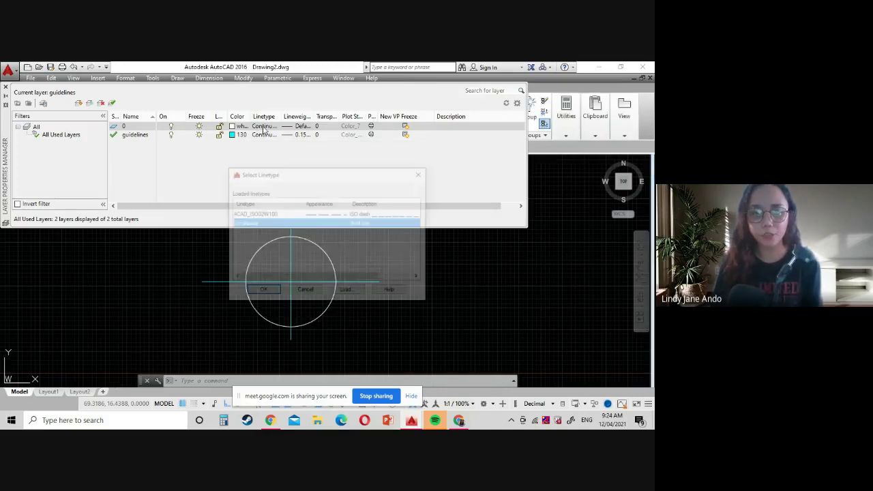
left_click(286, 214)
left_click(285, 223)
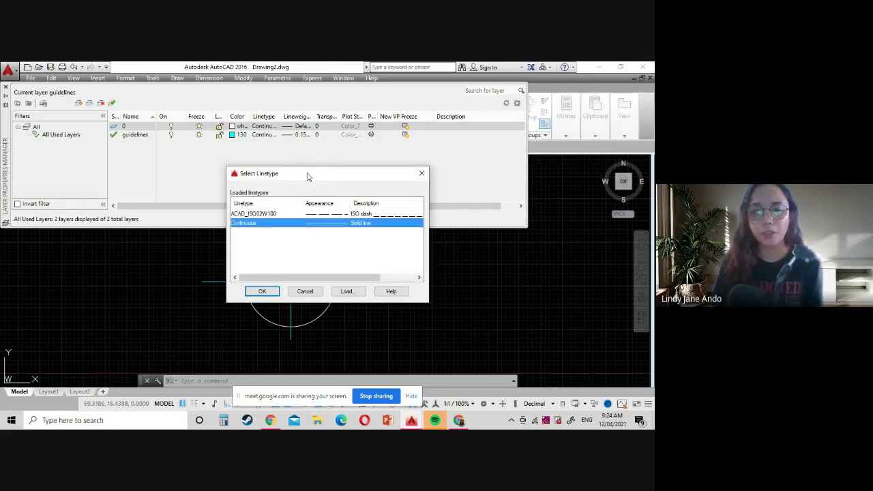
left_click_drag(306, 175, 247, 84)
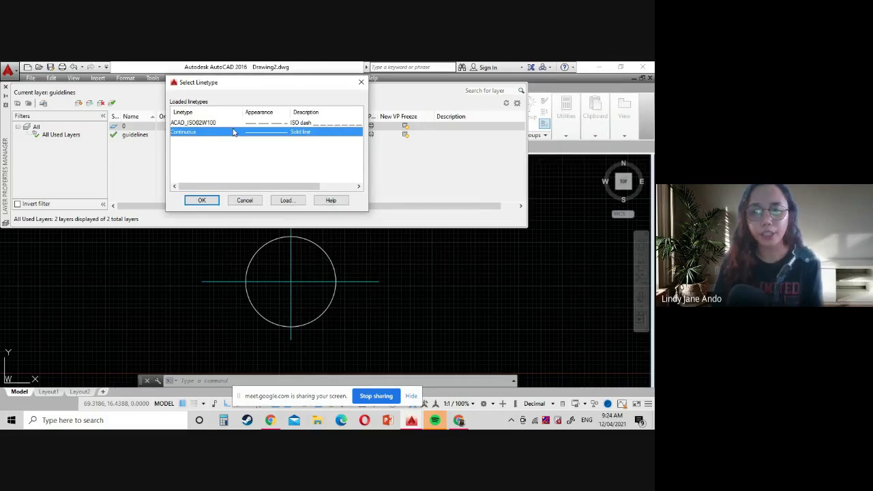
left_click(287, 201)
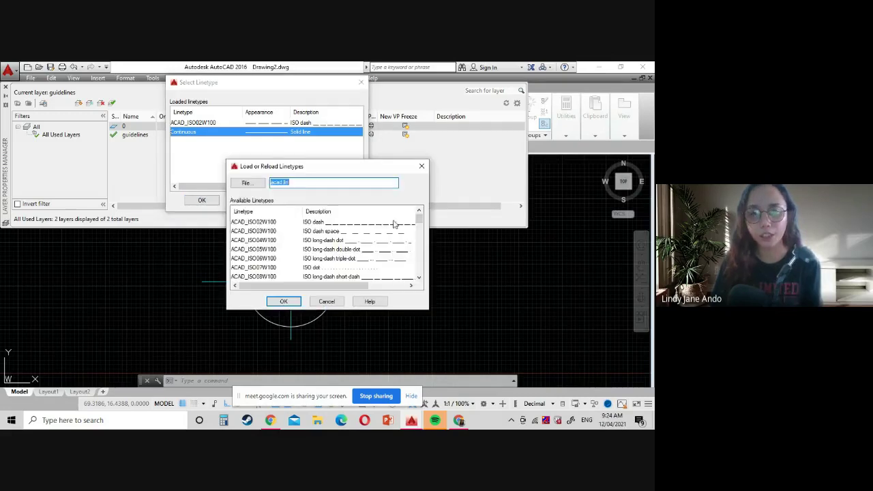
mouse_move(419, 218)
left_mouse_down()
mouse_move(418, 276)
mouse_move(409, 225)
left_mouse_up()
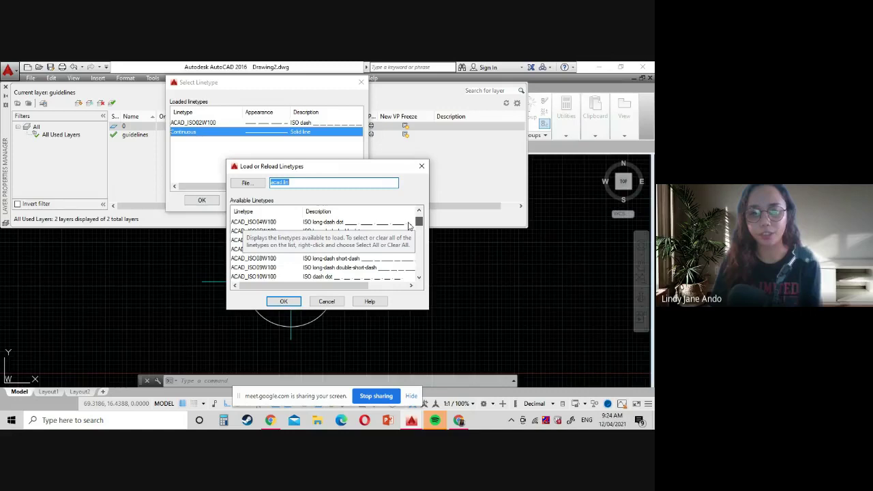
left_click_drag(418, 223, 418, 218)
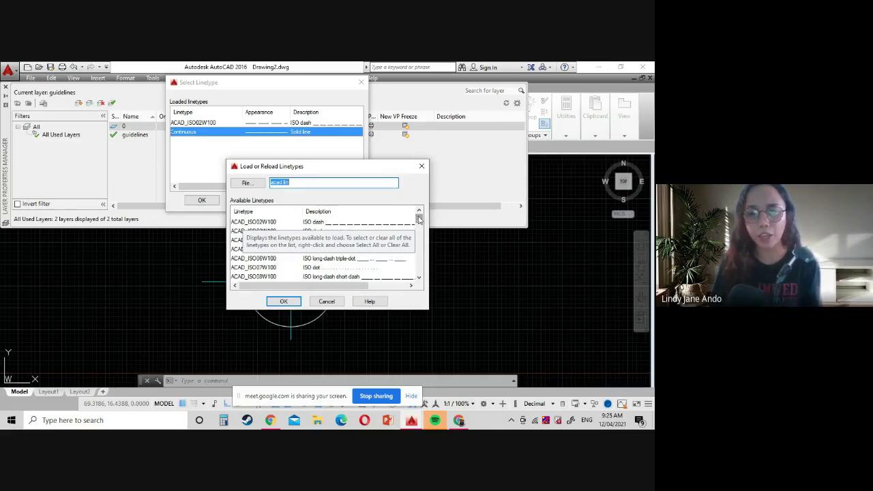
left_click(256, 231)
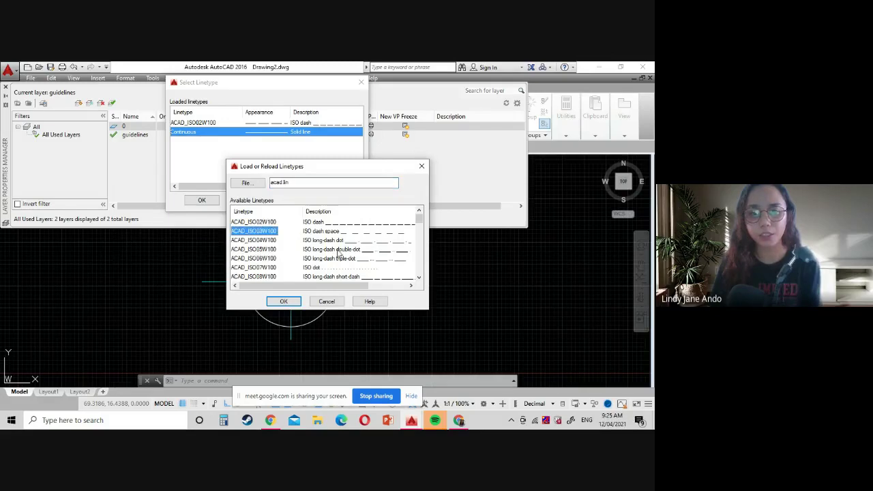
left_click(283, 302)
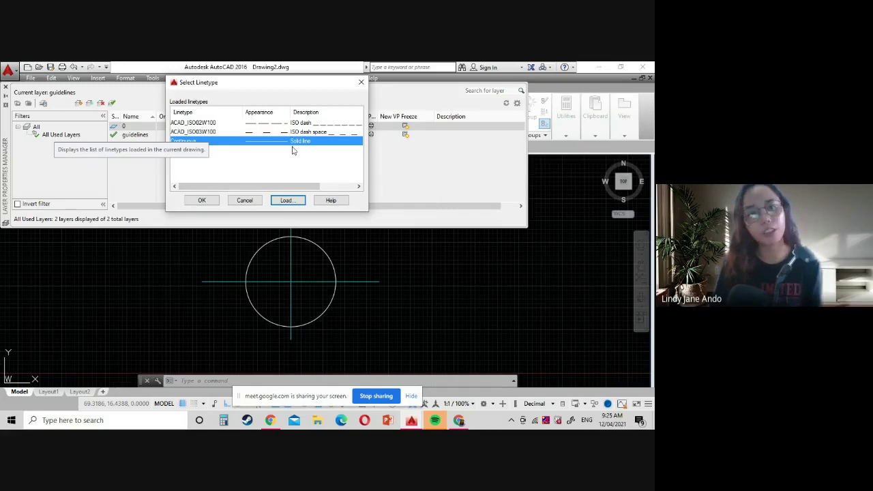
left_click(196, 145)
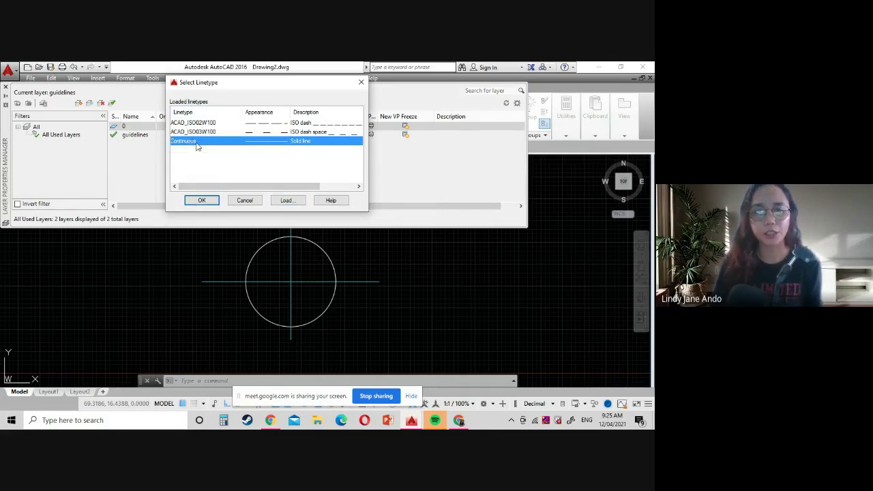
left_click(201, 200)
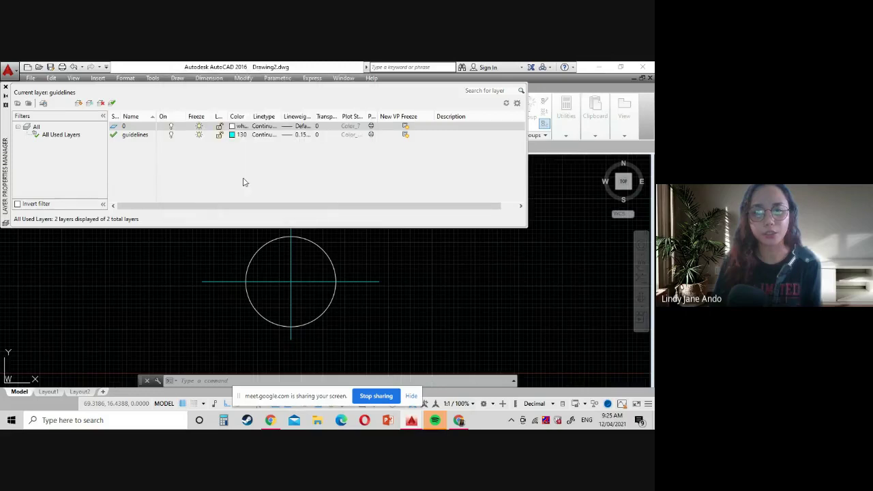
Step: Review the lineweights available for layer 0 and accept Default
left_click(291, 129)
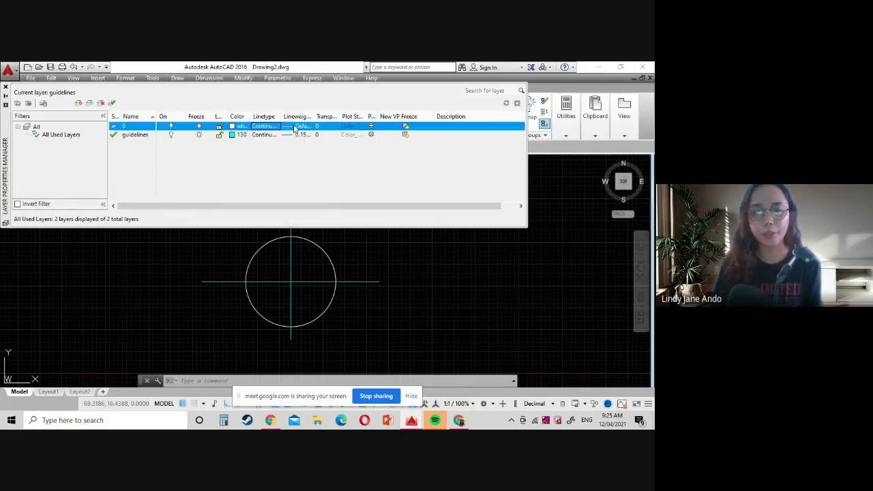
left_click(295, 129)
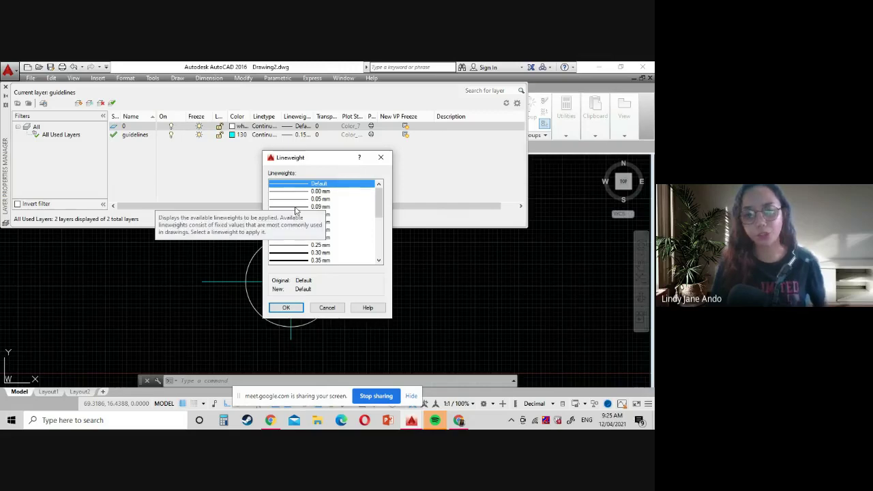
scroll(295, 210, "down", 1)
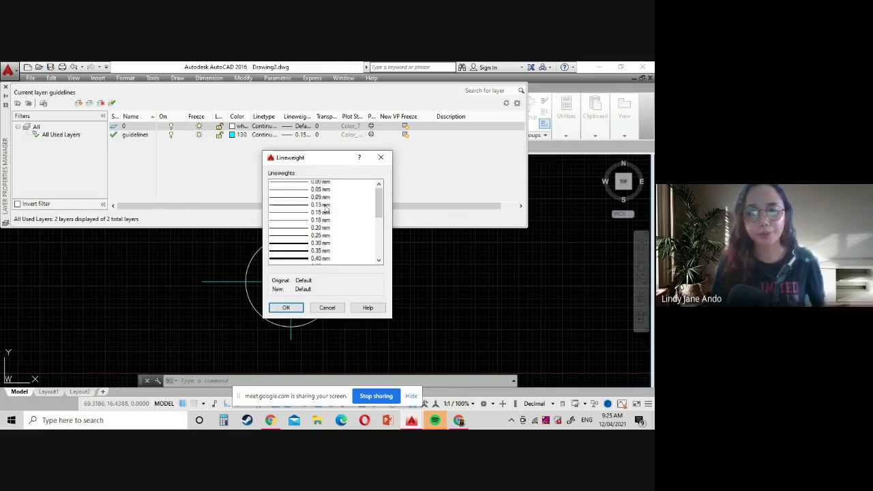
scroll(321, 211, "up", 1)
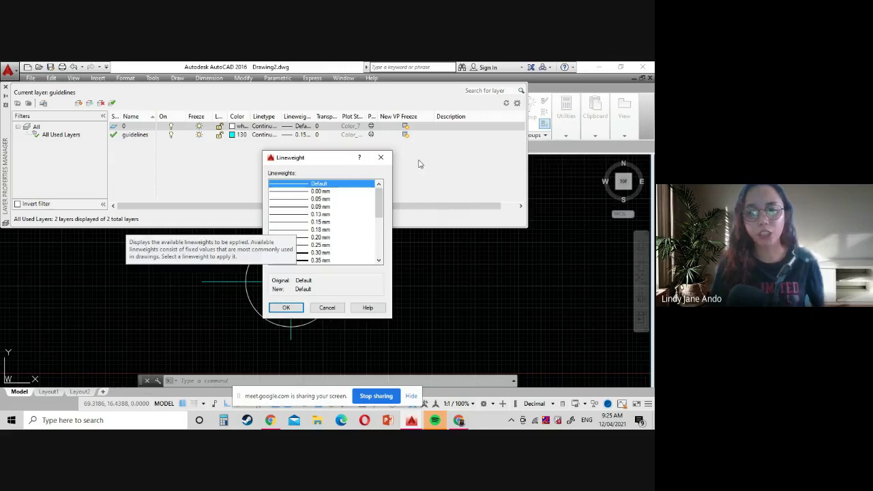
left_click(286, 307)
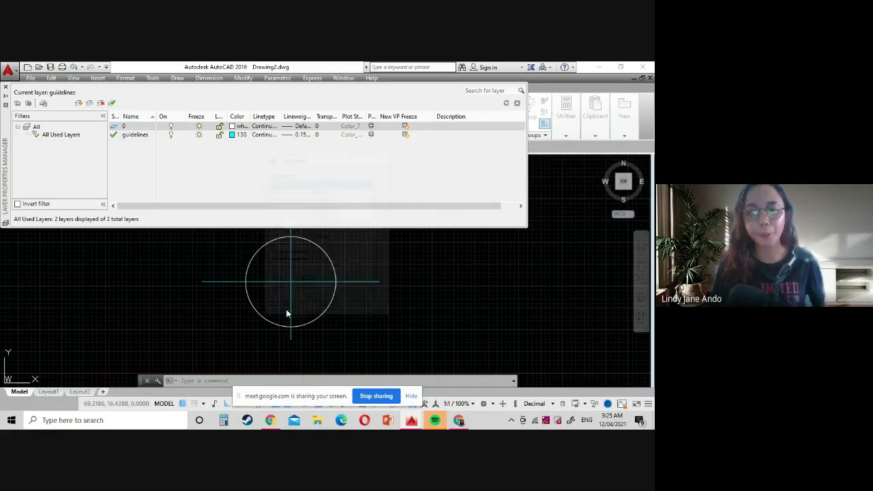
Step: Set the transparency of layer 0 to 50
left_click(324, 128)
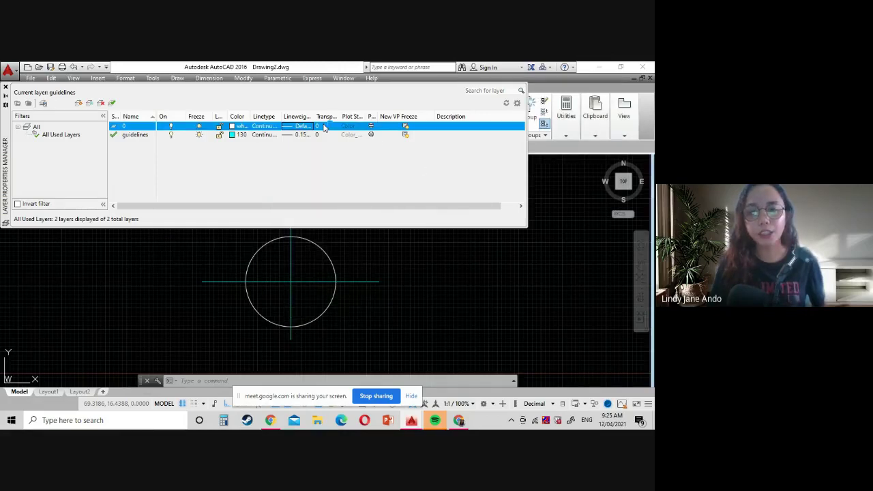
left_click(325, 128)
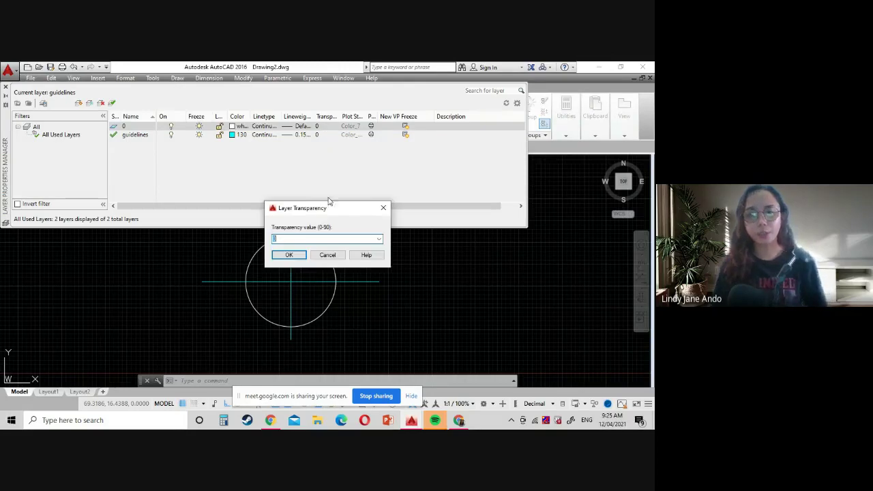
left_click_drag(325, 213, 468, 176)
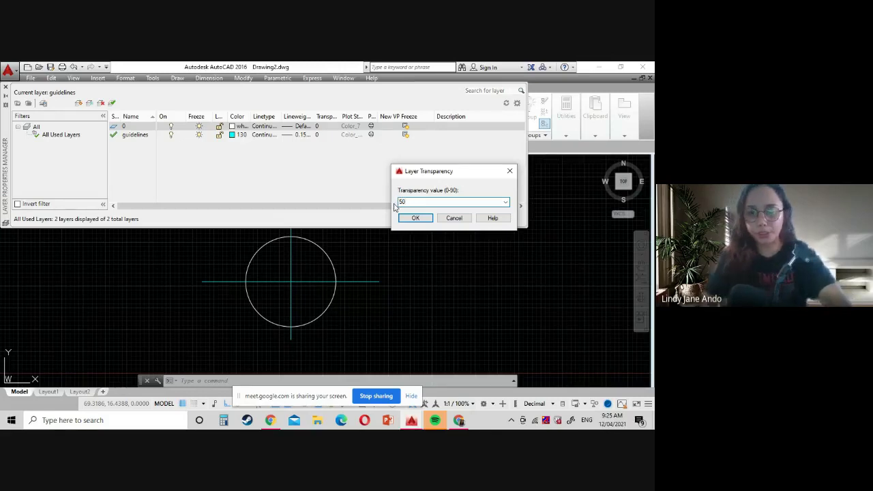
left_click(418, 219)
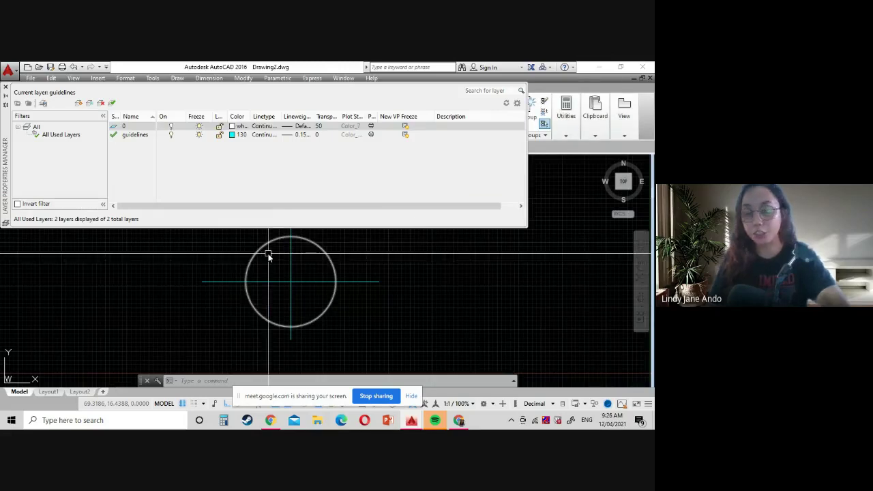
Step: Set the transparency of layer 0 to 0 and close the Layer Properties Manager
left_click(326, 130)
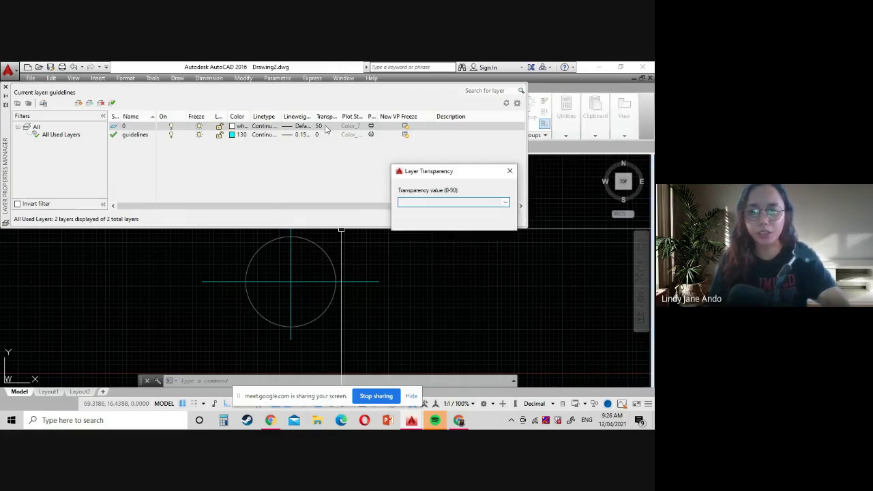
left_click(408, 202)
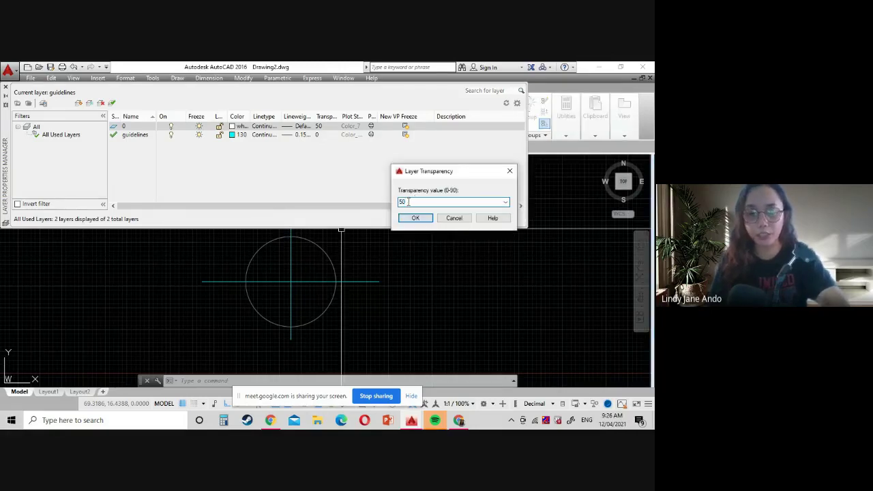
key("BackSpace")
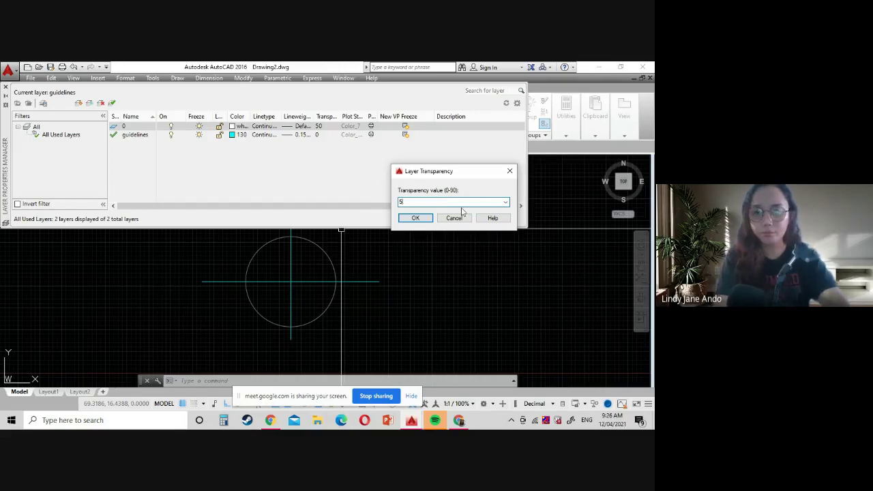
type("0")
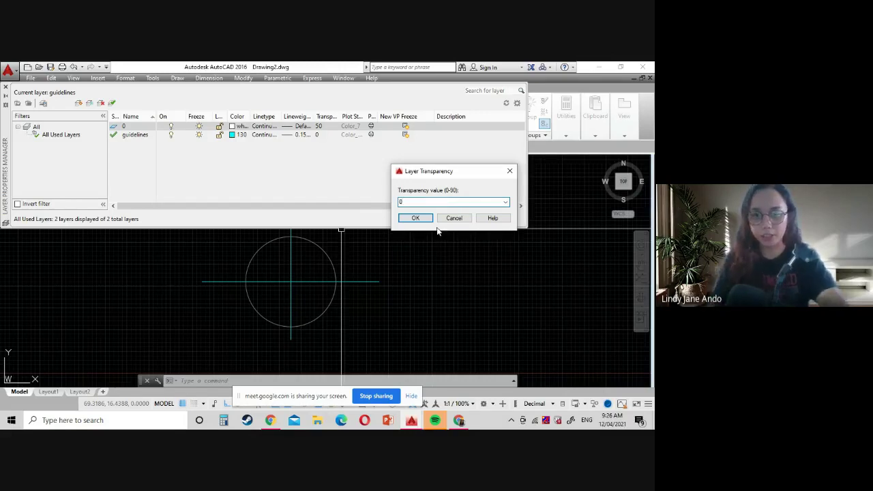
left_click(414, 218)
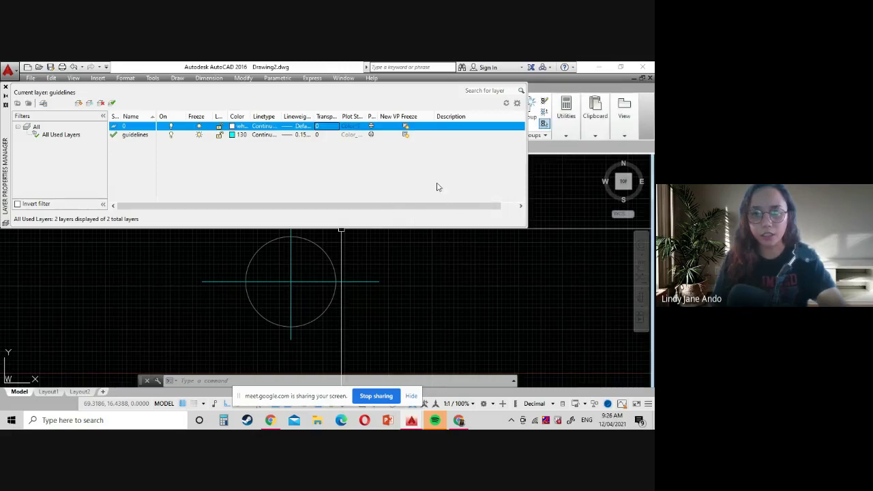
left_click(468, 192)
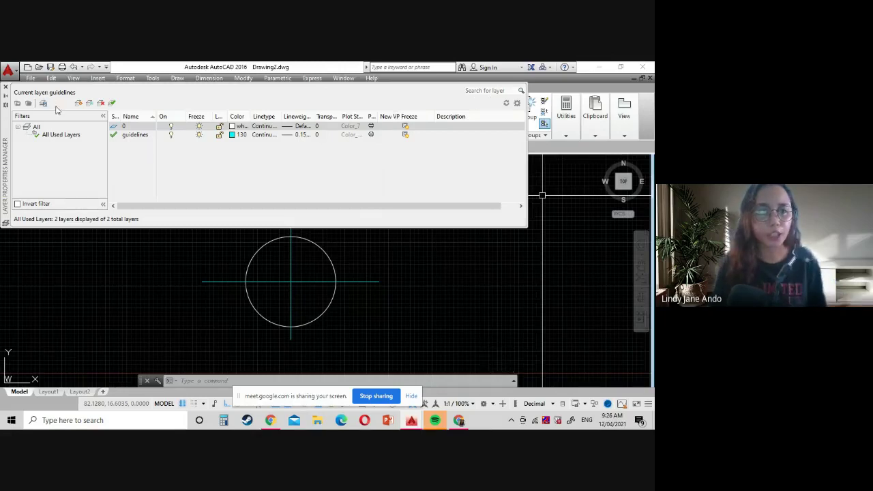
left_click(5, 88)
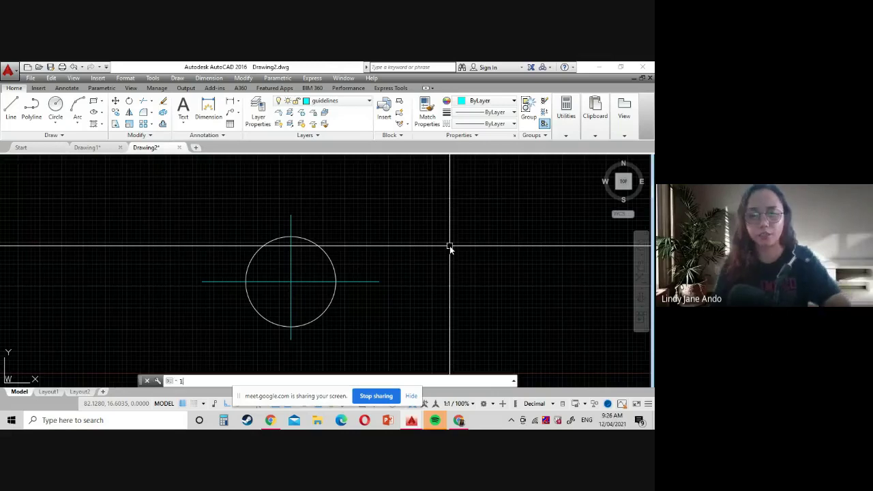
Step: Draw a closed triangle of lines to the right of the circle on the guidelines layer, with Ortho off
key("Return")
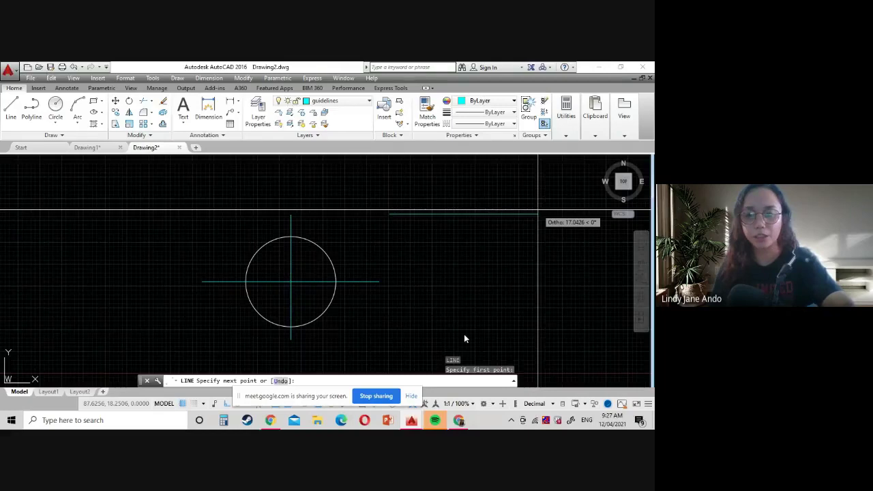
key("F8")
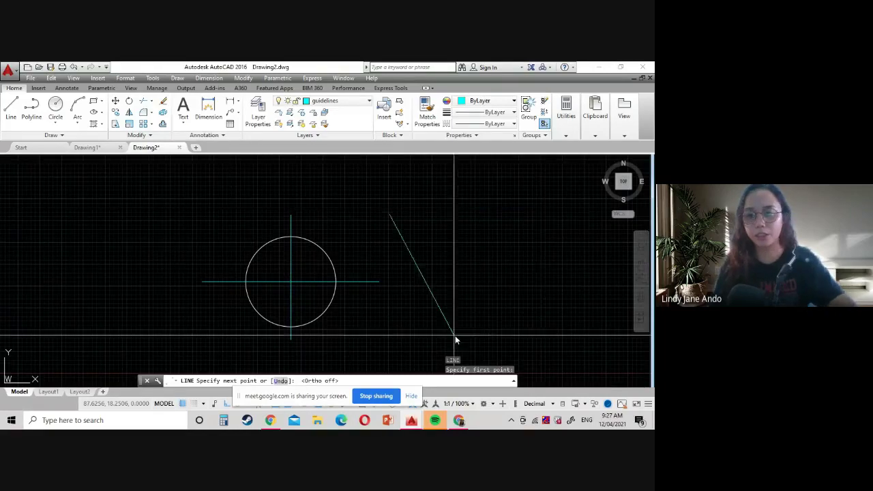
left_click(511, 292)
left_click(524, 209)
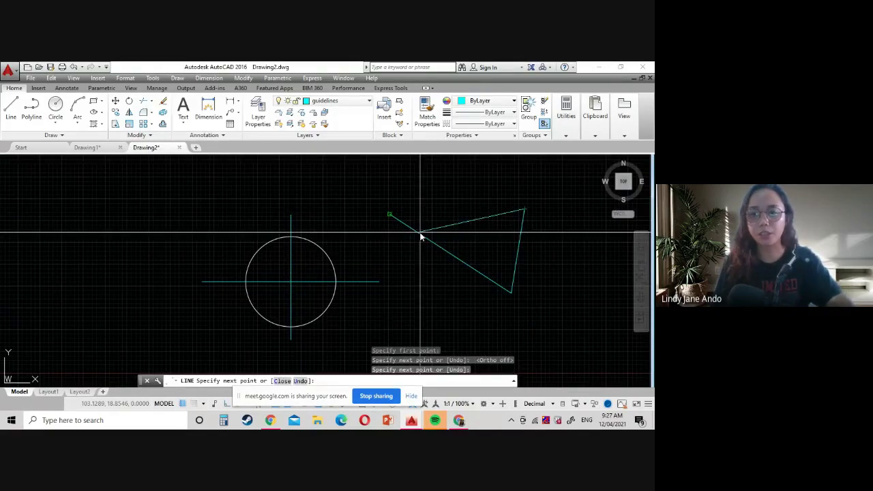
left_click(391, 216)
key("Escape")
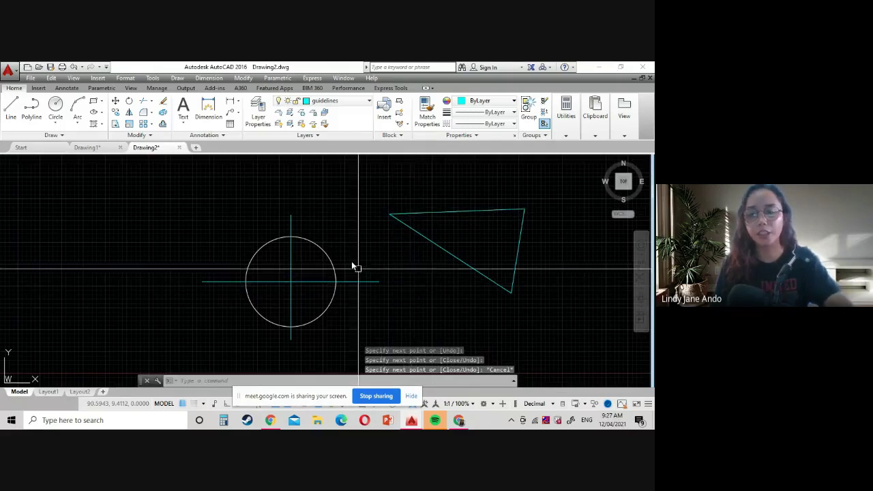
Step: Make layer 0 current and draw a roughly square rectangle to the left of the circle
left_click(349, 103)
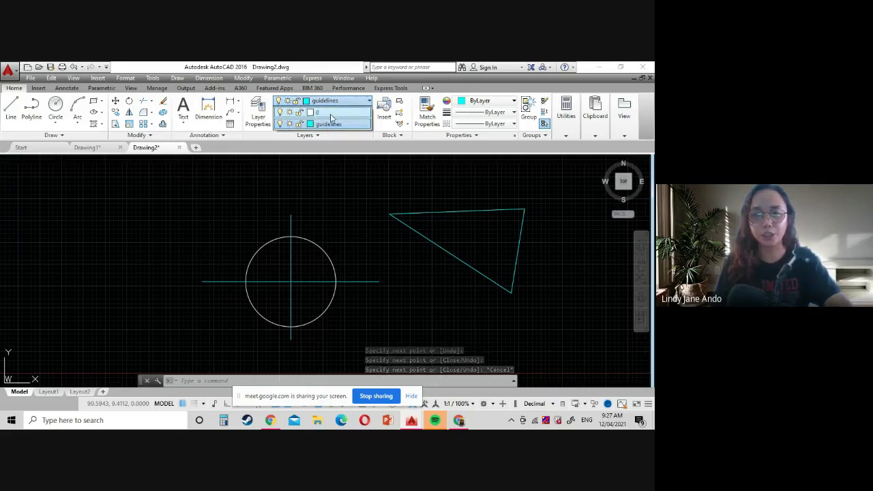
left_click(330, 113)
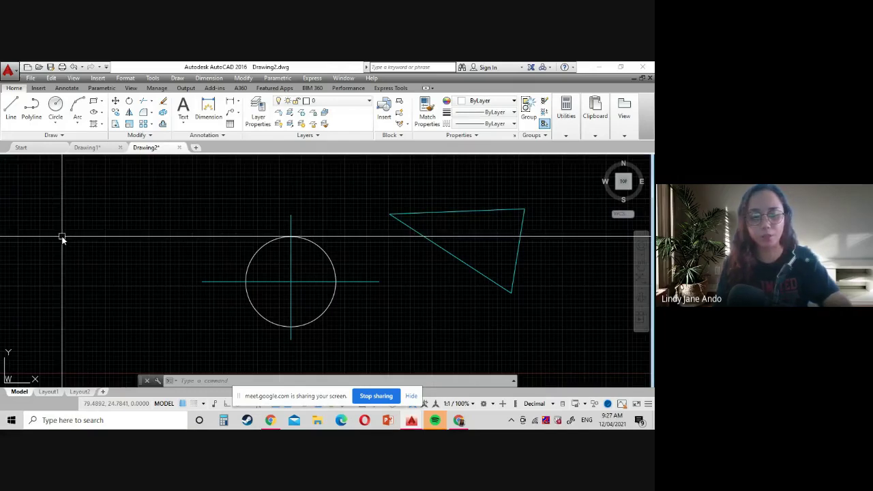
type("rec")
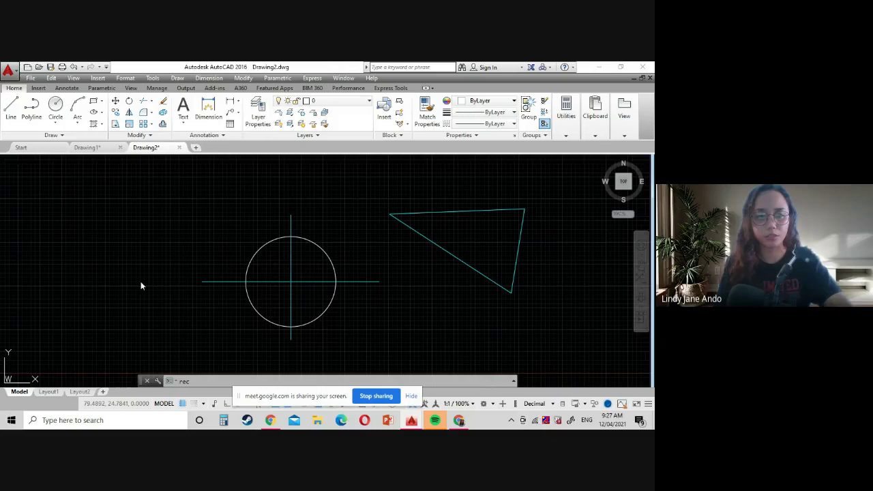
key("Return")
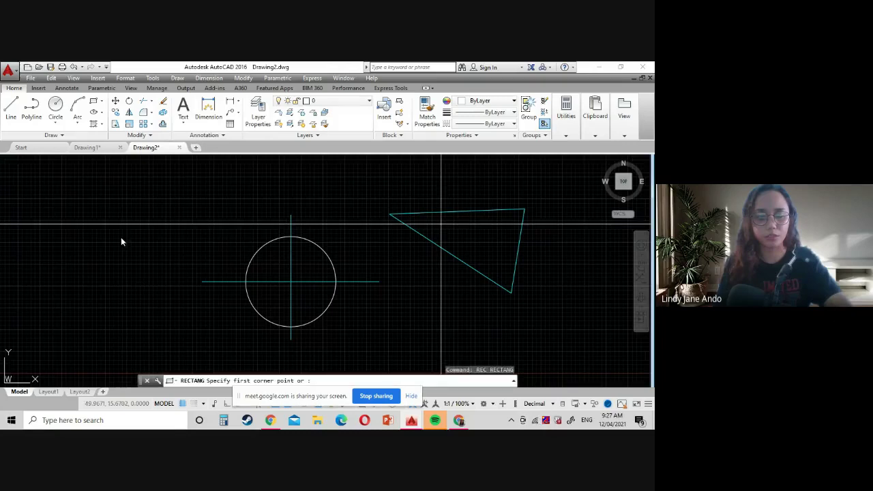
left_click(58, 209)
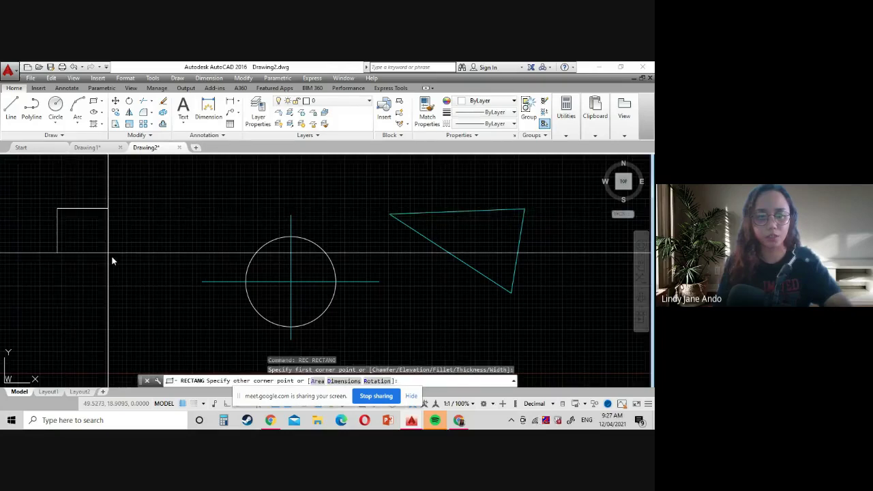
left_click(148, 291)
key("Escape")
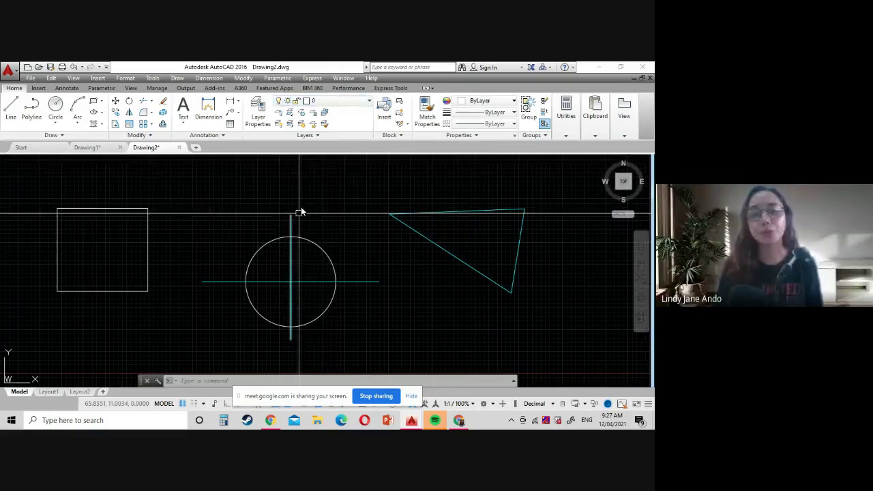
Step: Make guidelines the current layer and turn it off, choosing to turn the current layer off
left_click(337, 101)
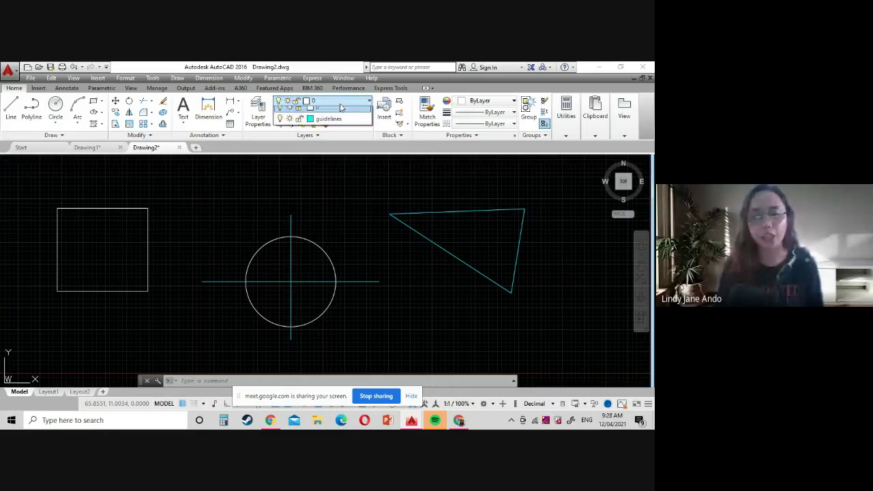
left_click(329, 118)
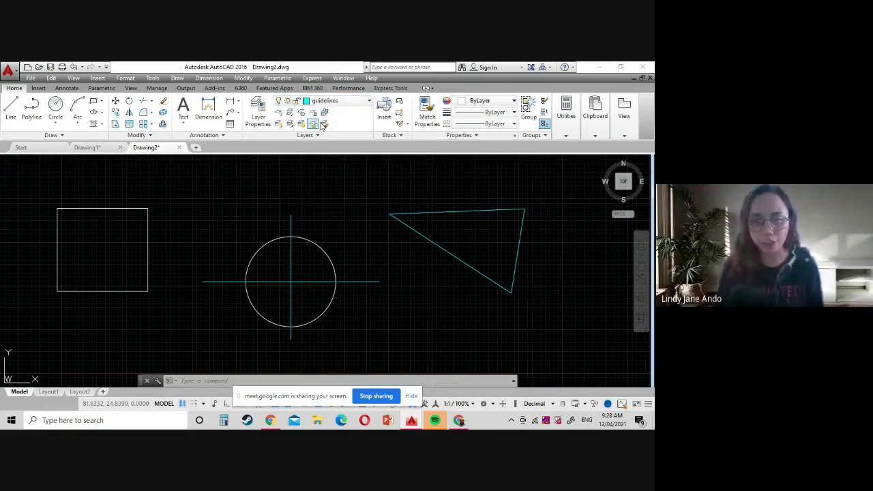
left_click(326, 100)
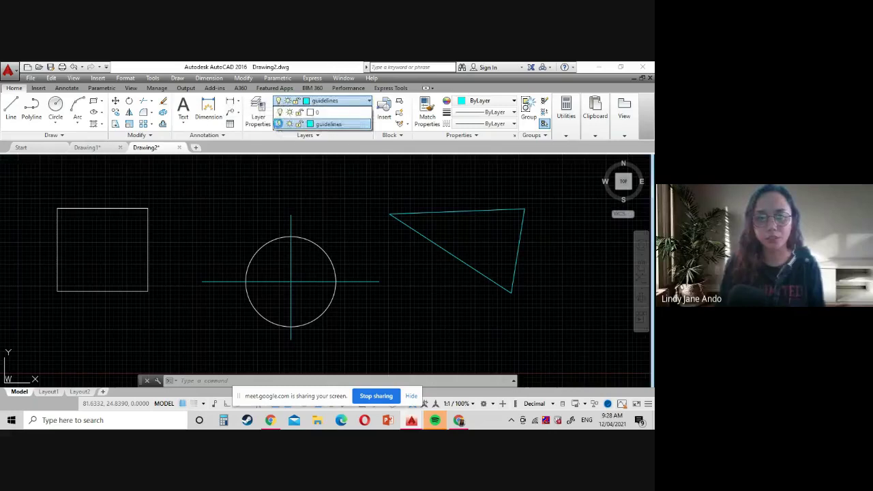
left_click(278, 124)
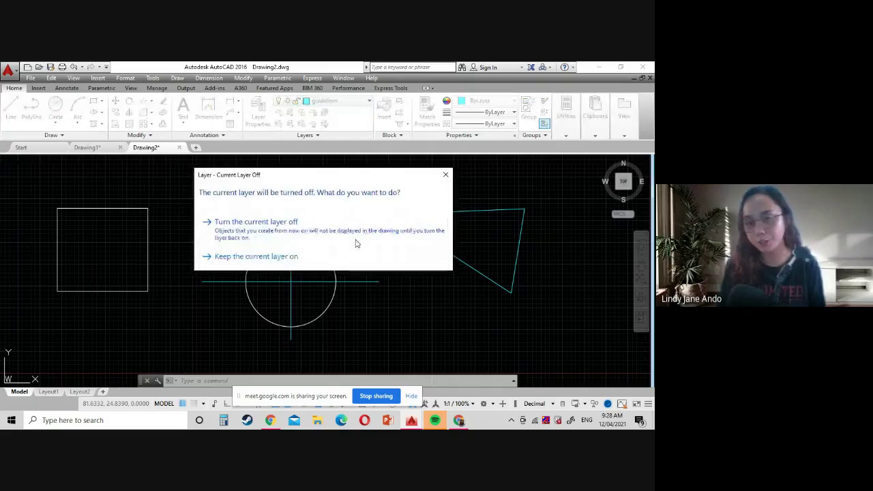
left_click(279, 236)
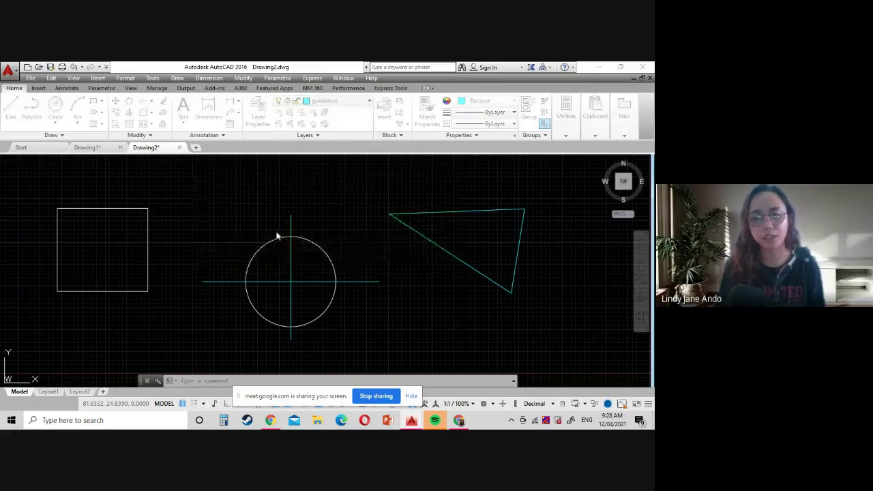